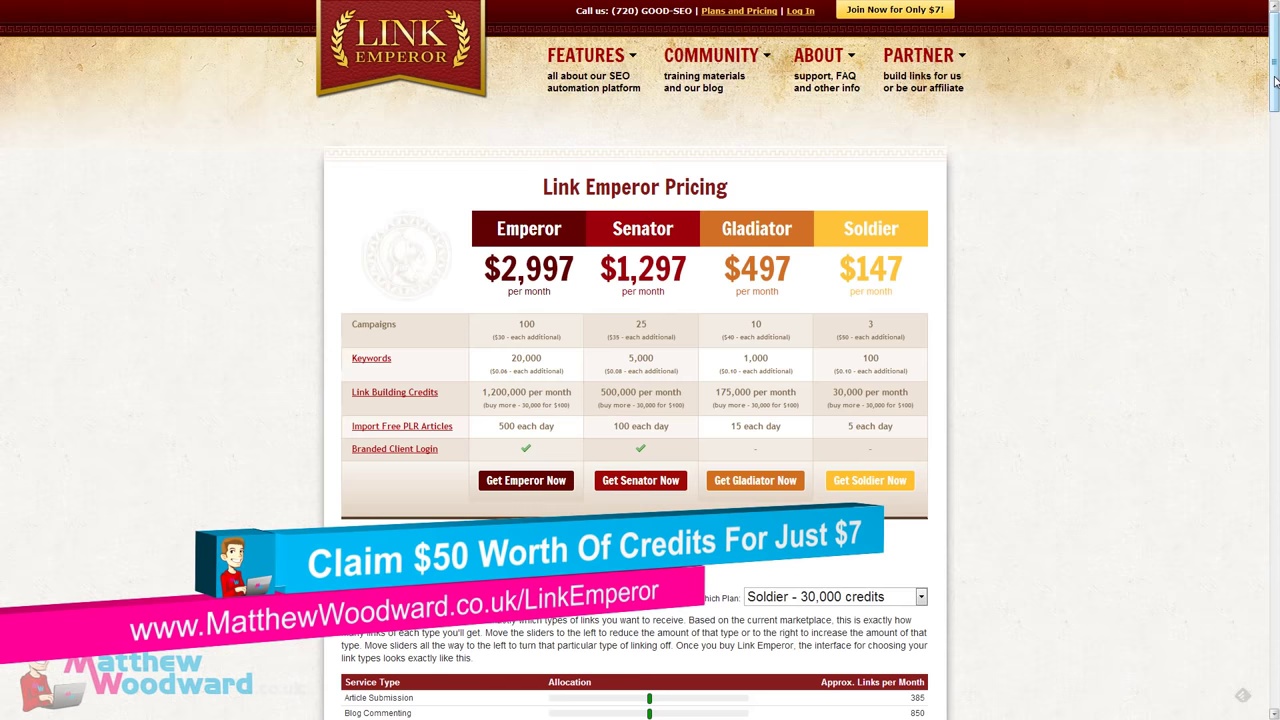
Scroll the pricing page and raise the Private Network Blog Posts allocation slider
left_click_drag(1276, 82, 1266, 122)
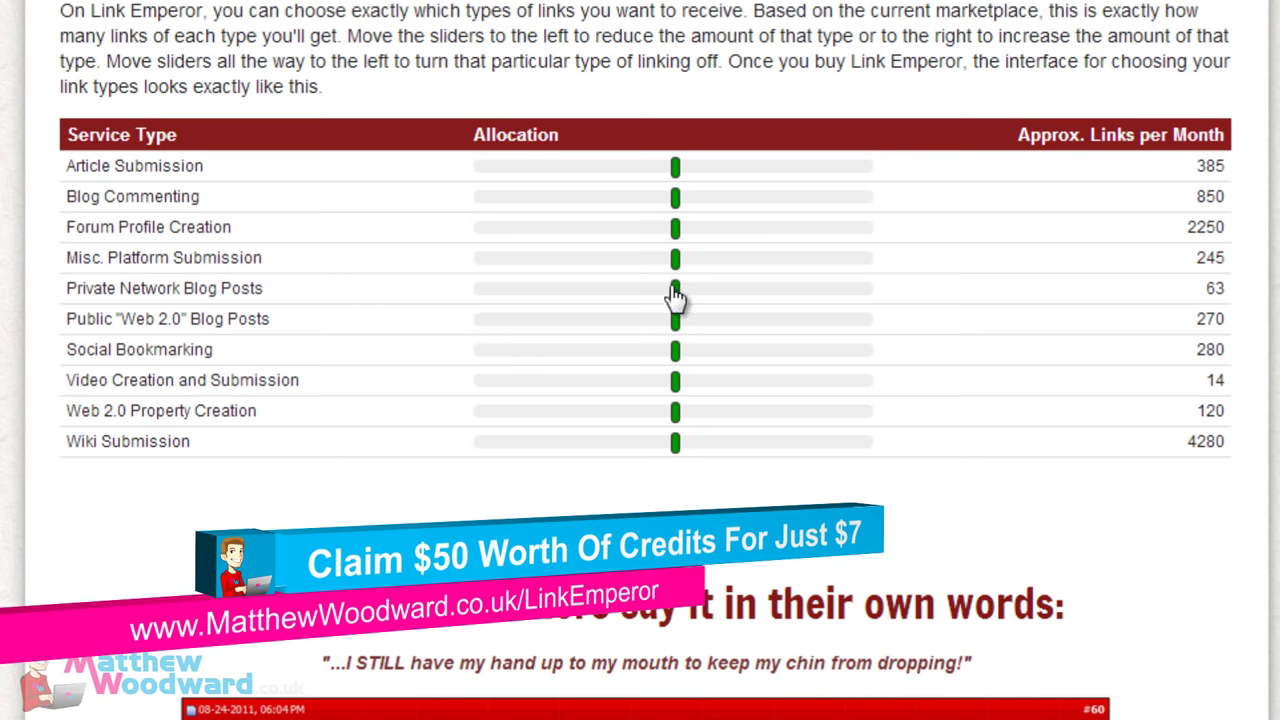
left_click_drag(676, 291, 772, 292)
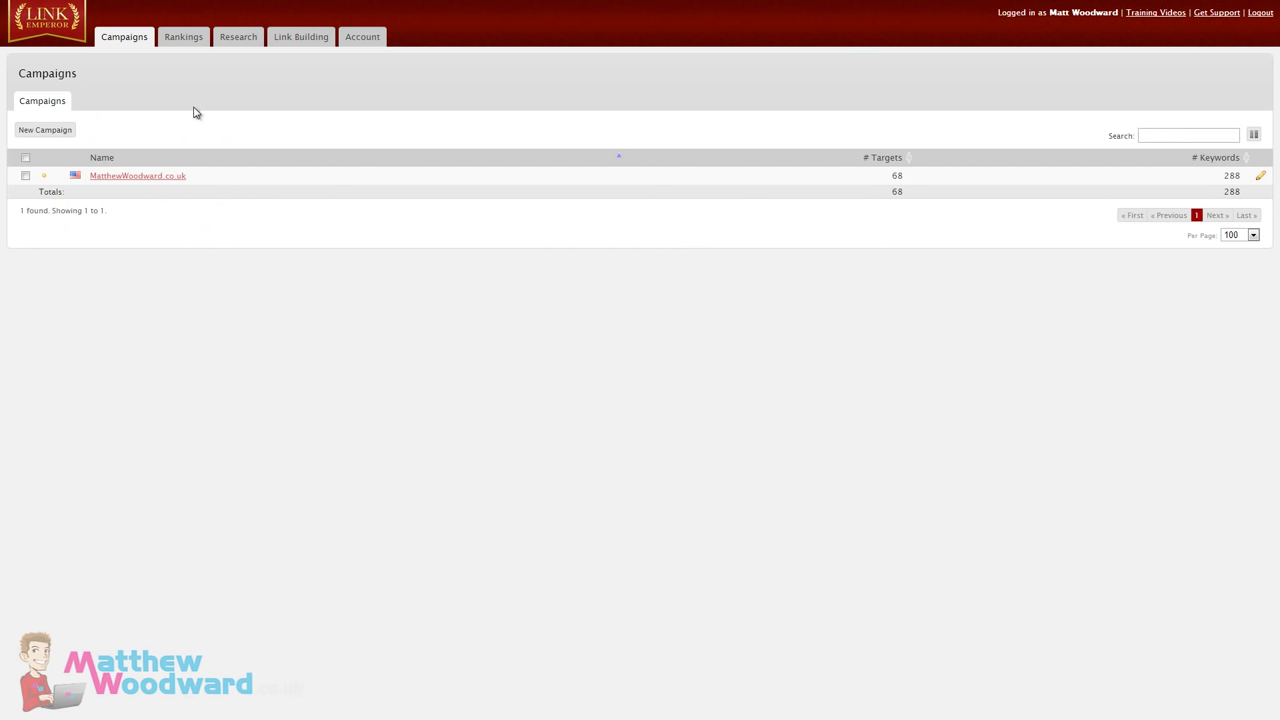
Open the existing campaign and view the free SEO tools page's keywords
left_click(145, 176)
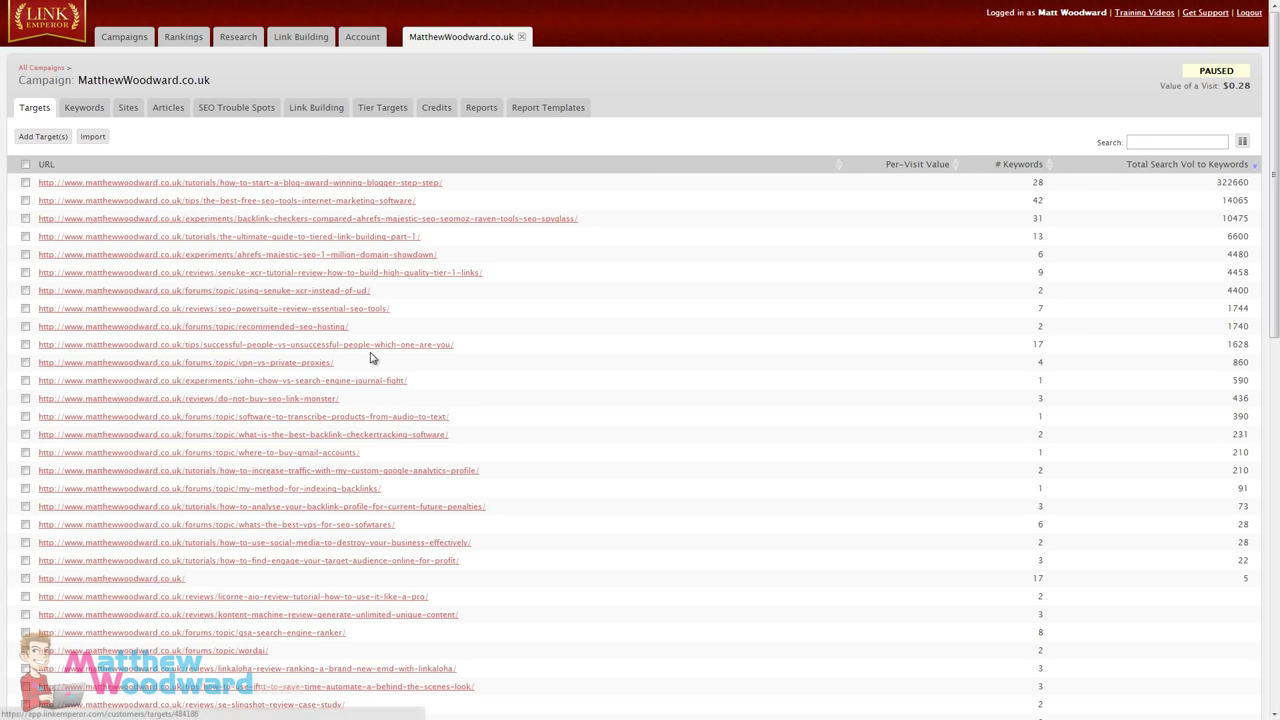
left_click(400, 204)
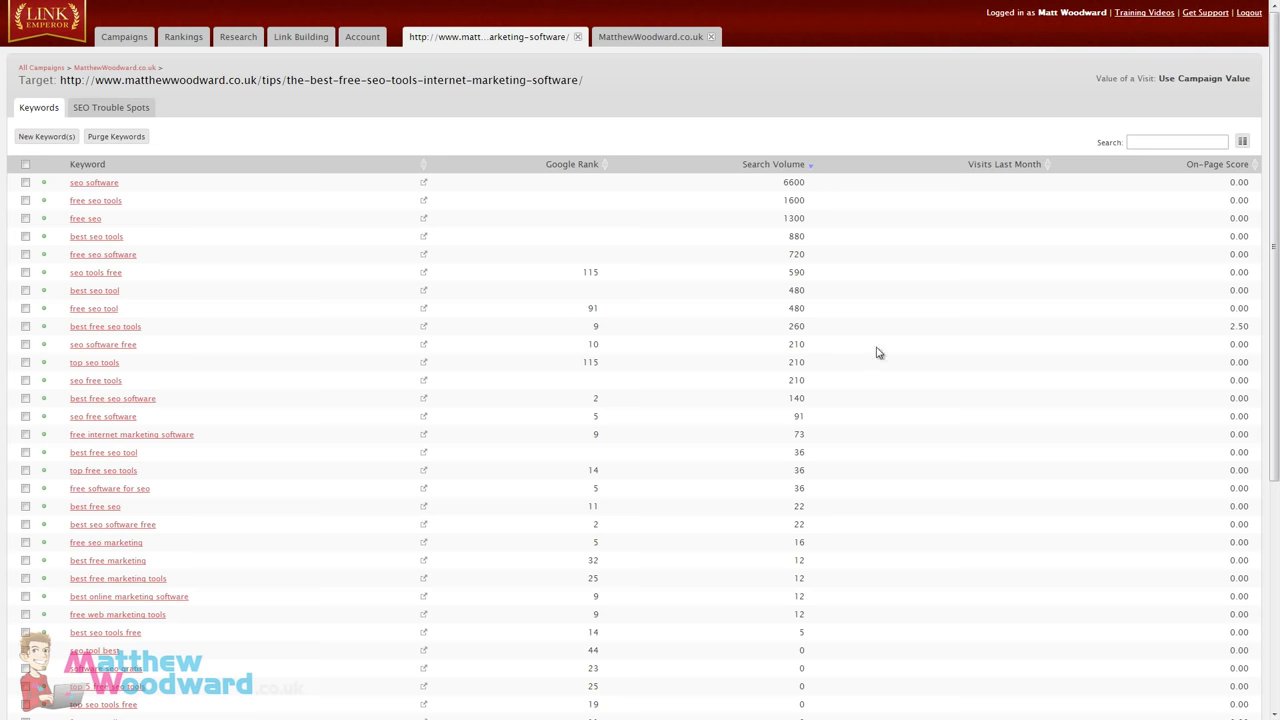
scroll(1074, 366, "down", 3)
scroll(1111, 474, "up", 3)
Go back to the targets list and view the backlink checkers comparison page's keywords
left_click(114, 67)
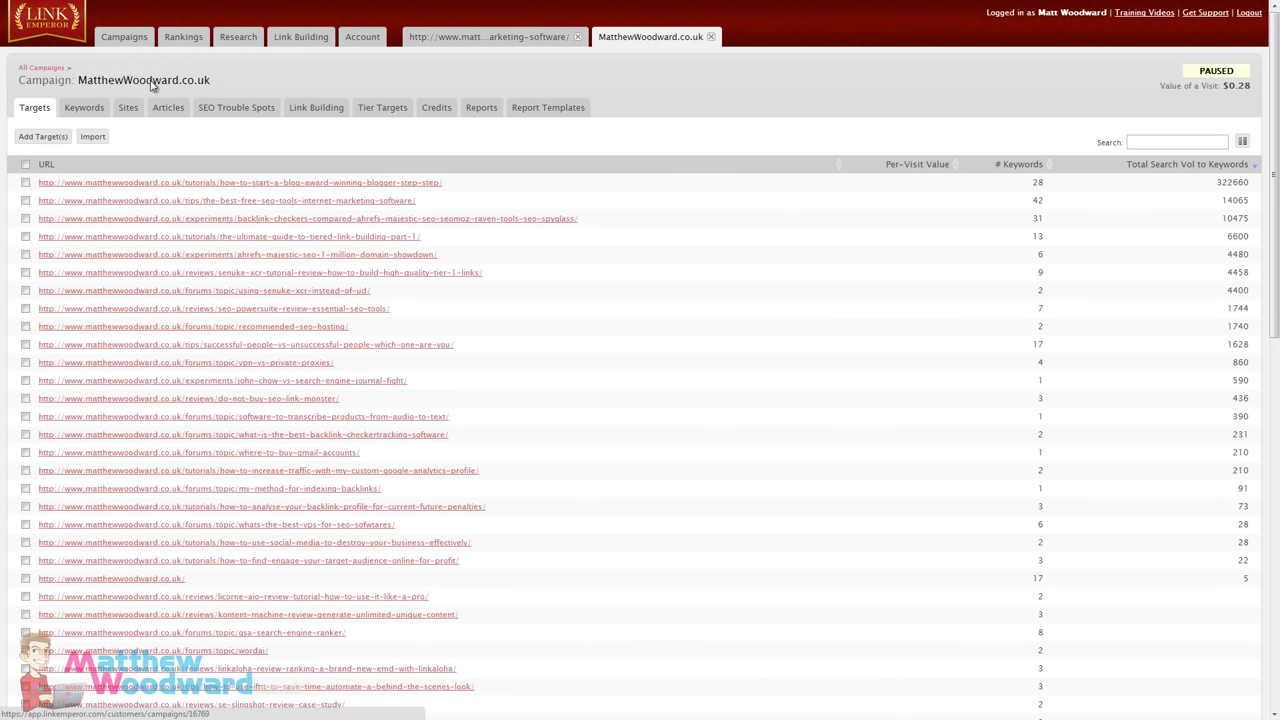
left_click(515, 222)
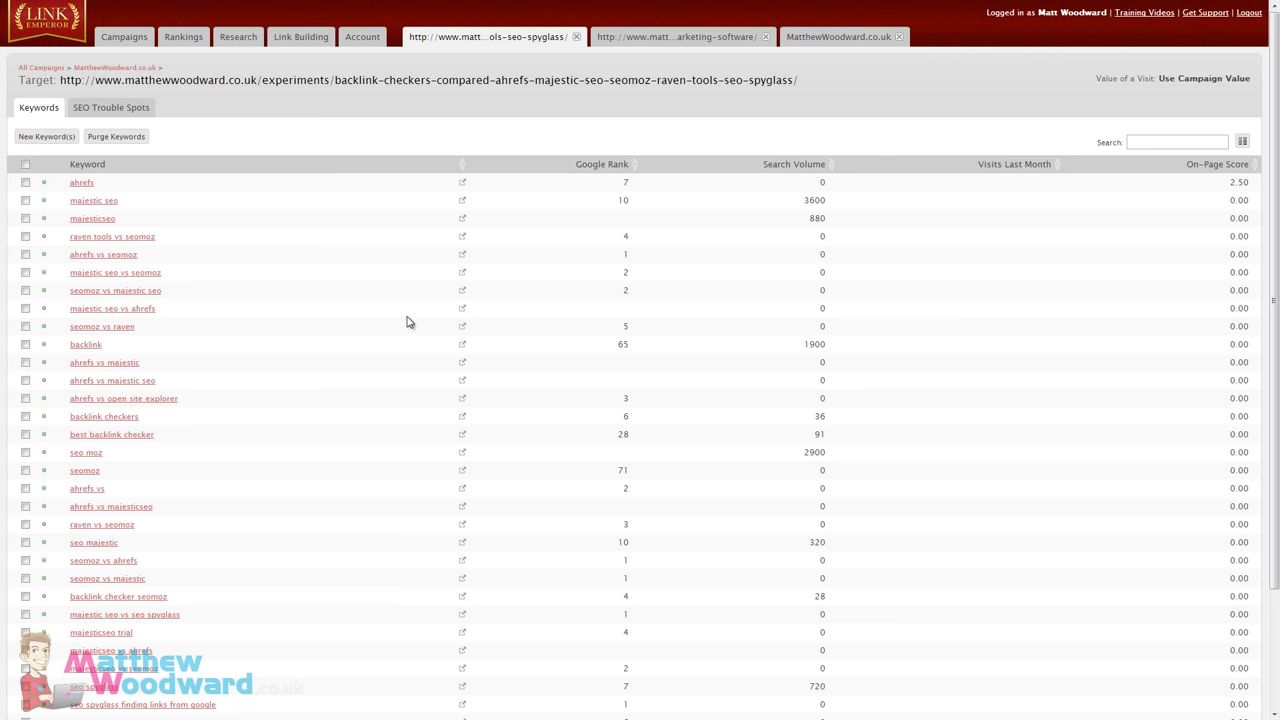
scroll(483, 517, "down", 3)
scroll(491, 526, "up", 3)
Start a new campaign named How To Start A Blog in Blogging Resources & Services
left_click(137, 40)
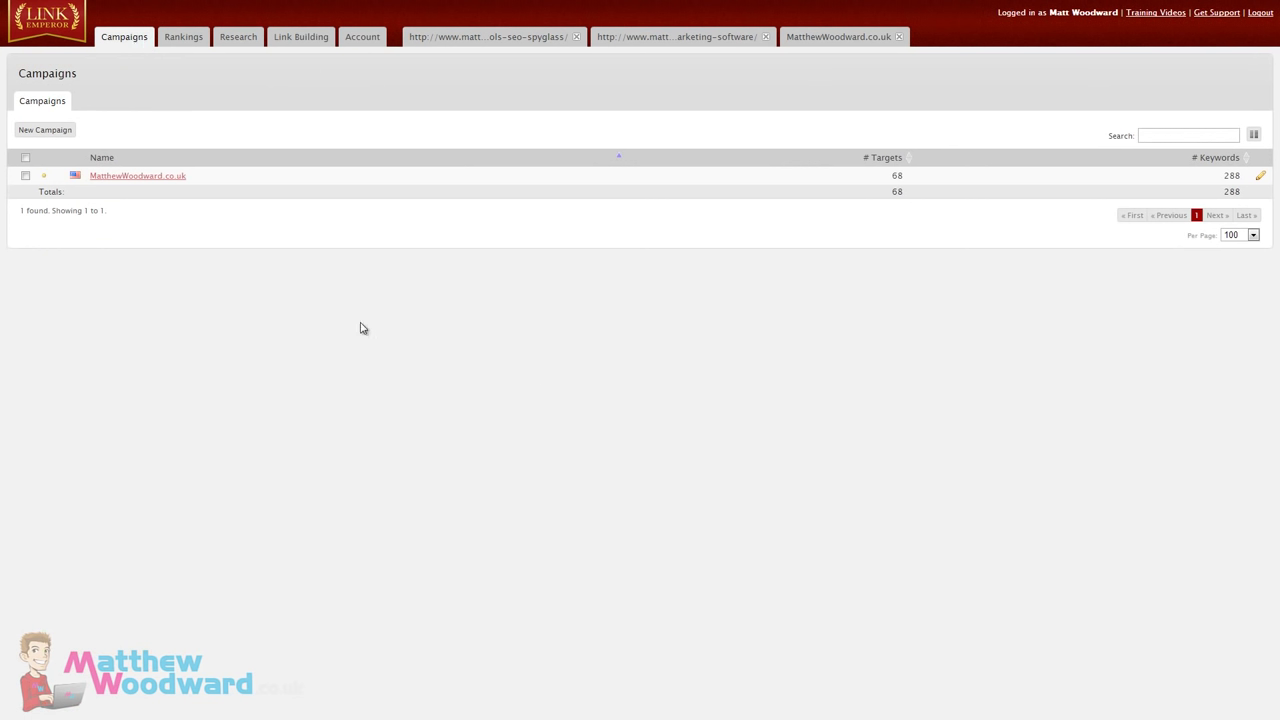
left_click(60, 130)
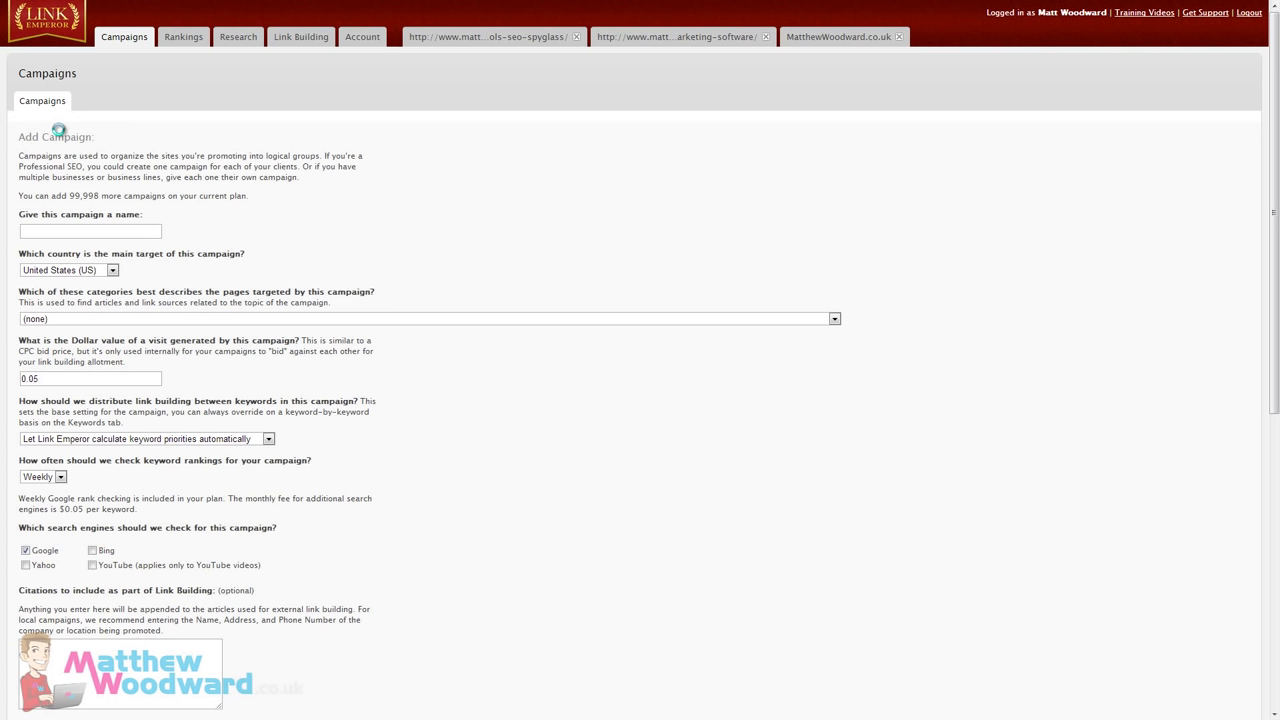
left_click(92, 229)
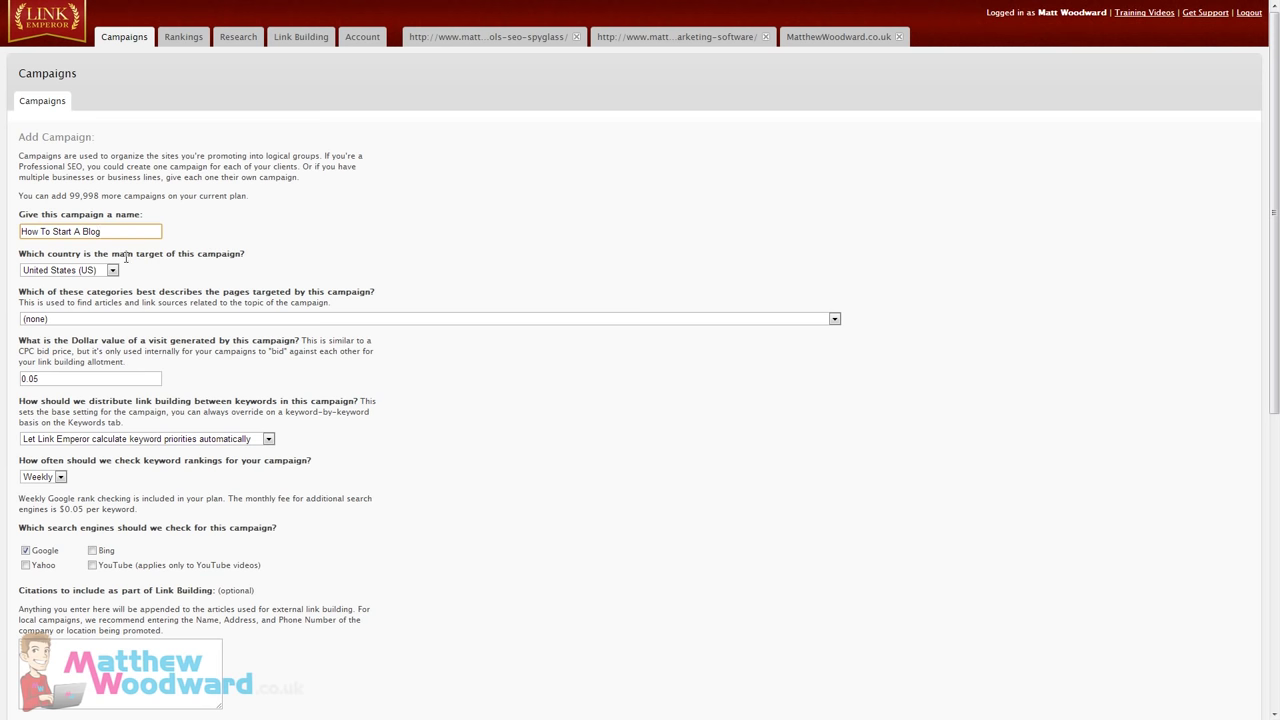
left_click(248, 318)
key("i")
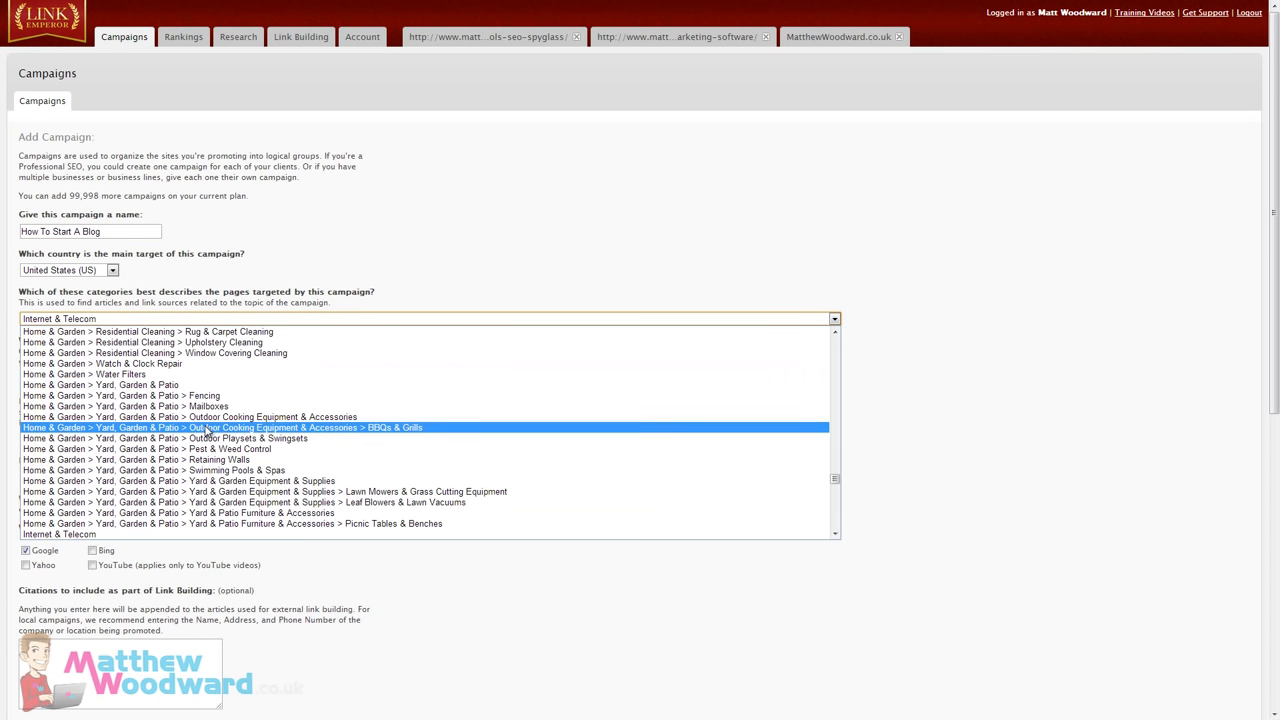
scroll(205, 430, "down", 4)
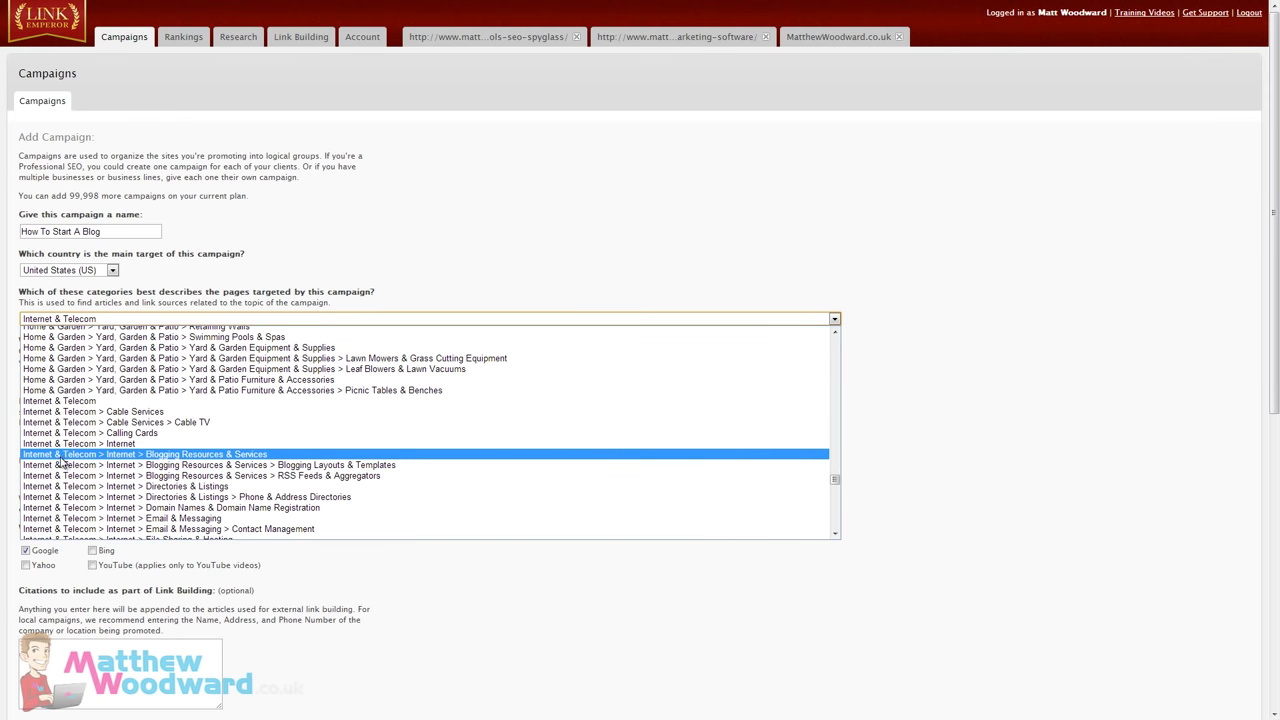
left_click(97, 455)
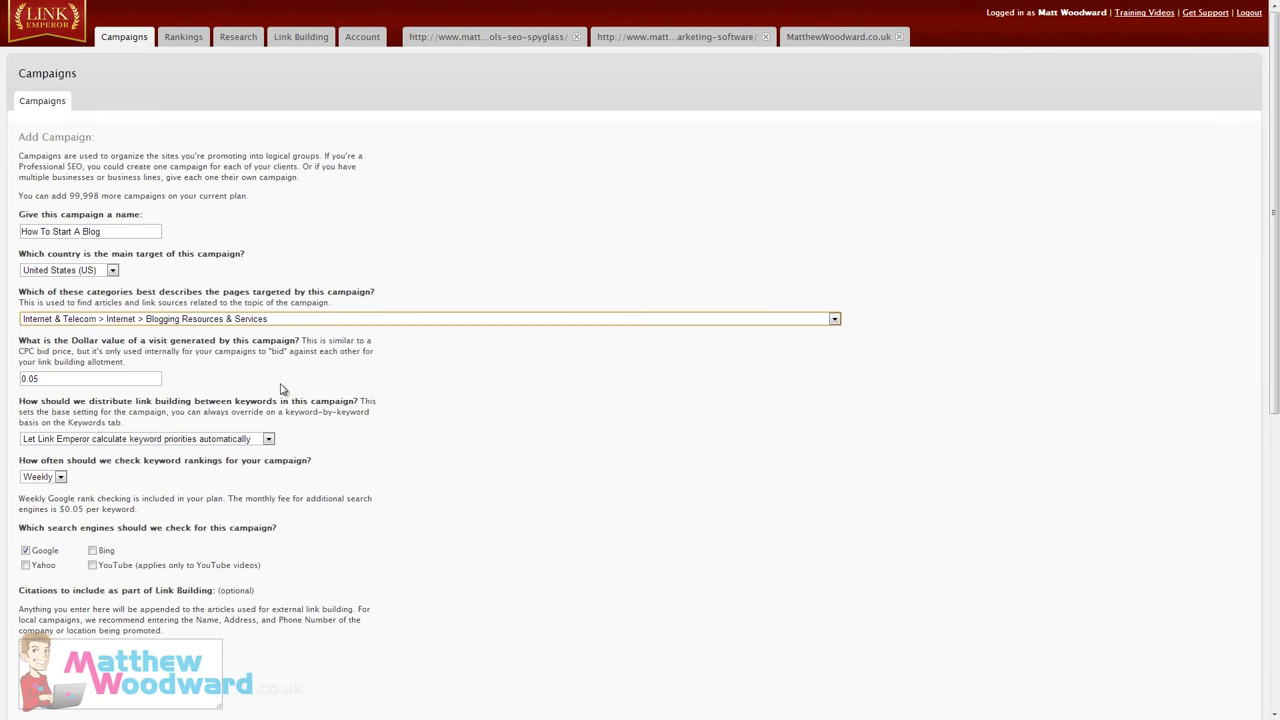
Scroll to the bottom of the new campaign form and add the campaign
left_click(281, 378)
scroll(434, 397, "down", 1)
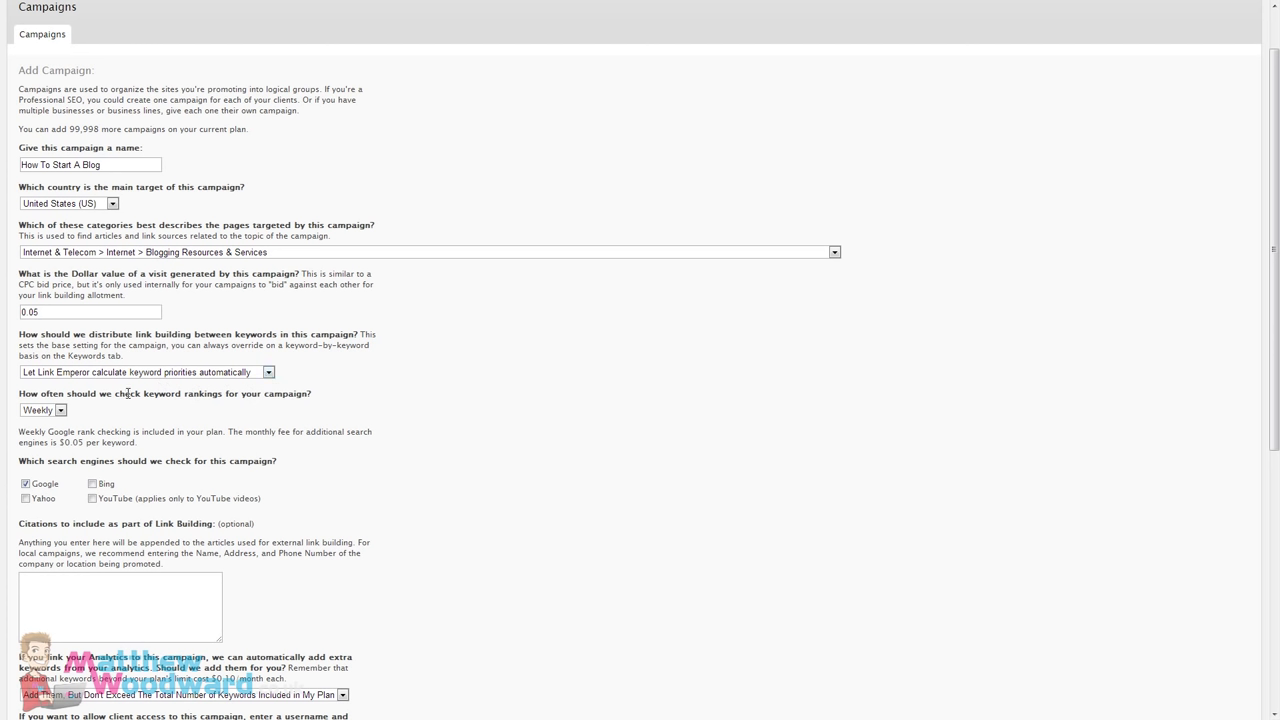
scroll(128, 393, "down", 4)
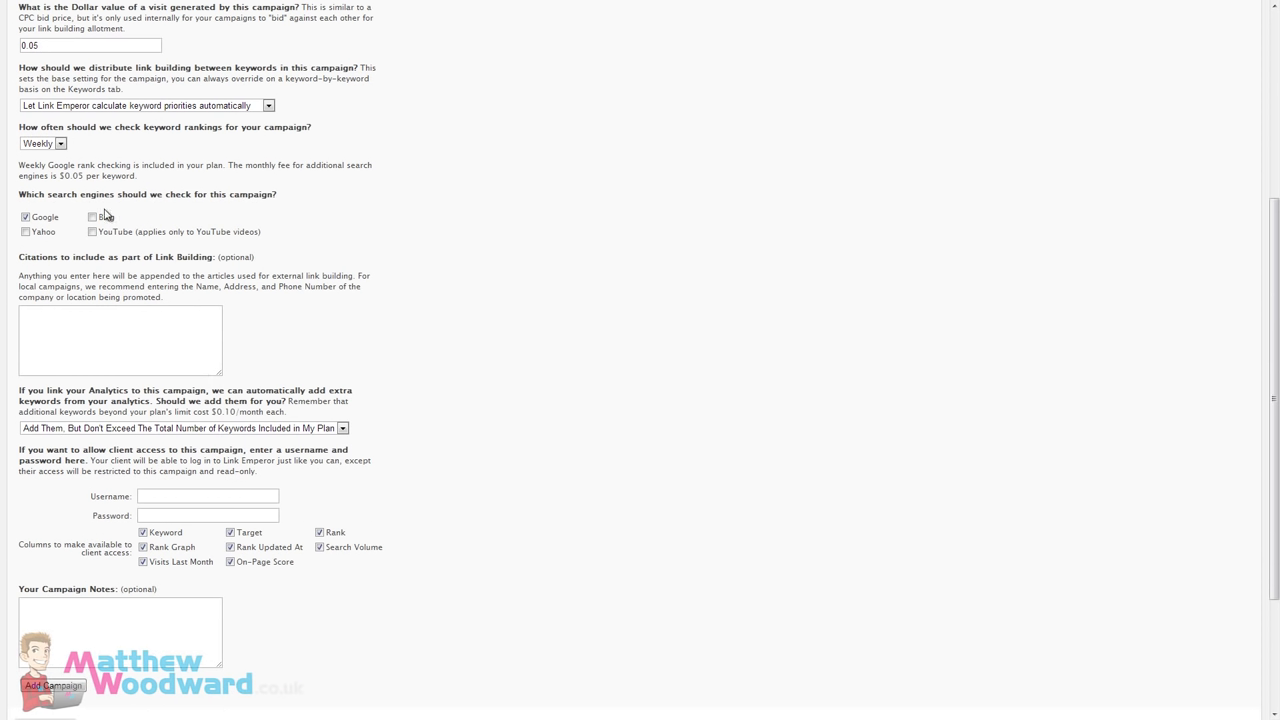
scroll(159, 250, "down", 1)
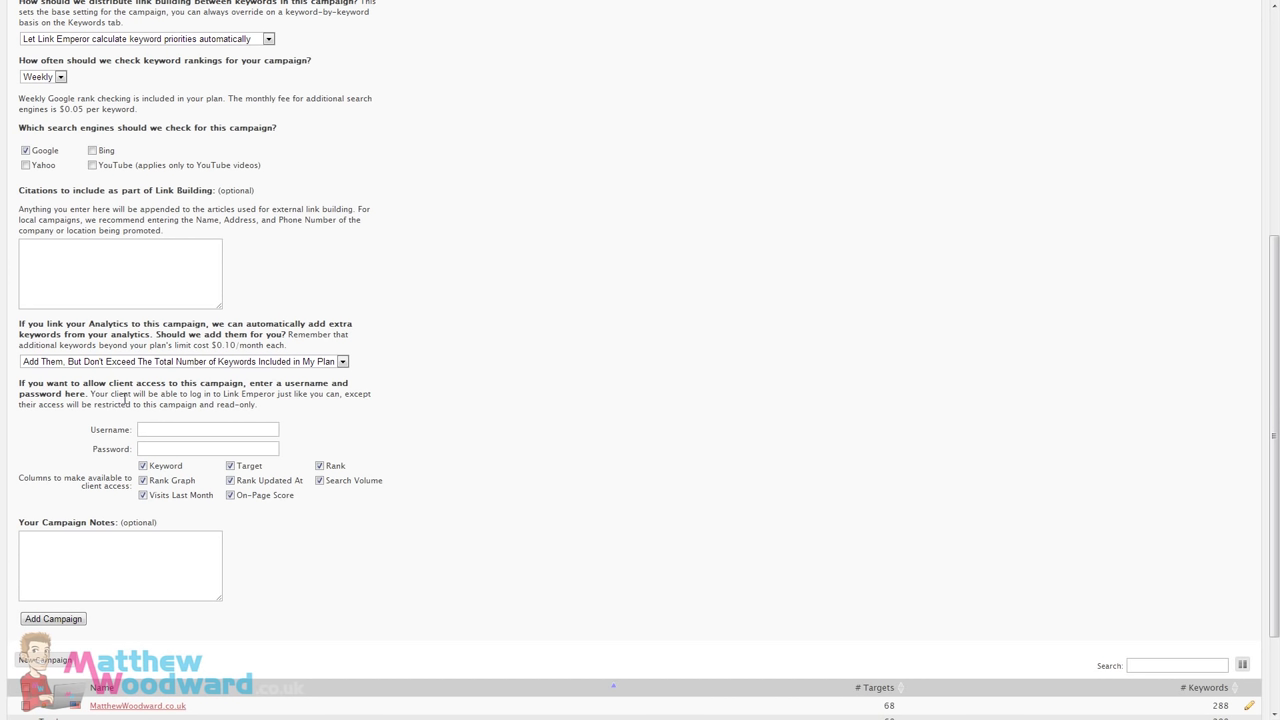
scroll(92, 408, "down", 2)
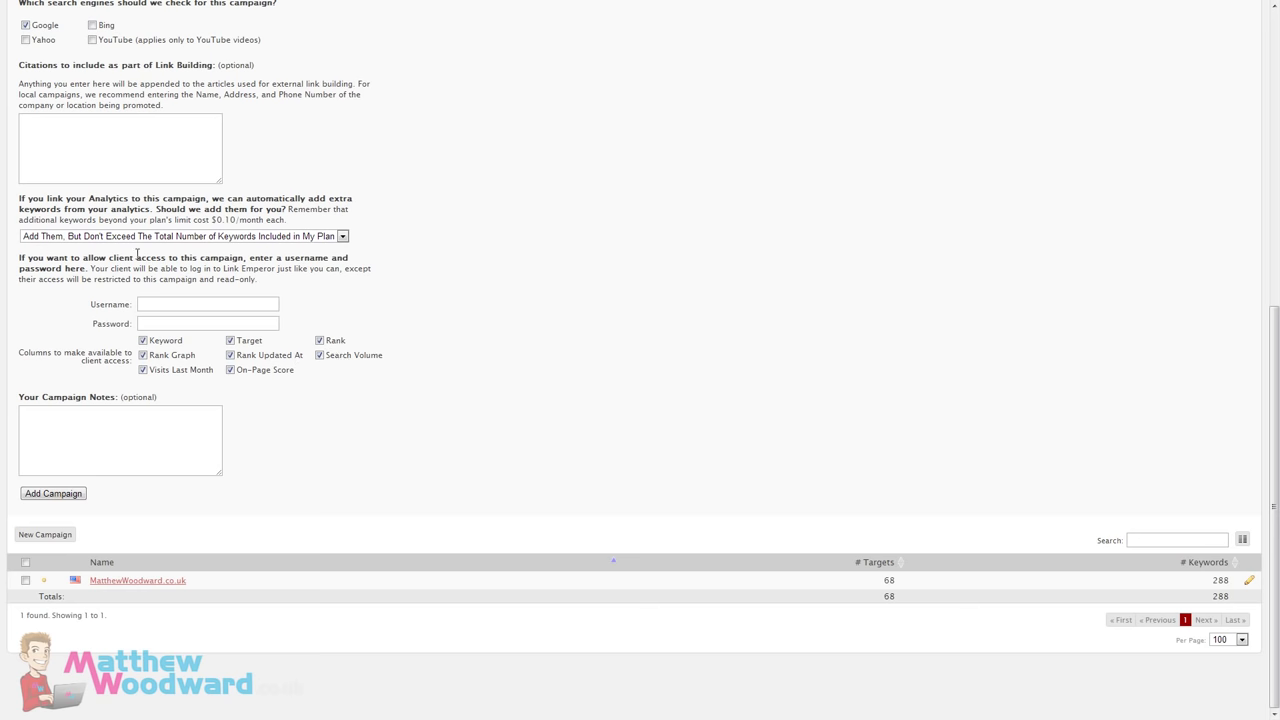
scroll(526, 449, "up", 3)
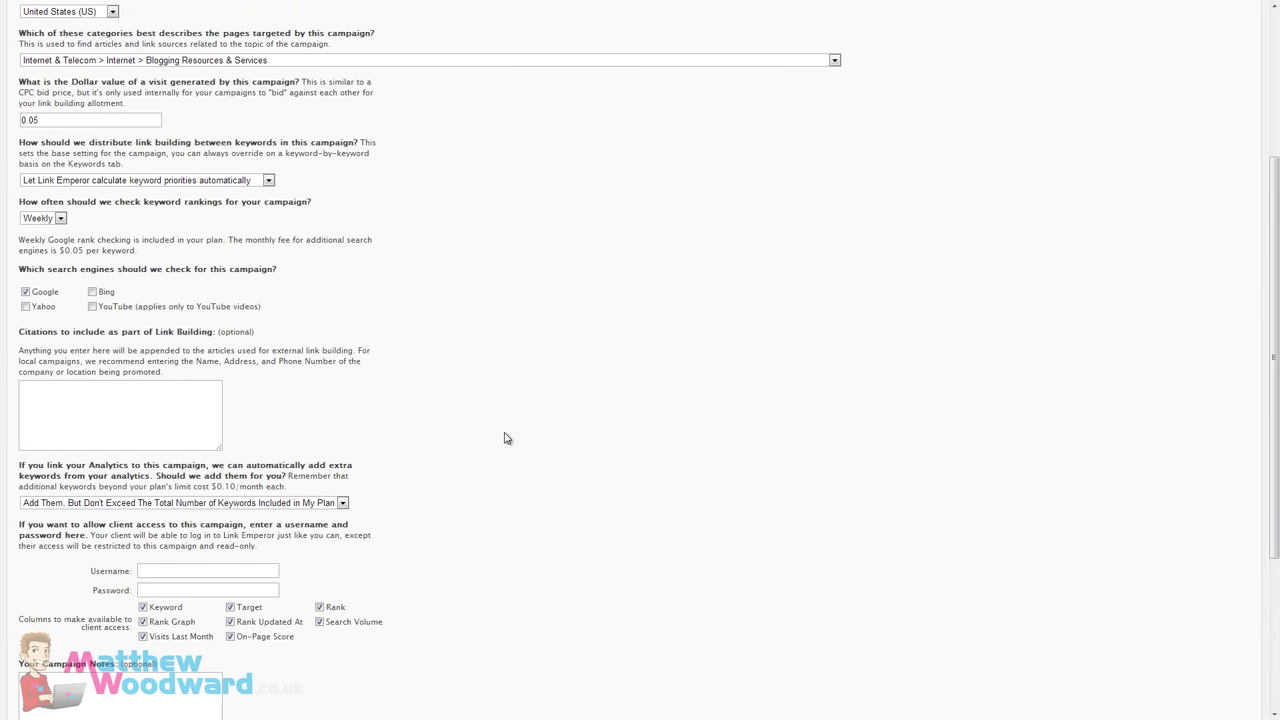
scroll(503, 440, "down", 3)
left_click(63, 494)
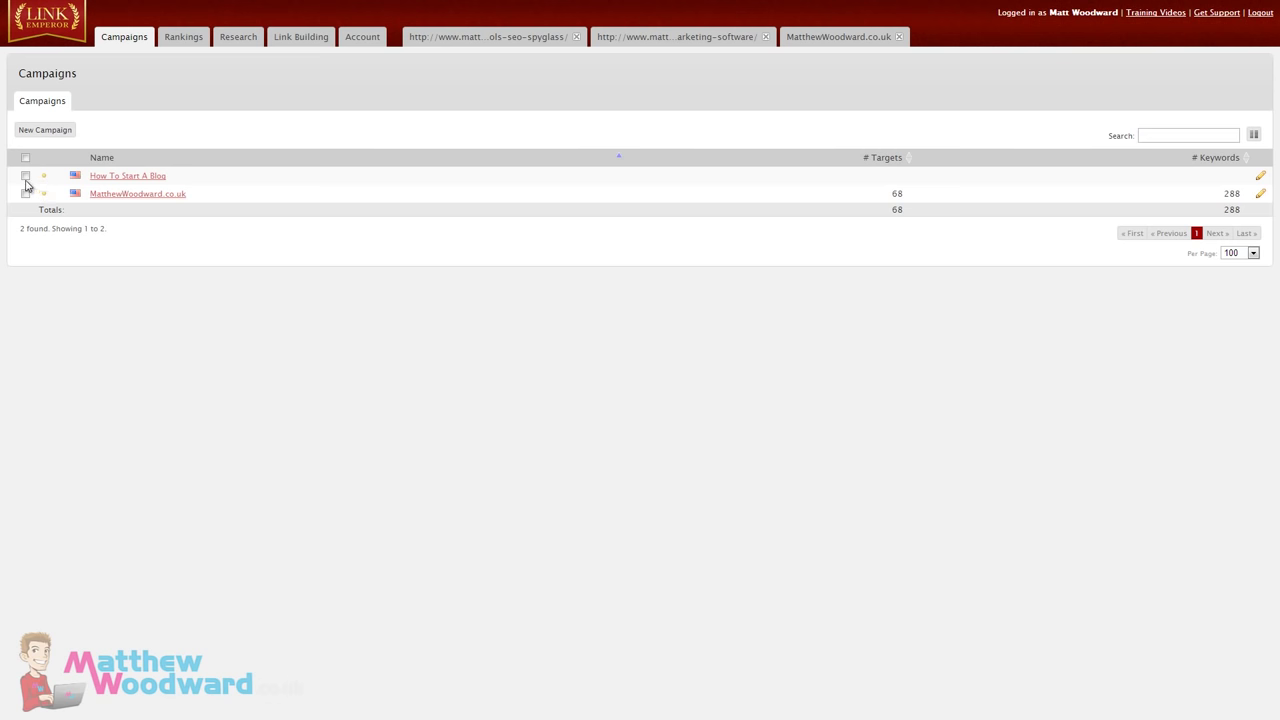
Tick and untick How To Start A Blog, then show the table's column chooser
left_click(25, 176)
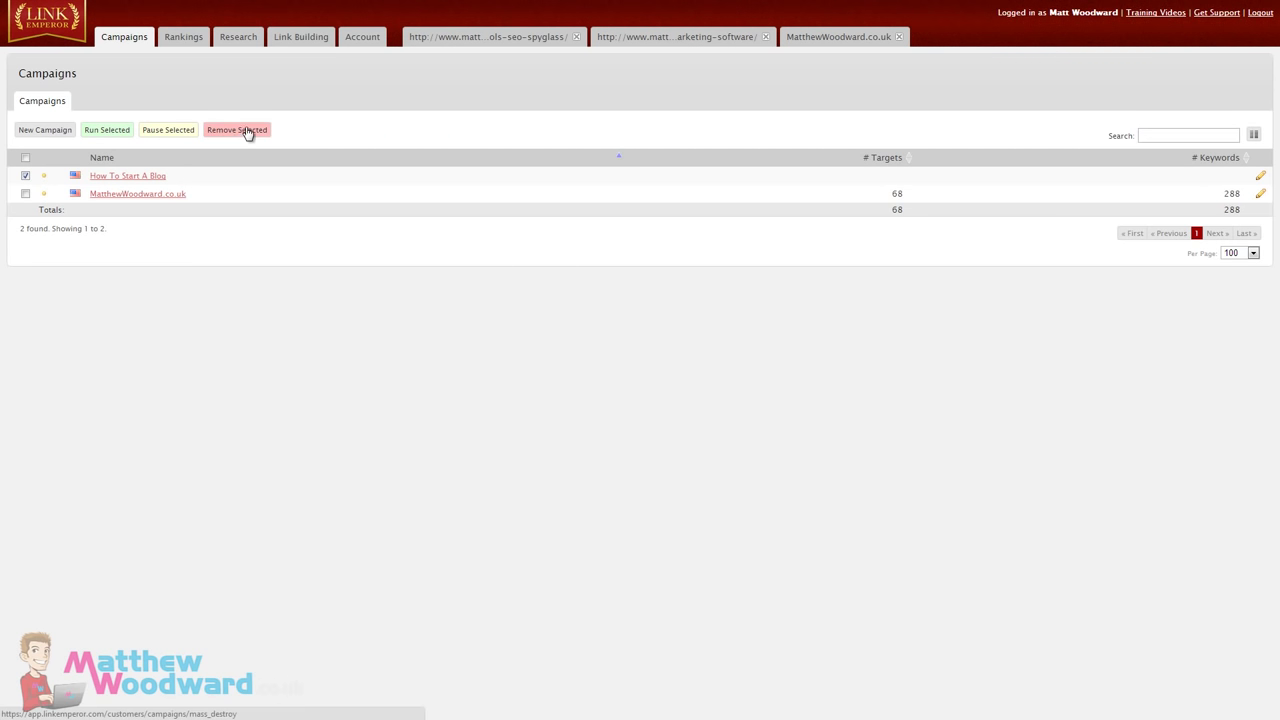
left_click(25, 176)
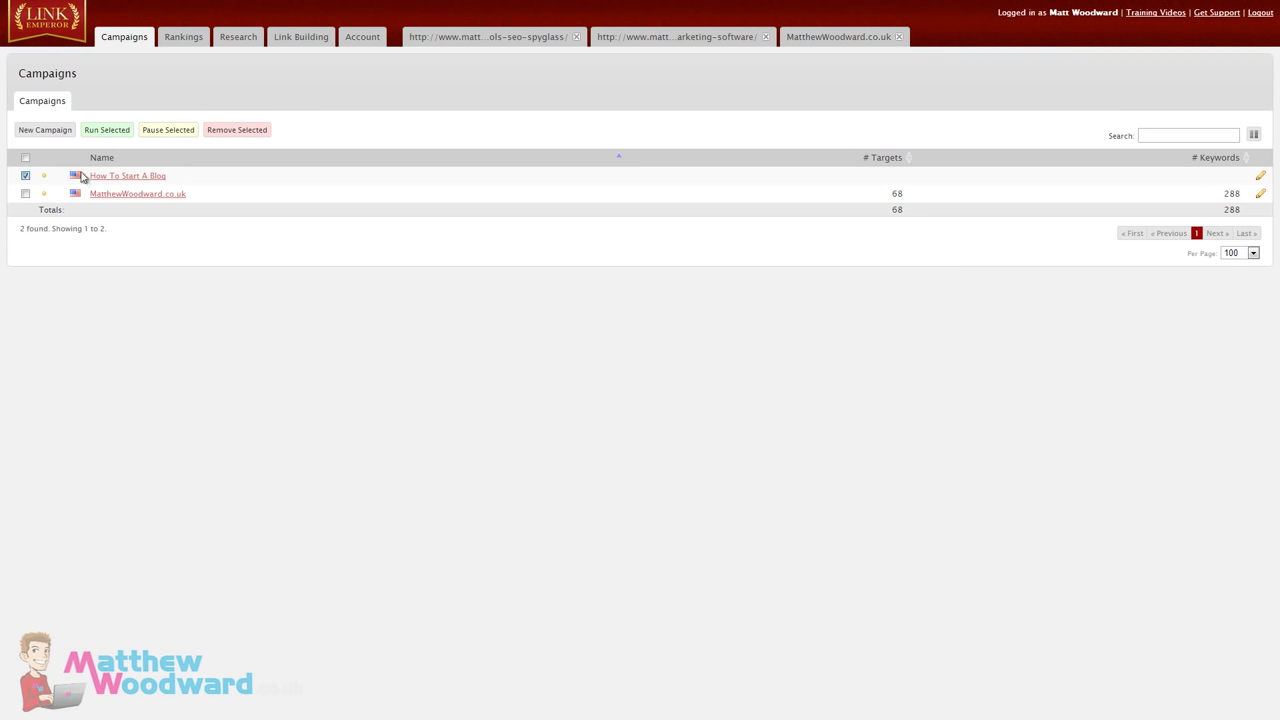
left_click(1254, 137)
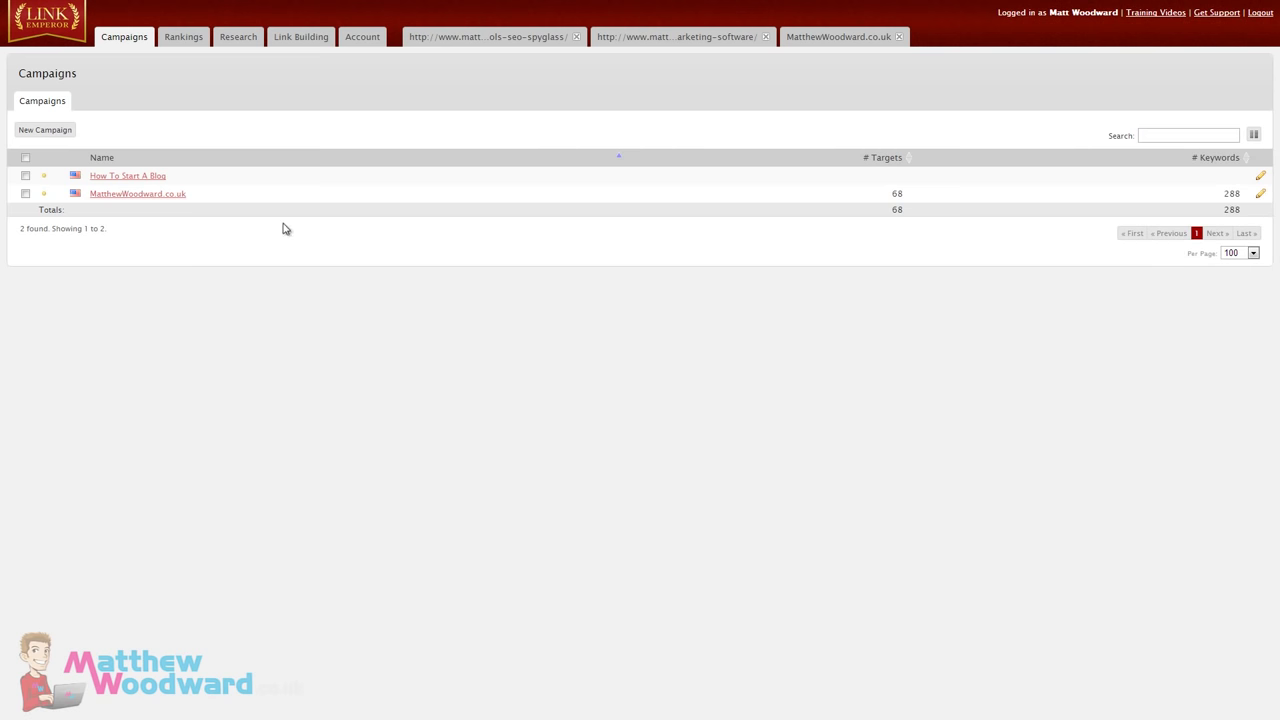
Open the Account settings to check the External Linked Accounts
left_click(363, 40)
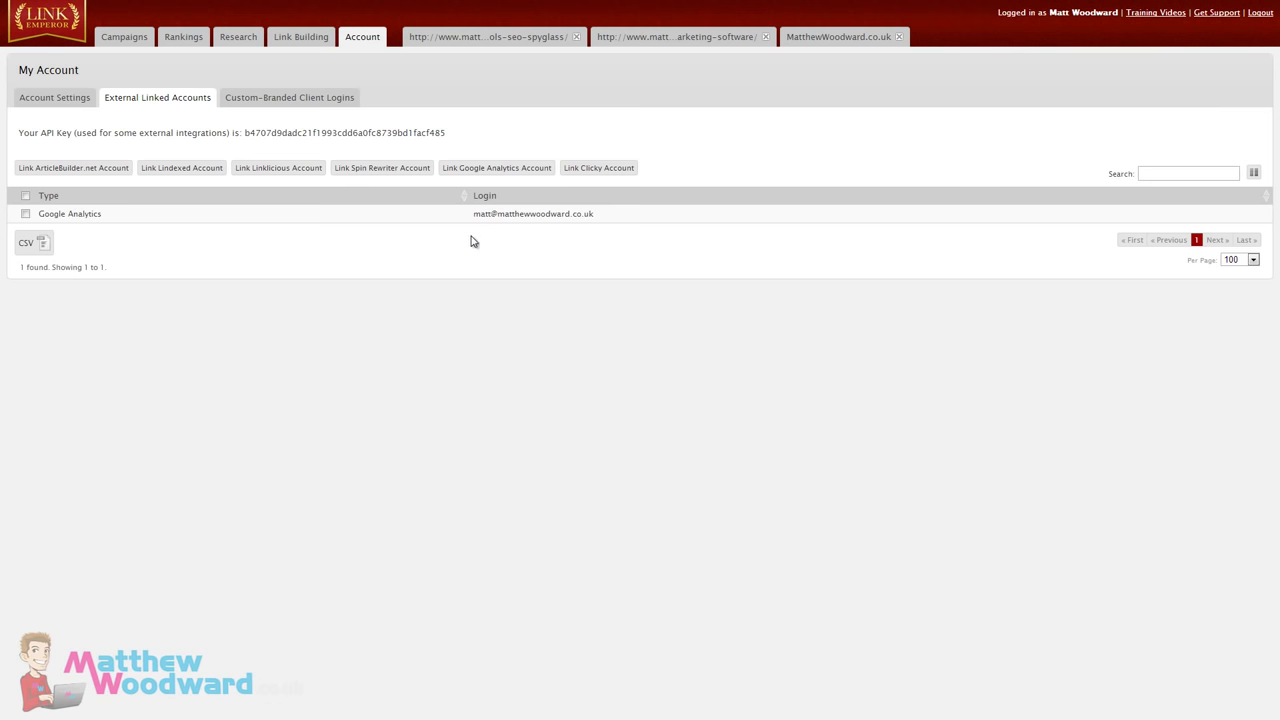
Open the How To Start A Blog campaign's Sites list and start adding a site
left_click(124, 37)
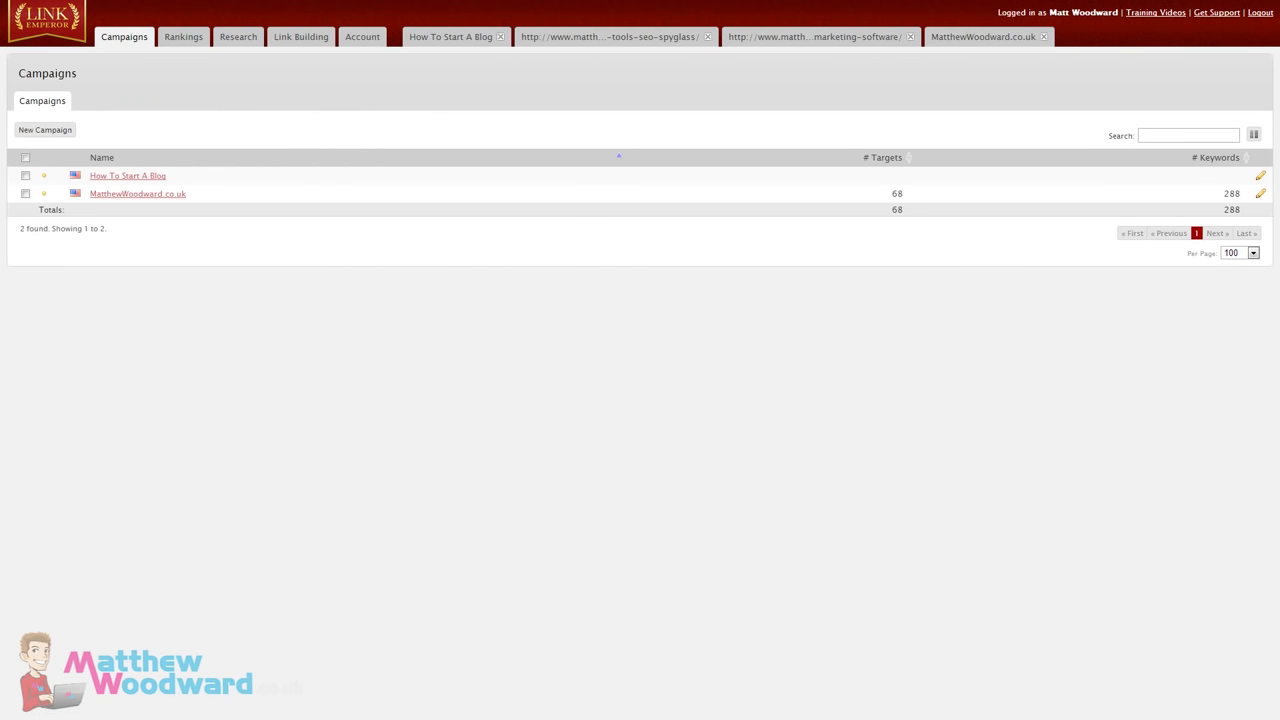
left_click(145, 178)
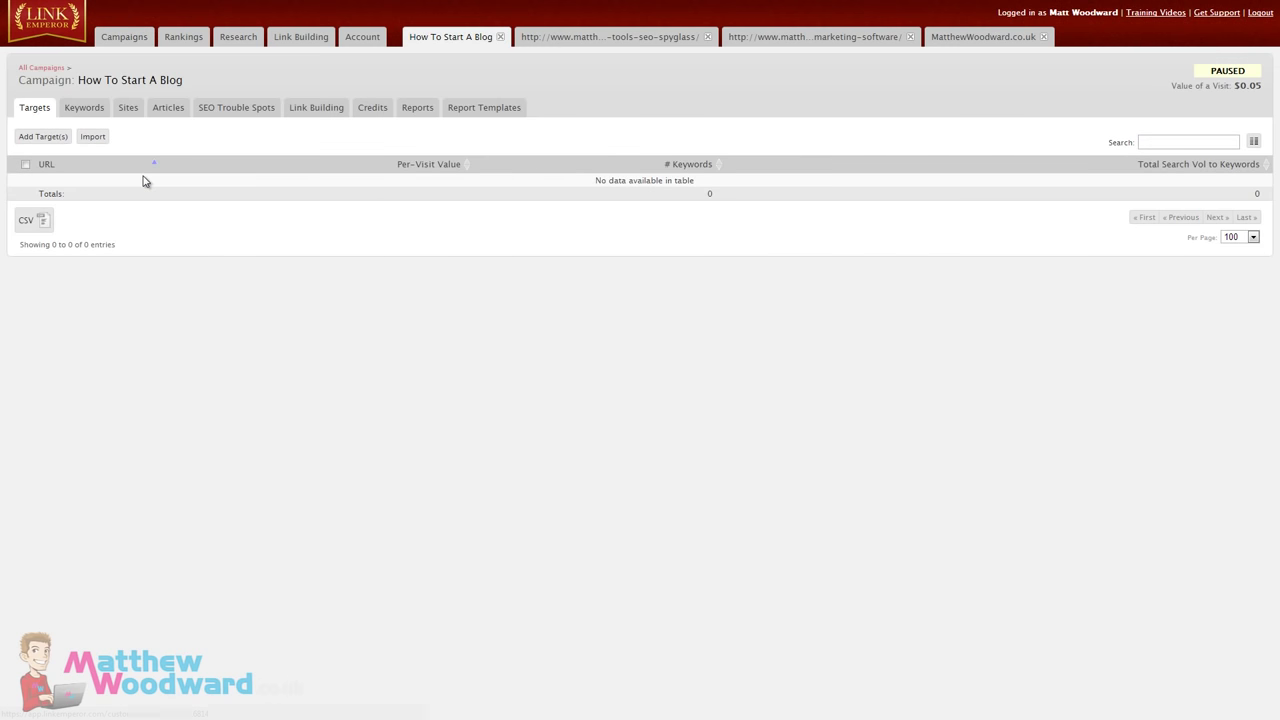
left_click(129, 116)
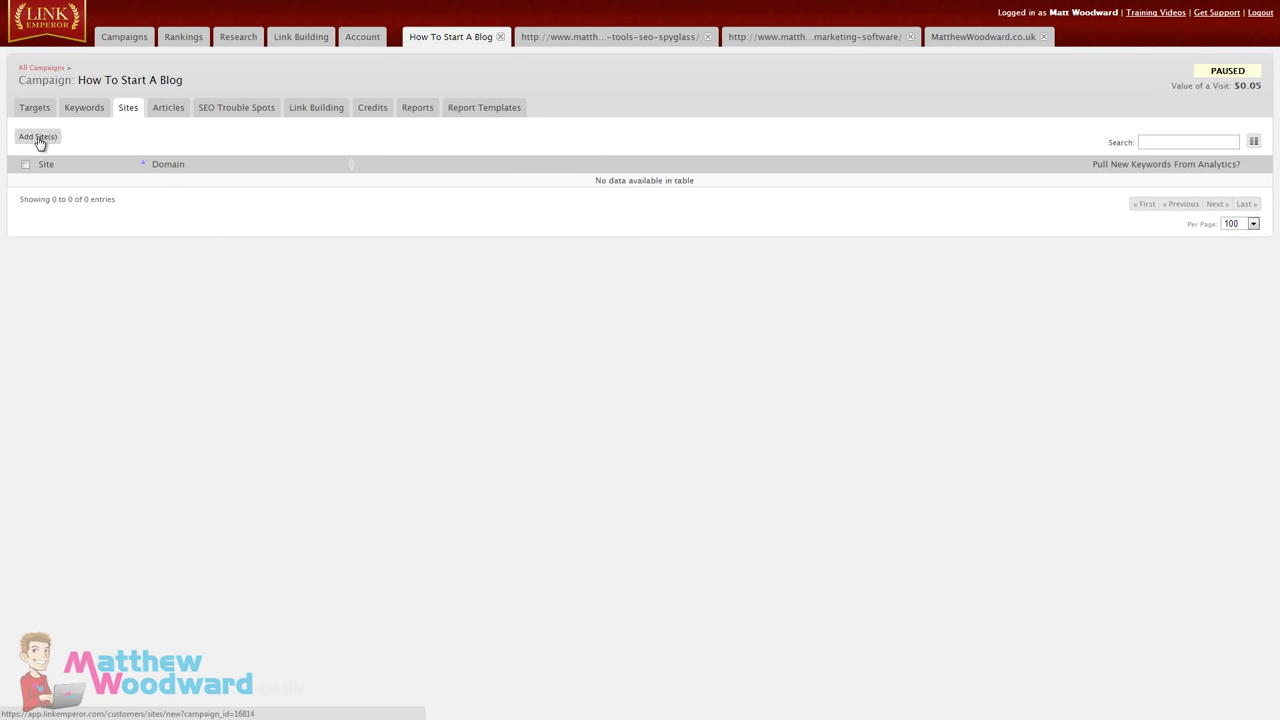
left_click(40, 139)
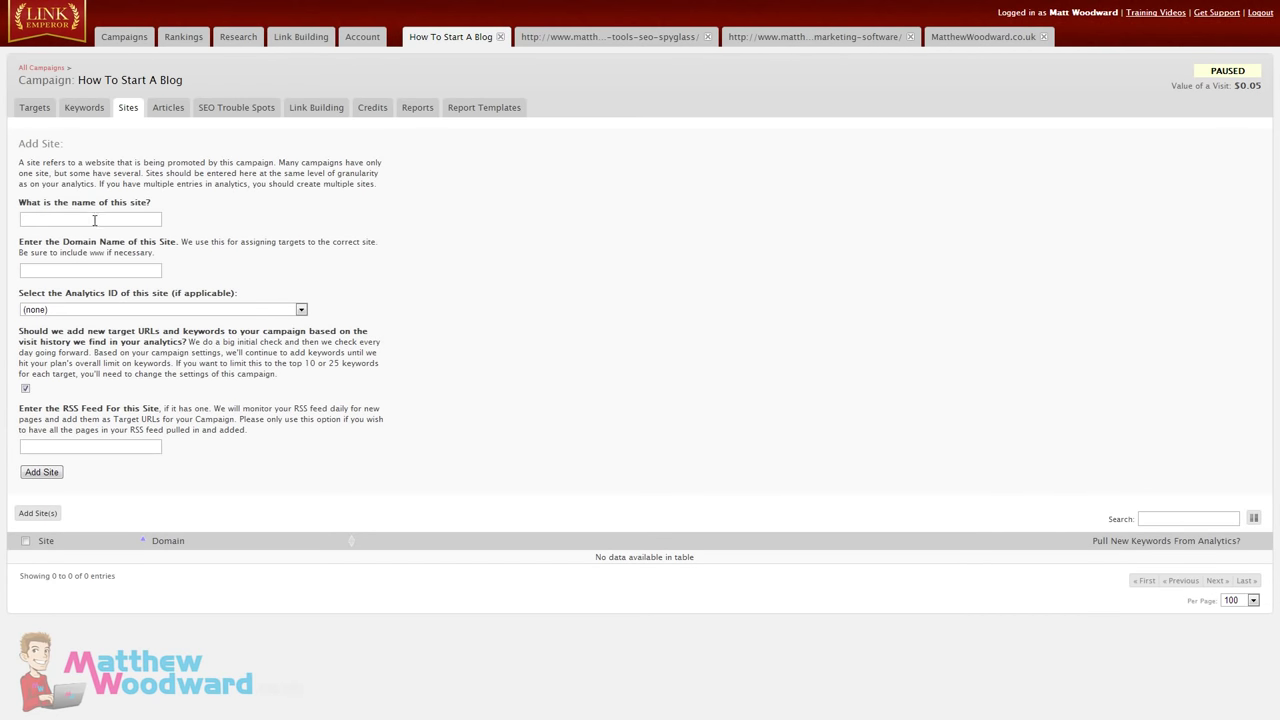
left_click(95, 220)
type("MatthewWoodward.co.uk")
key("Tab")
type("http")
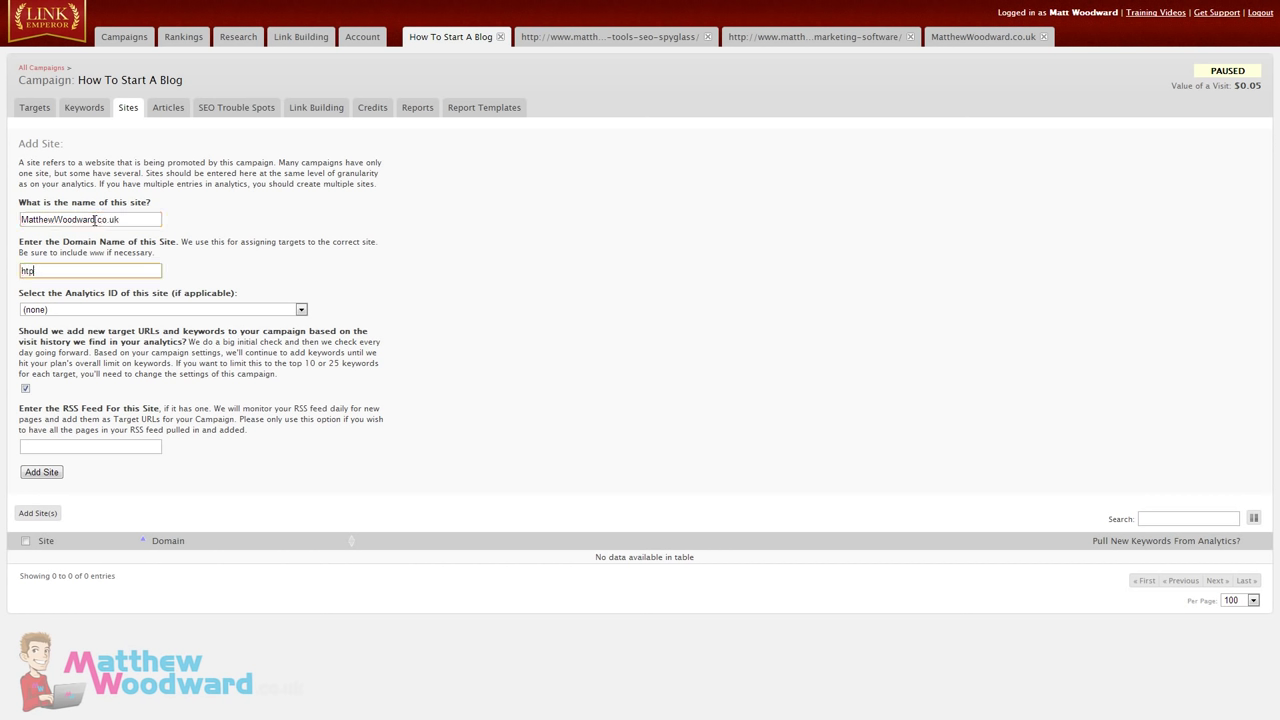
type("://www.matthewwoodward.co.uk")
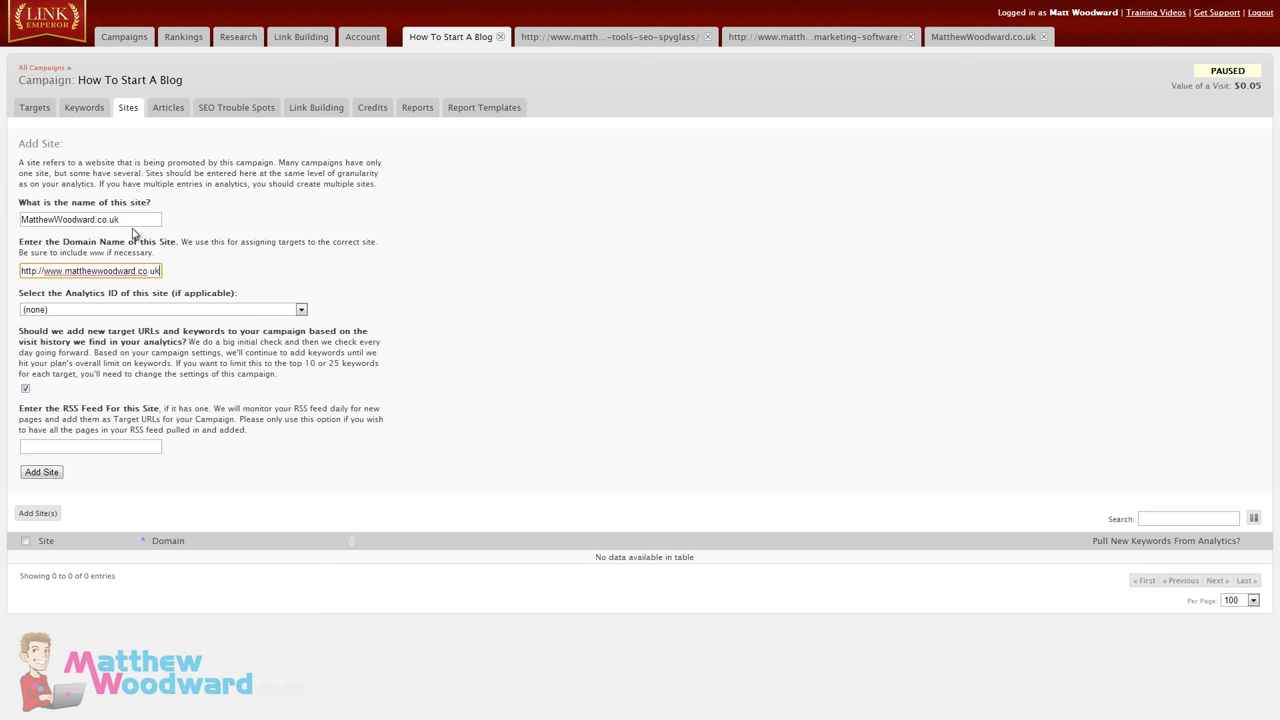
left_click(185, 309)
left_click(289, 311)
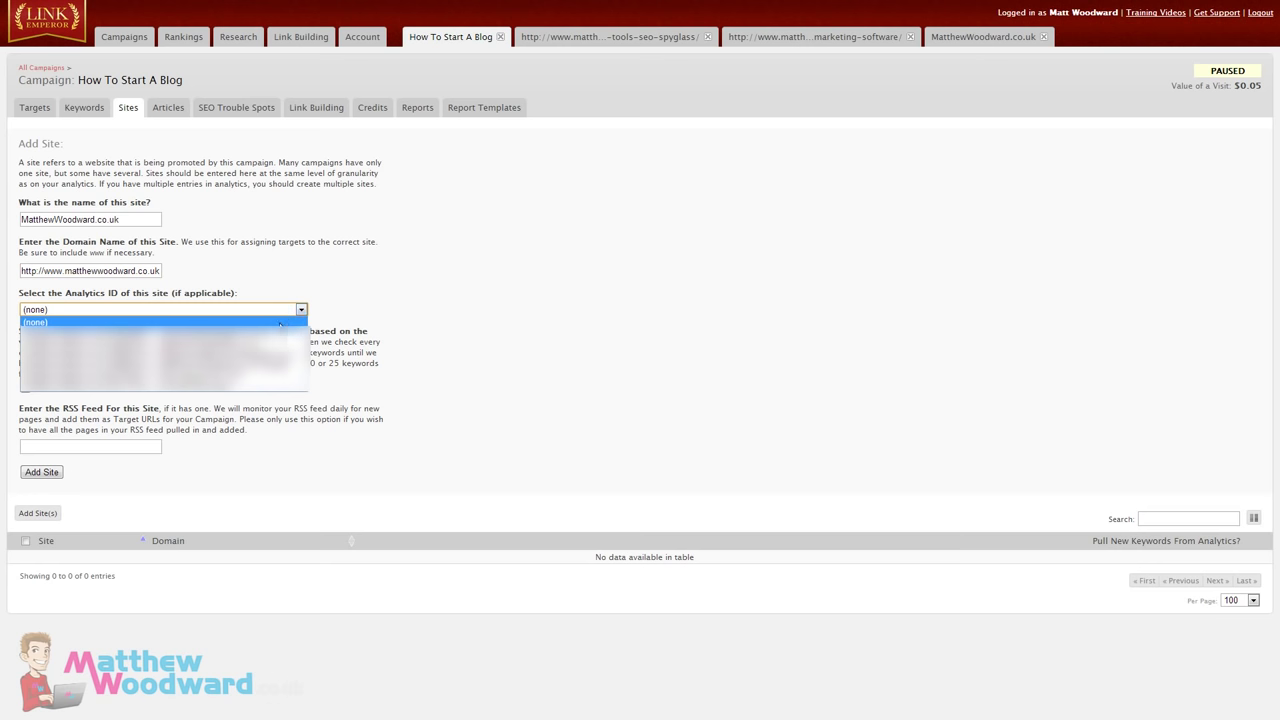
left_click(150, 320)
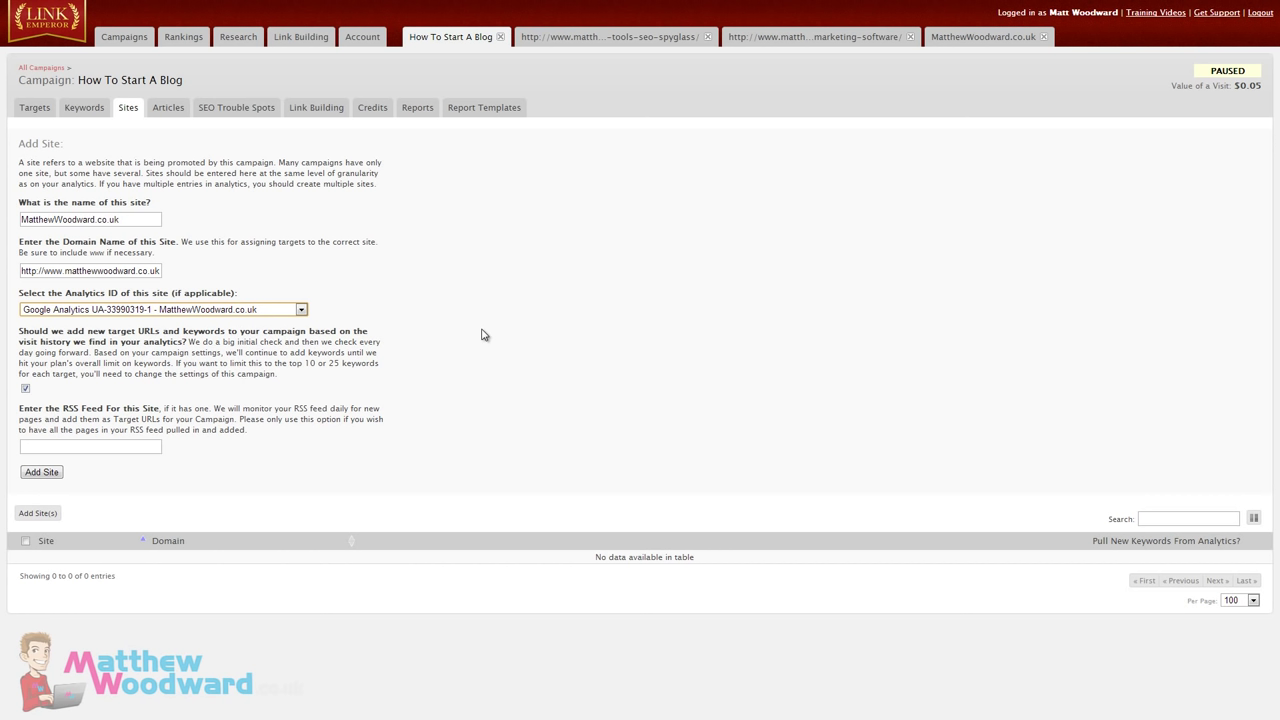
left_click(970, 38)
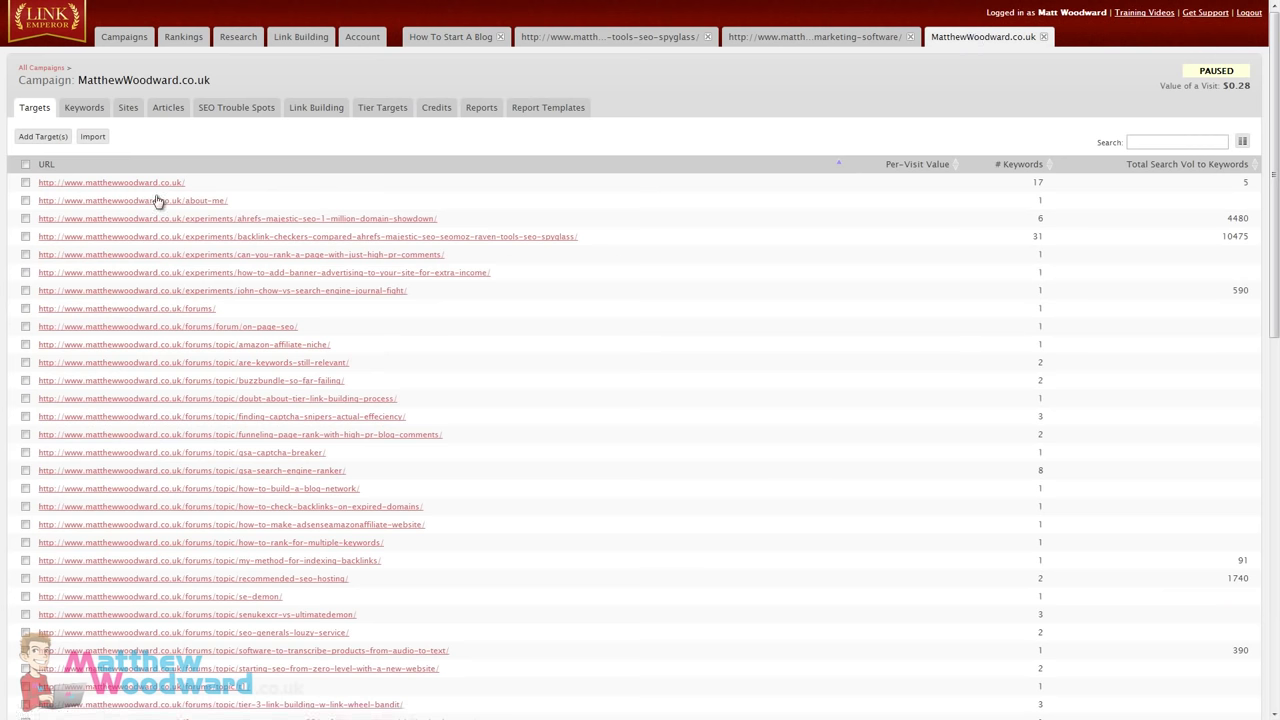
scroll(449, 354, "down", 3)
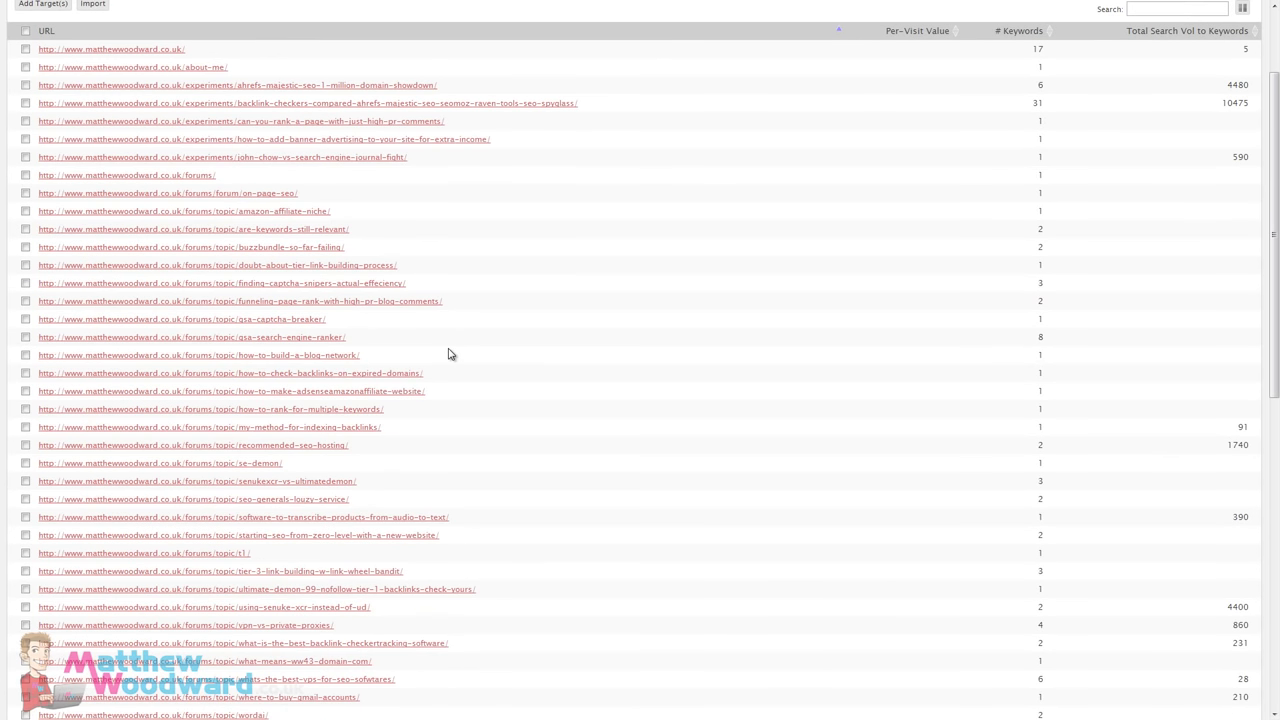
scroll(449, 354, "down", 15)
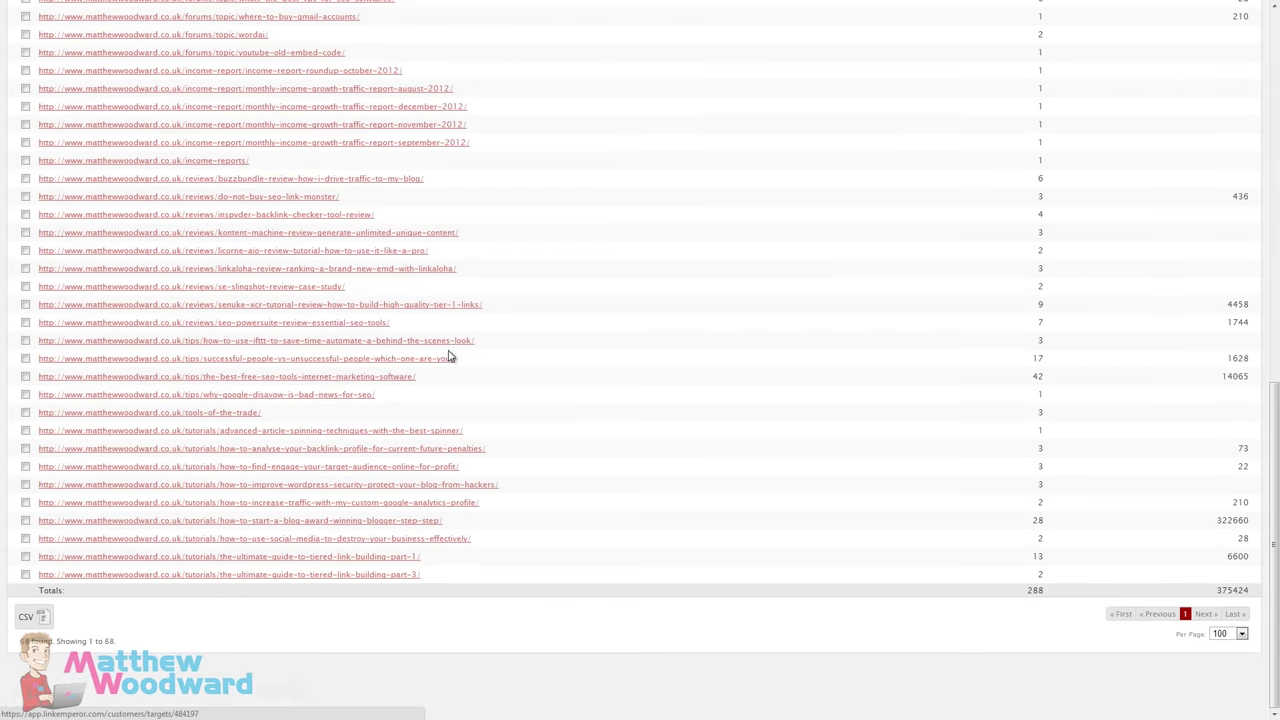
scroll(449, 358, "up", 18)
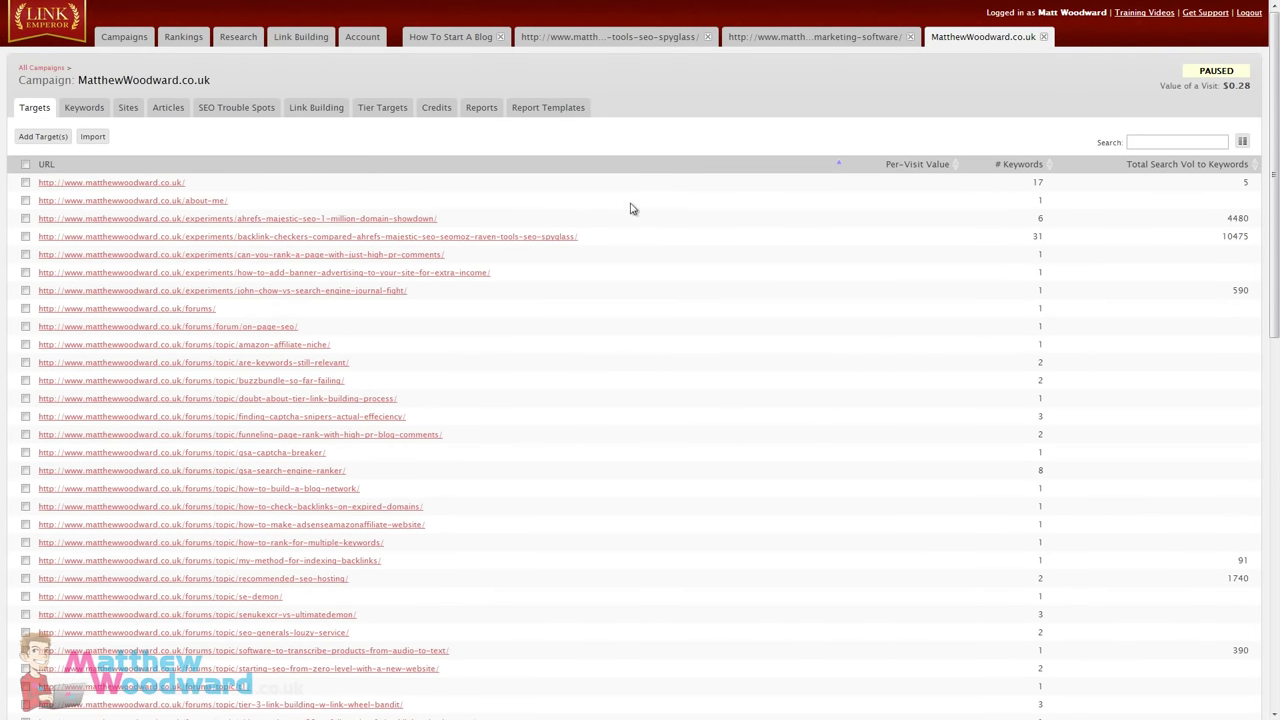
left_click(445, 40)
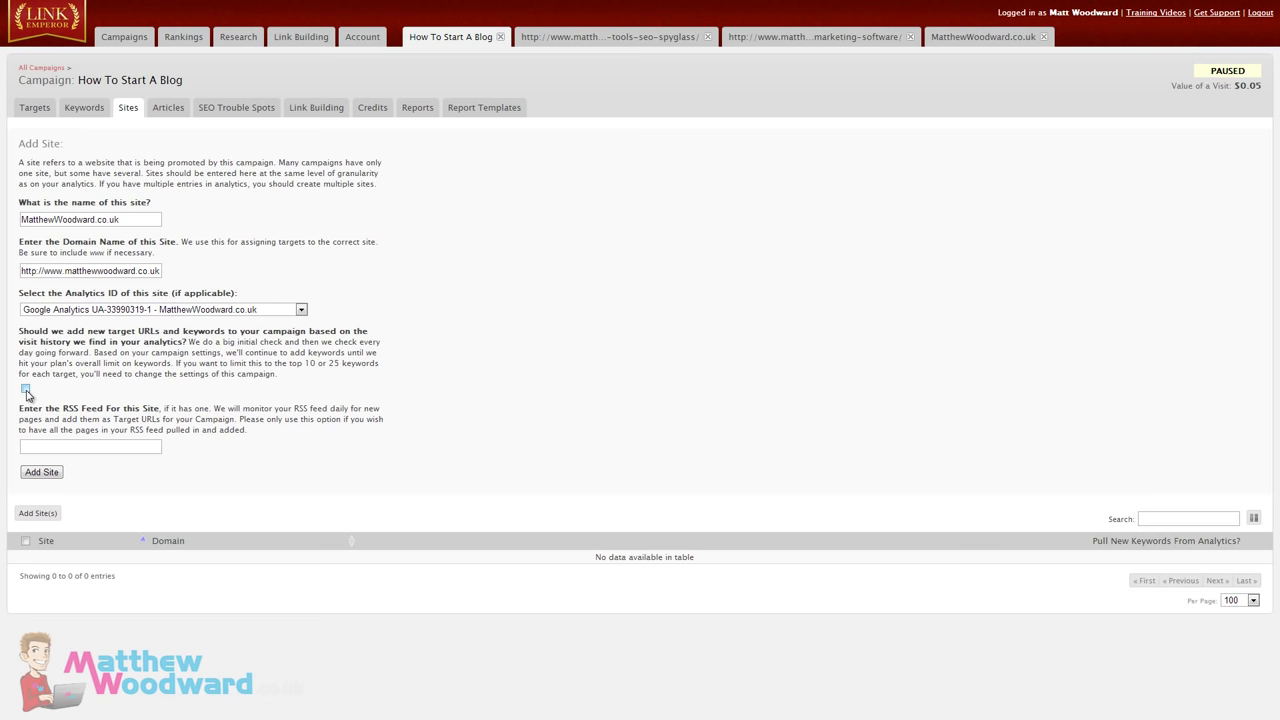
Turn off pulling keywords from analytics and add the MatthewWoodward.co.uk site
left_click(26, 390)
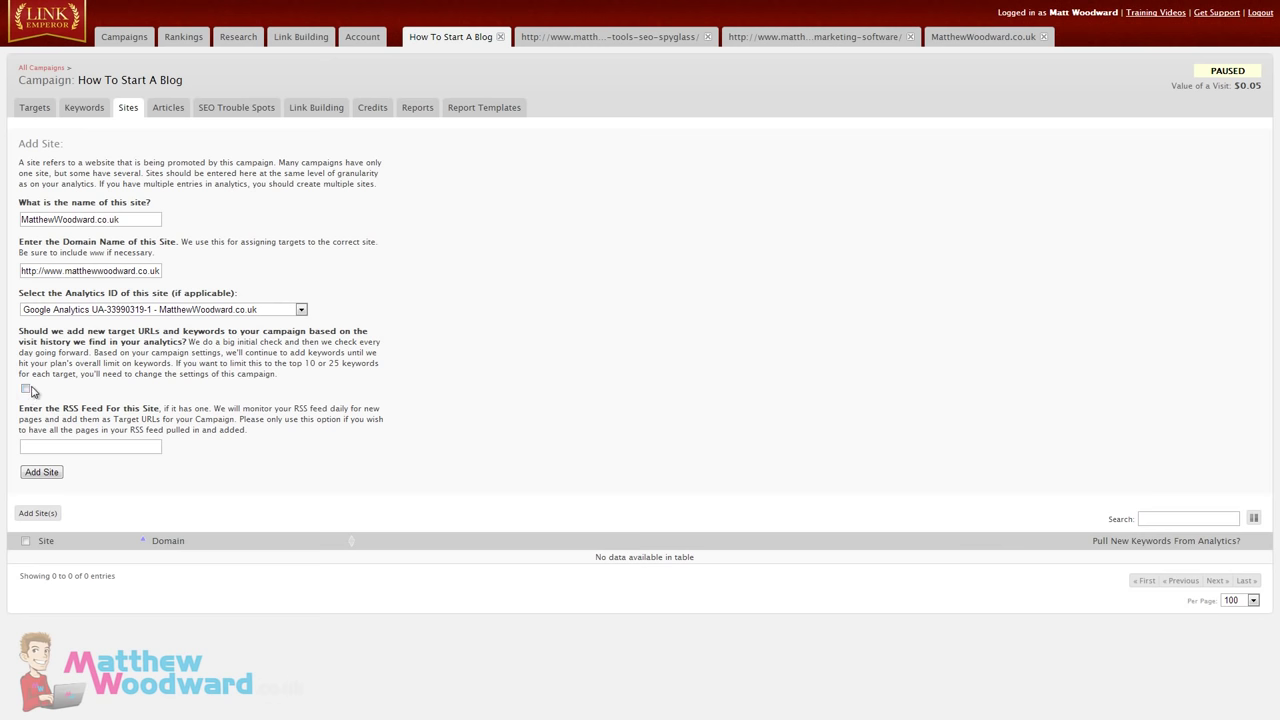
left_click(42, 473)
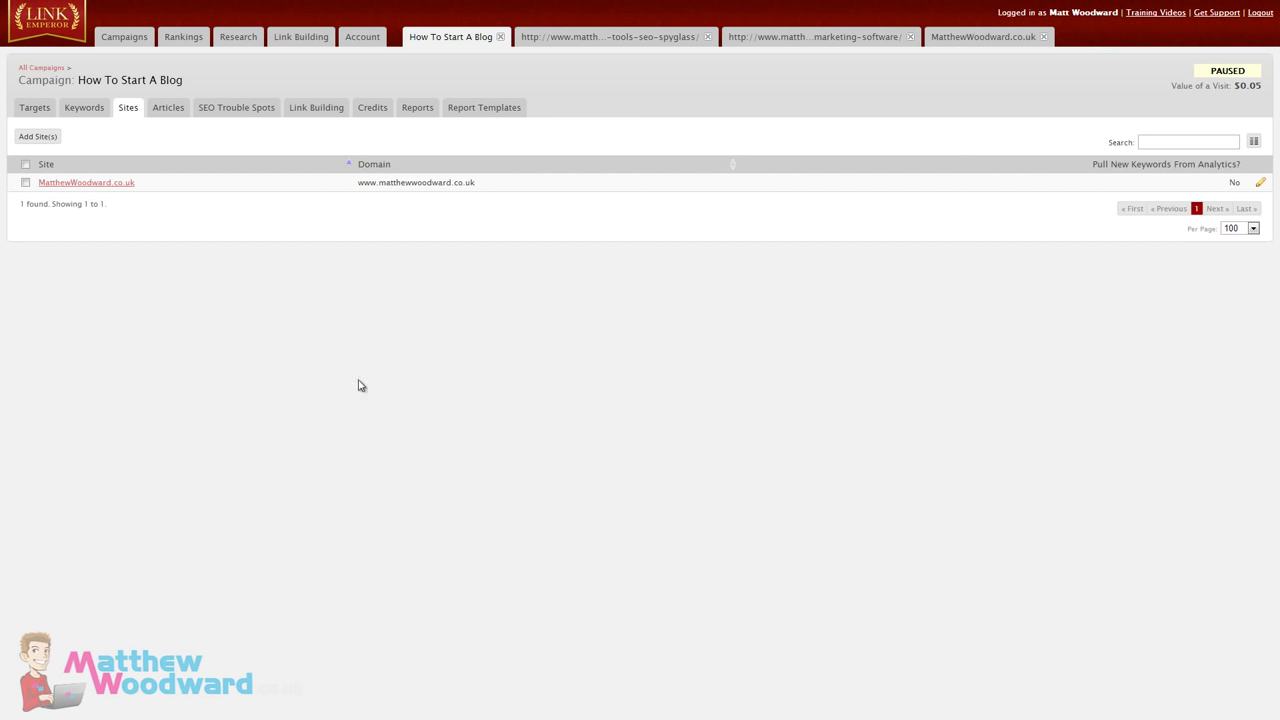
Start a new campaign target with the how-to-start-a-blog tutorial URL pasted in
left_click(45, 117)
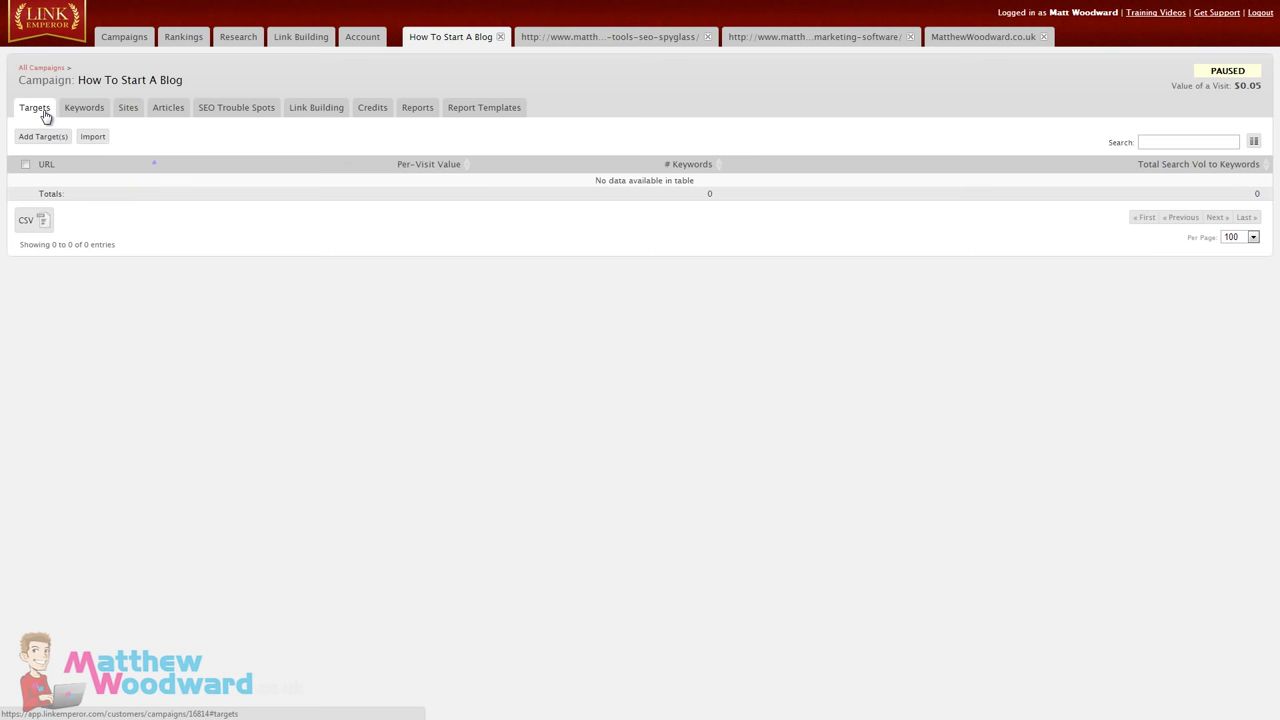
left_click(48, 137)
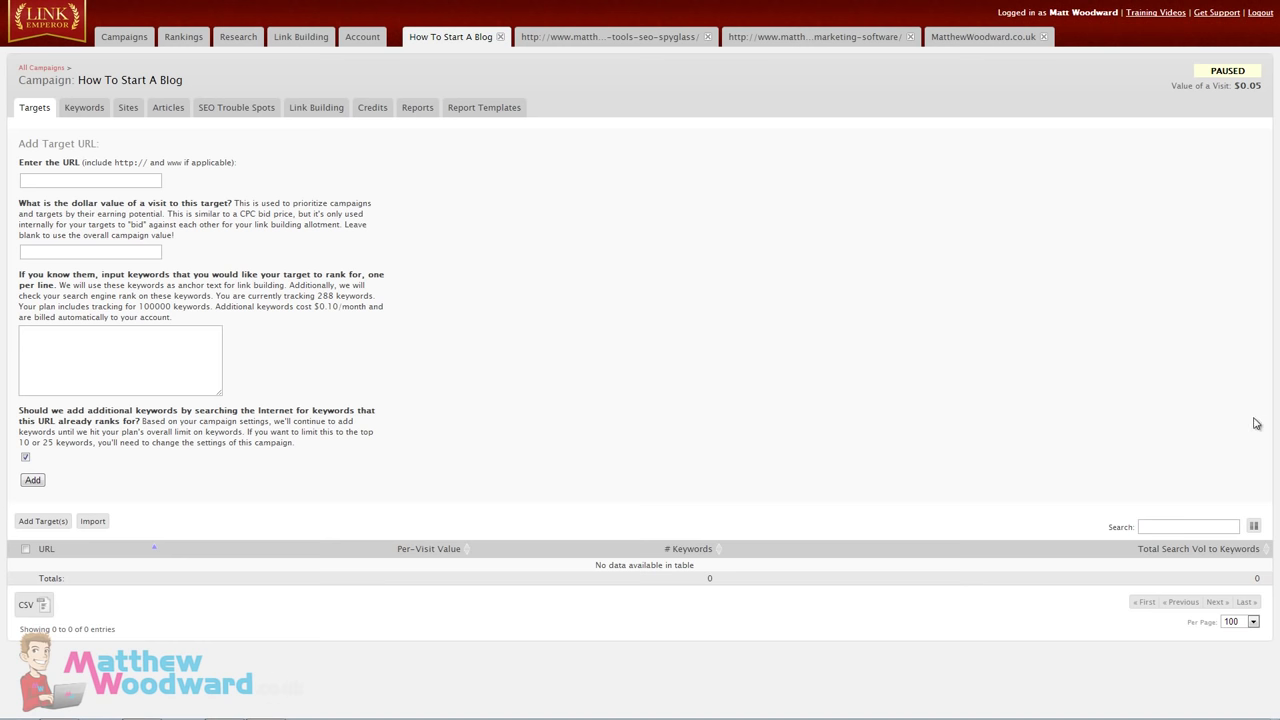
left_click(93, 180)
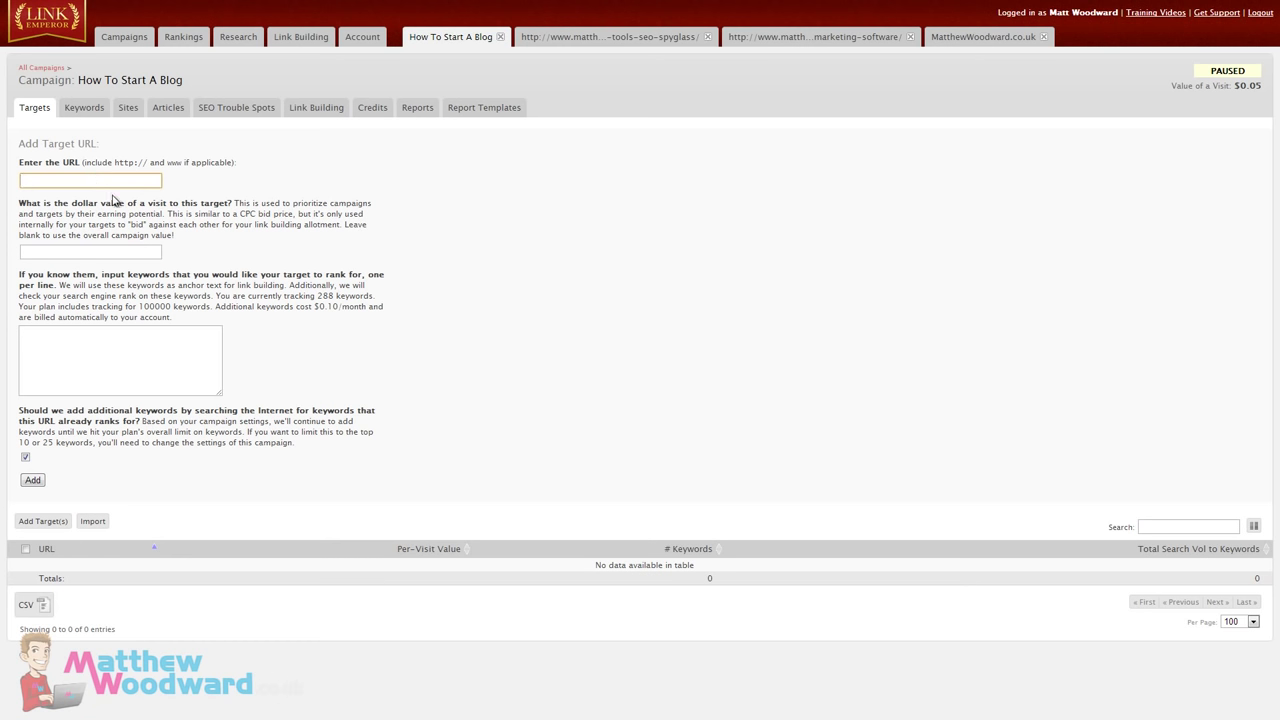
key("ctrl+v")
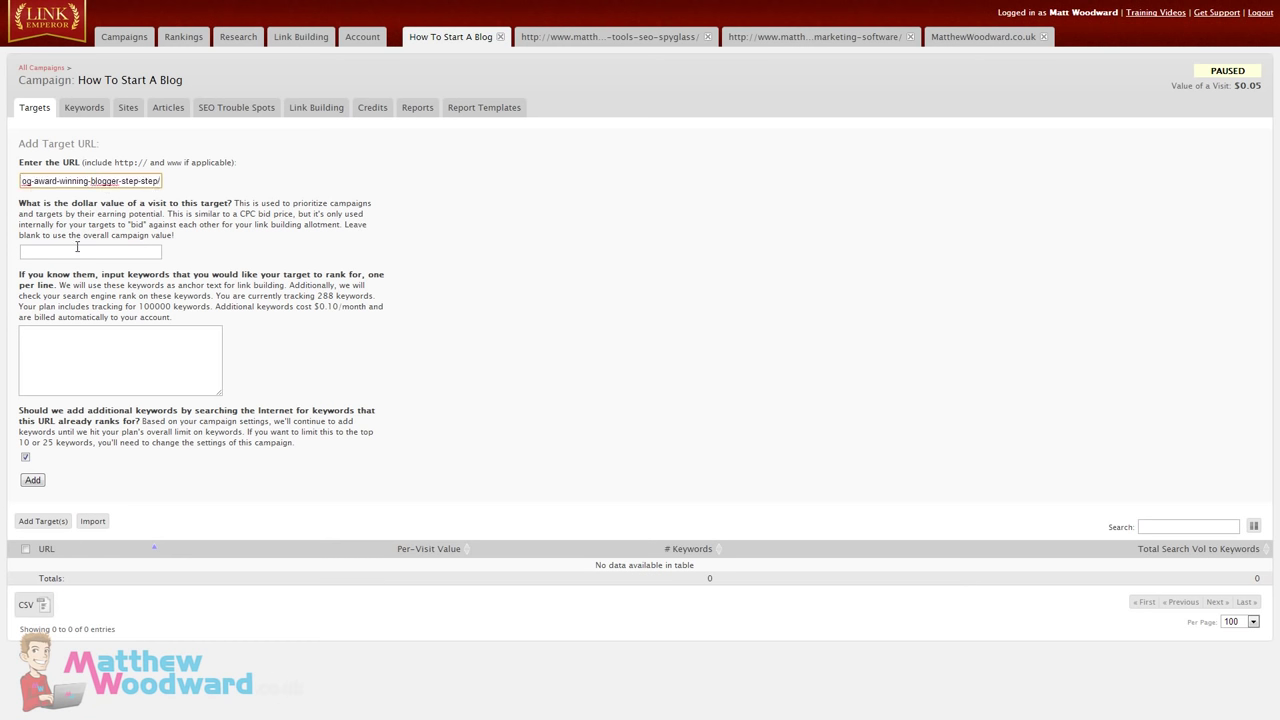
left_click(73, 250)
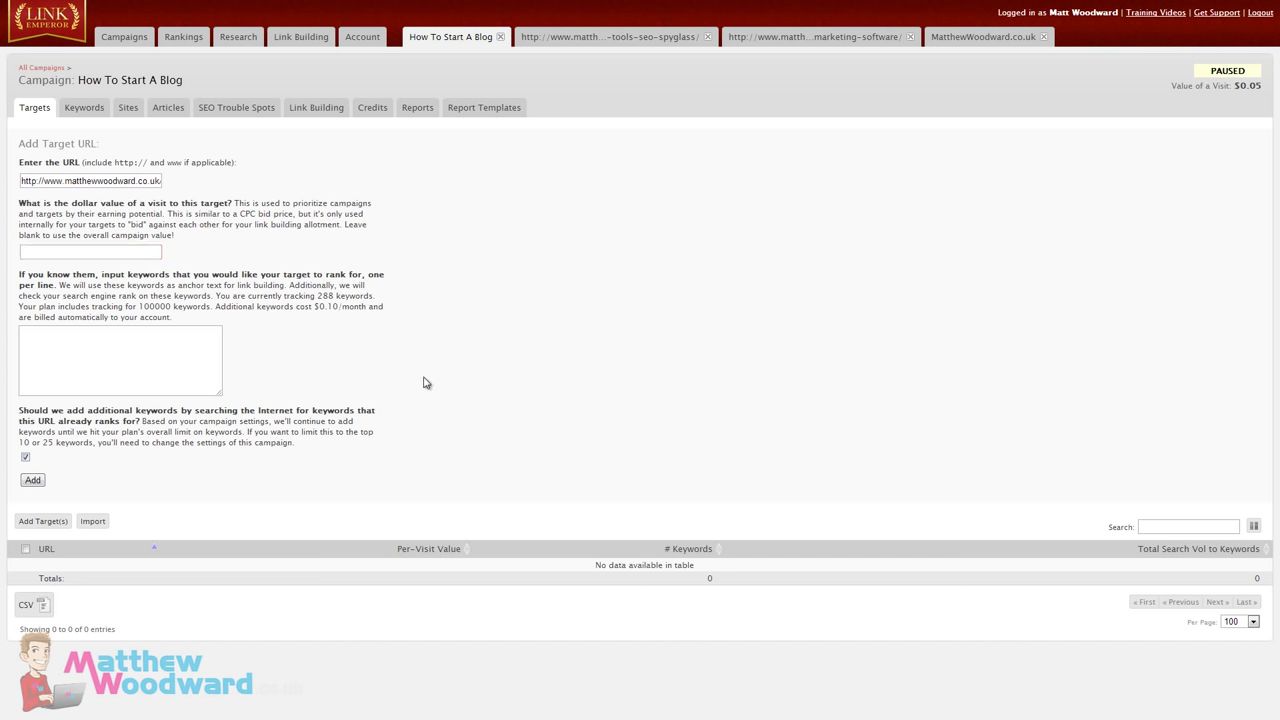
Paste the blog and website keyword list into the target, removing the trailing empty line
left_click(130, 346)
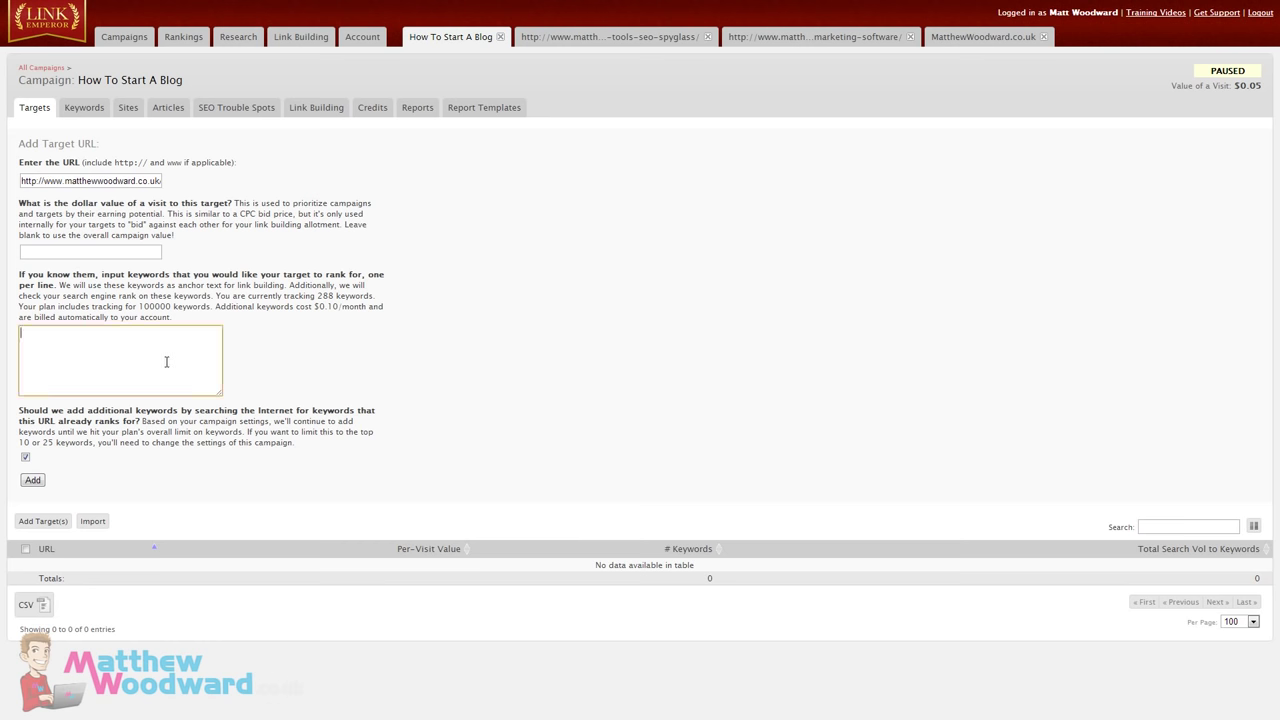
key("ctrl+v")
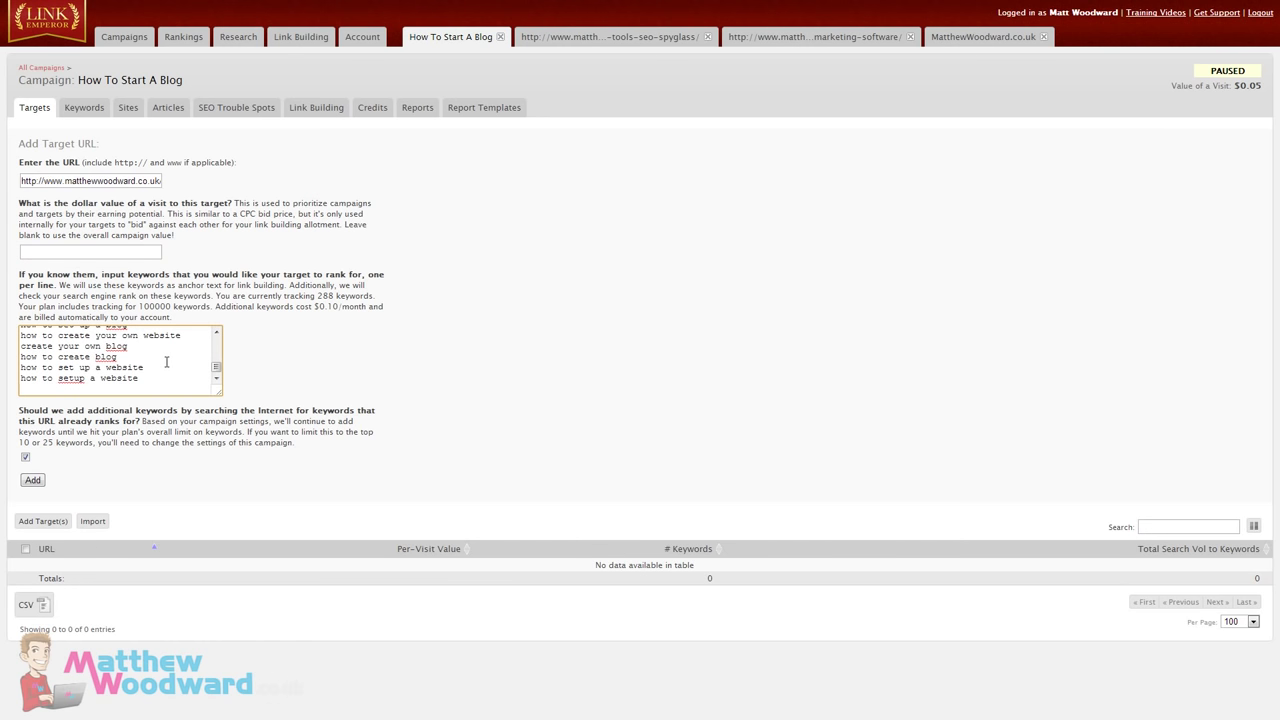
key("BackSpace")
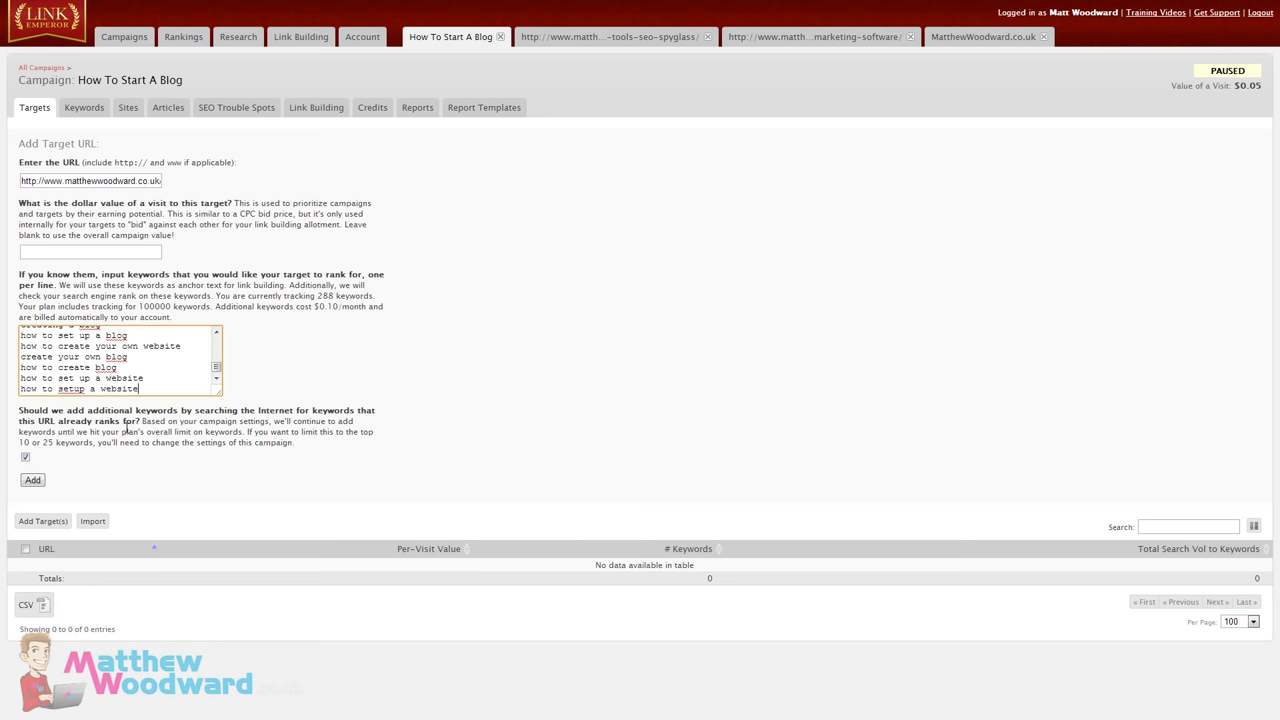
left_click_drag(216, 367, 220, 342)
scroll(218, 350, "down", 5)
Add the tutorial page target, then add the YouTube video target with its pasted keywords
left_click(34, 480)
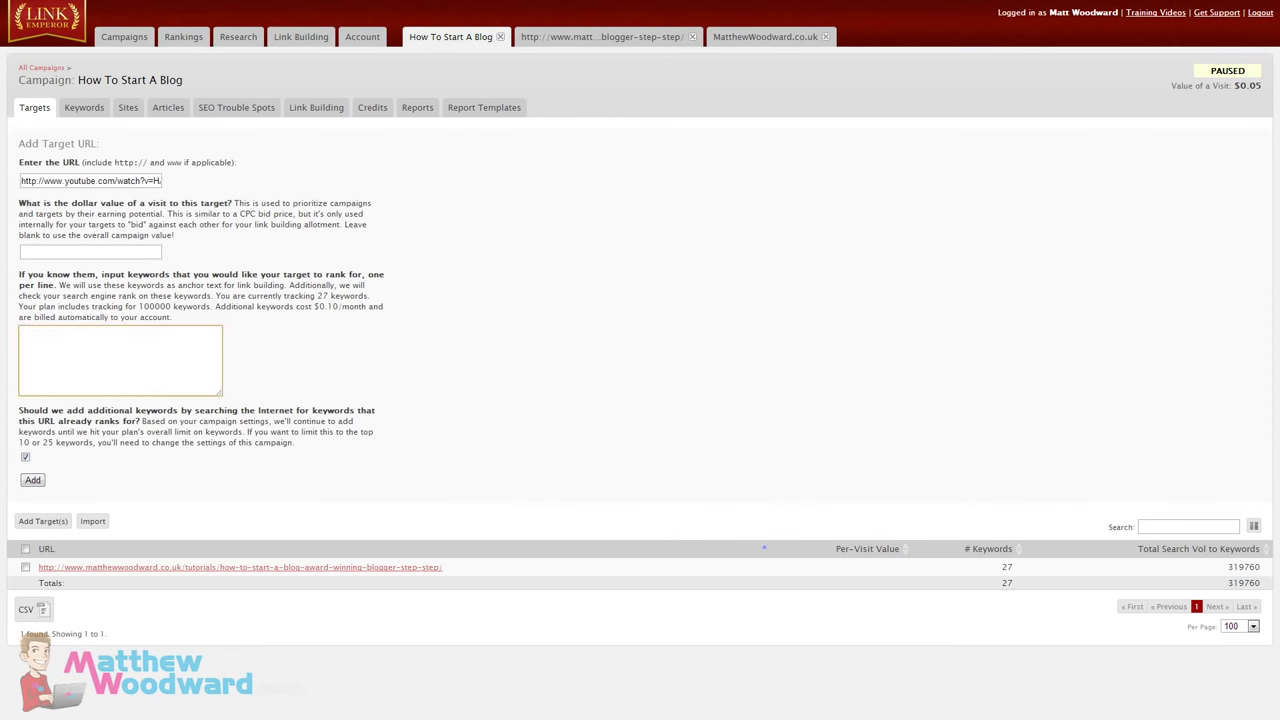
left_click(129, 357)
key("ctrl+v")
left_click(33, 481)
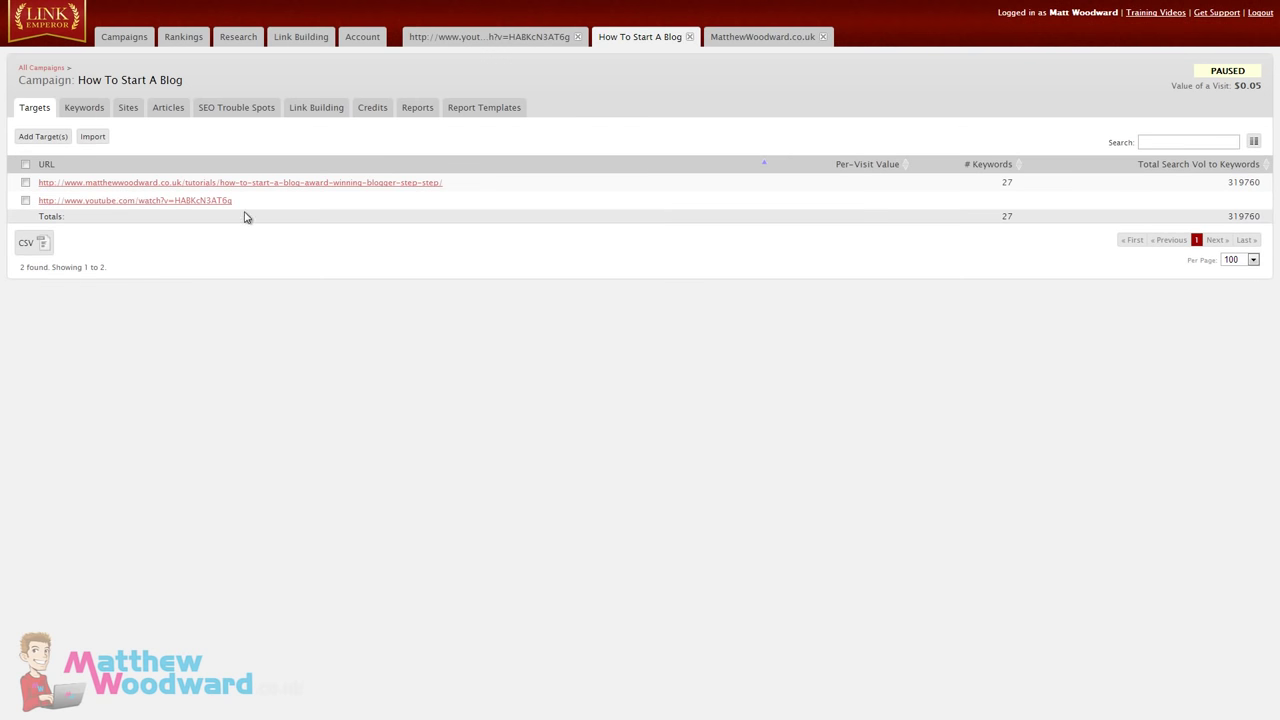
left_click(265, 184)
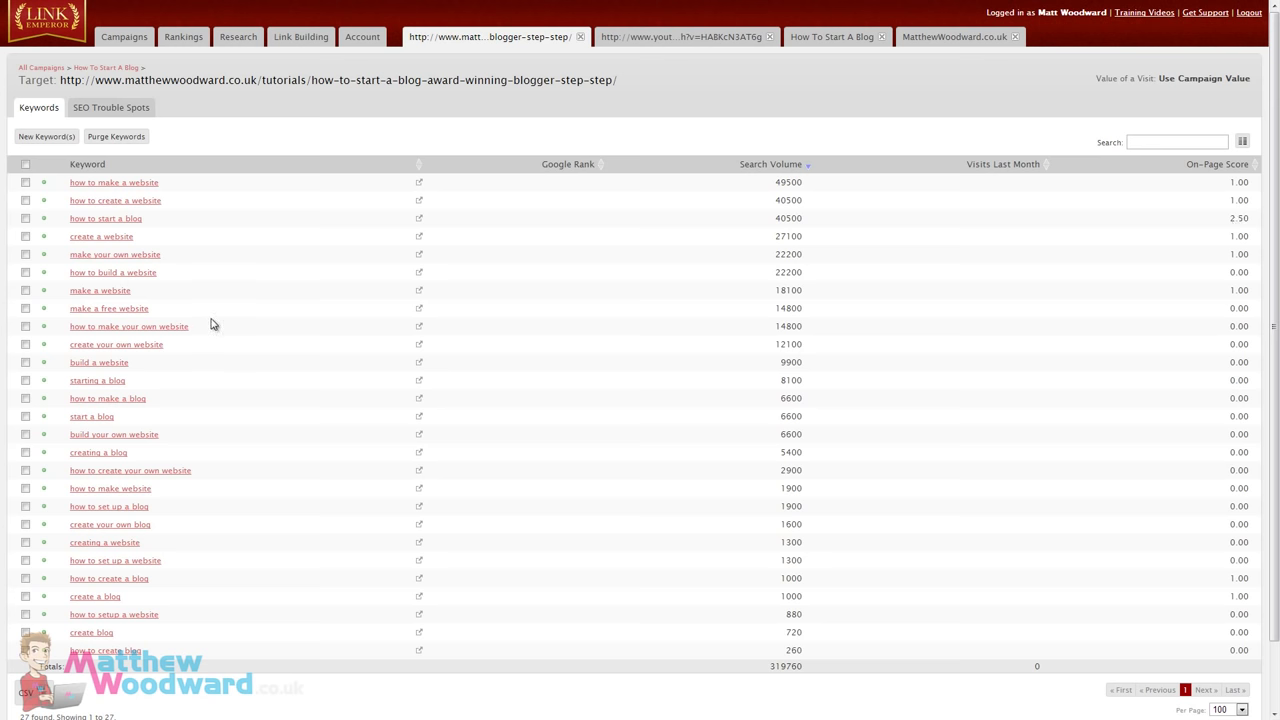
left_click_drag(1249, 310, 38, 309)
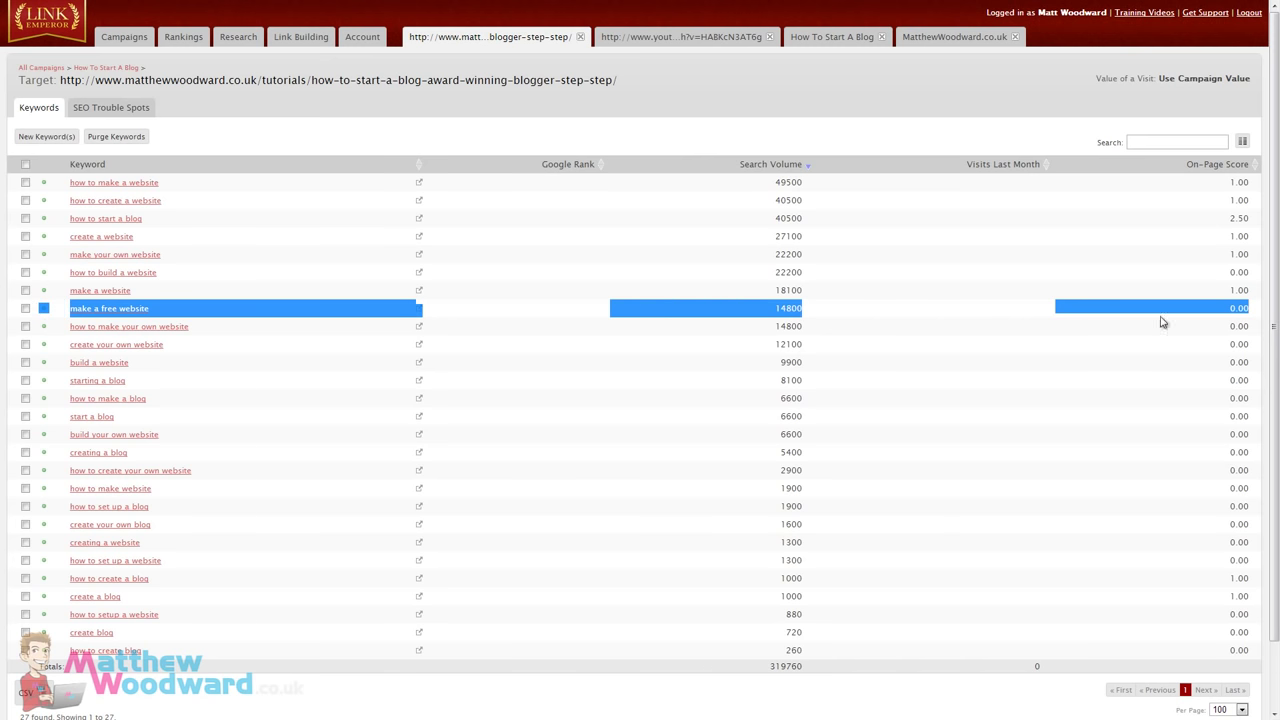
left_click(1257, 293)
left_click_drag(1230, 291, 72, 290)
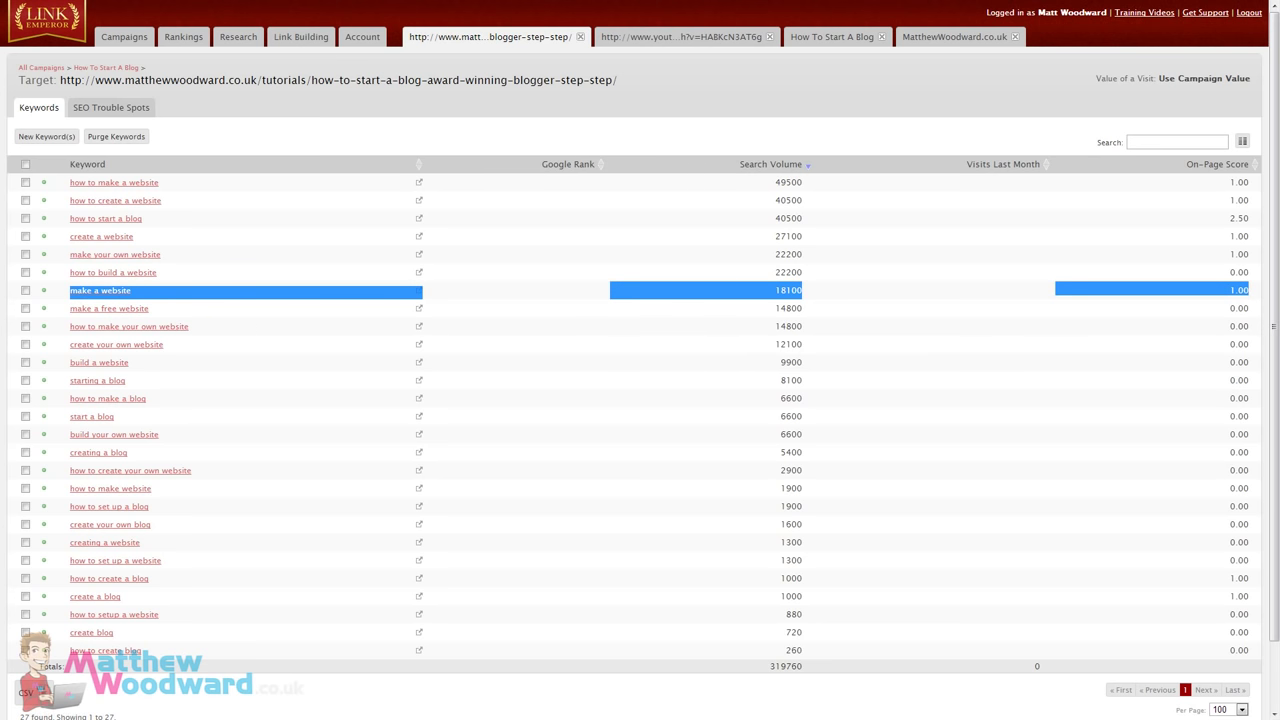
left_click_drag(1258, 218, 104, 228)
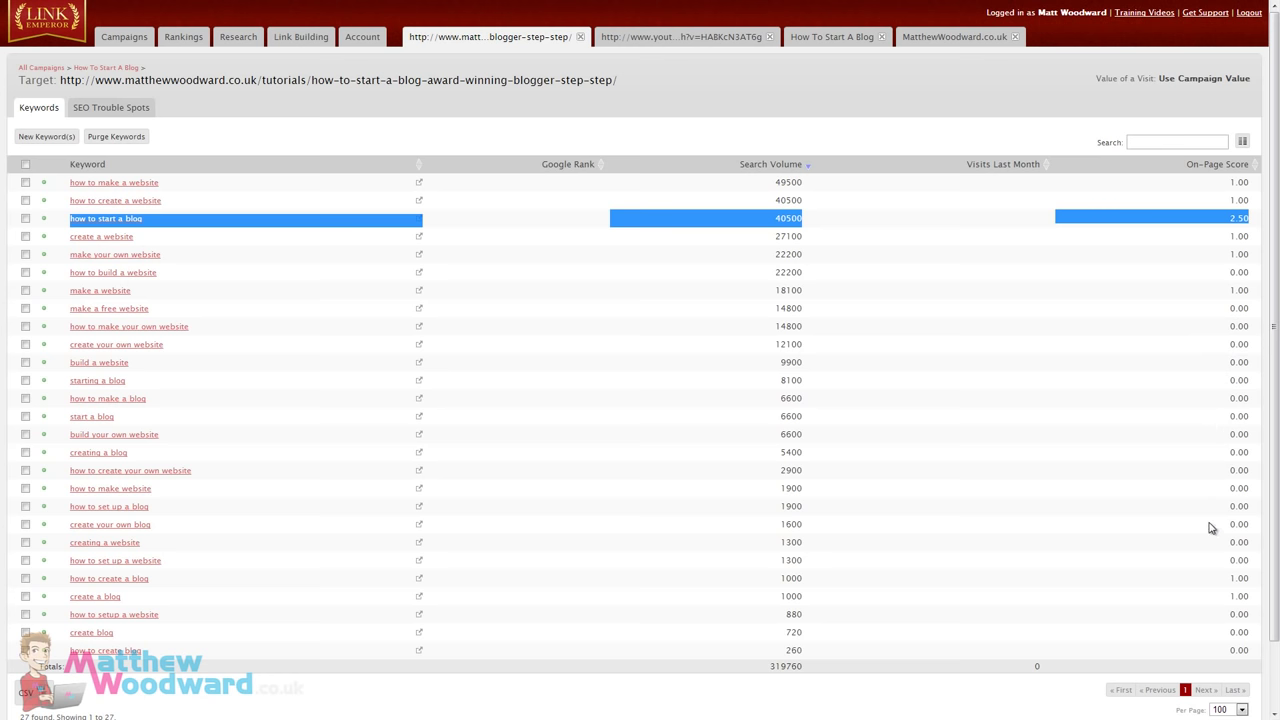
left_click(988, 460)
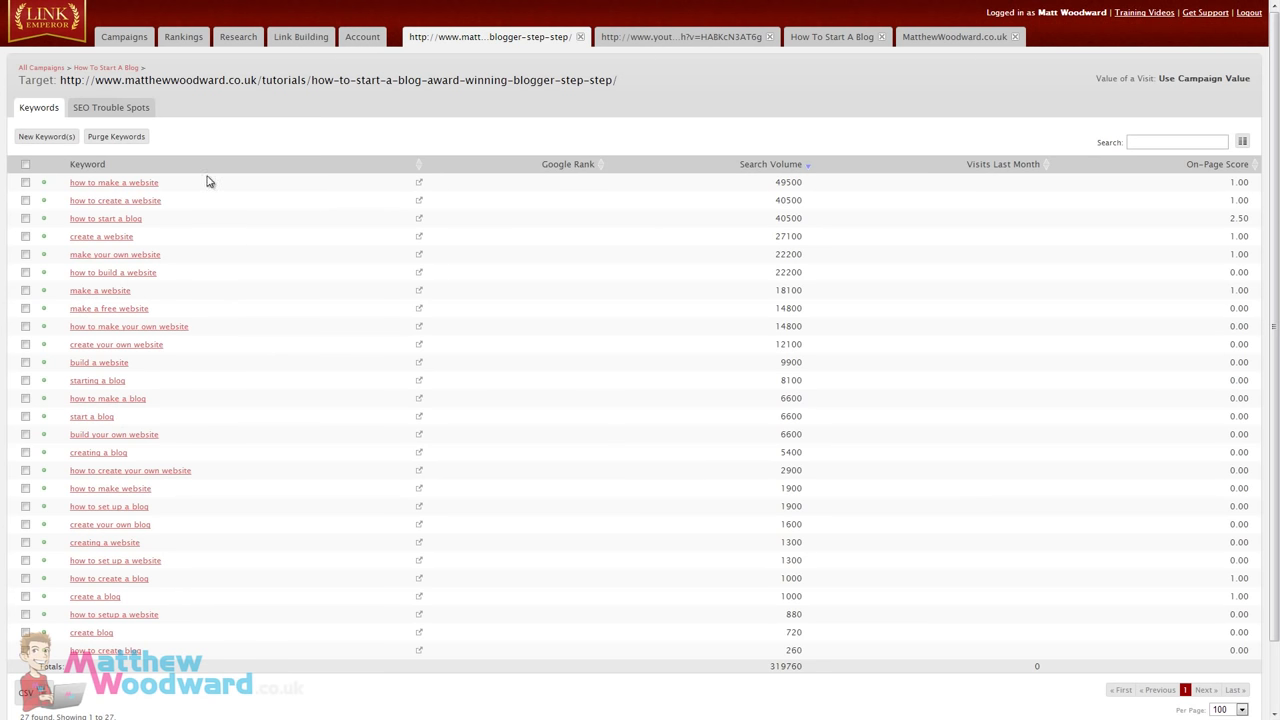
left_click(106, 109)
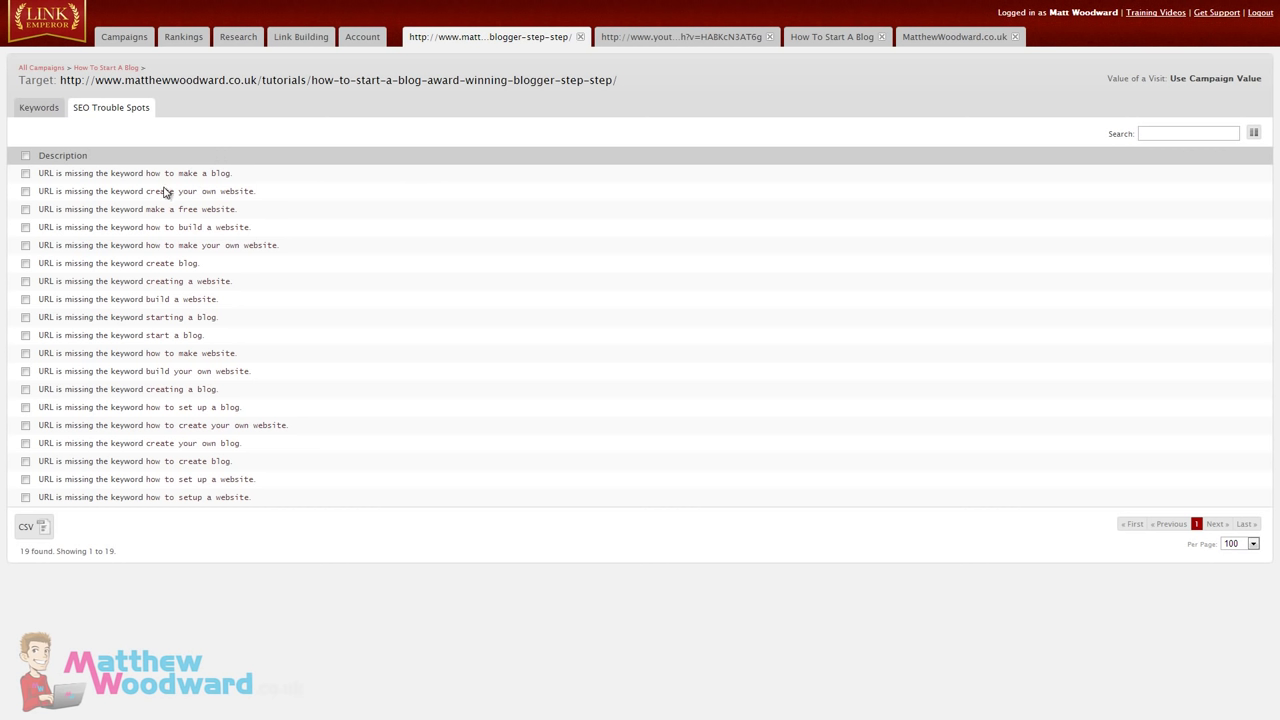
left_click(30, 108)
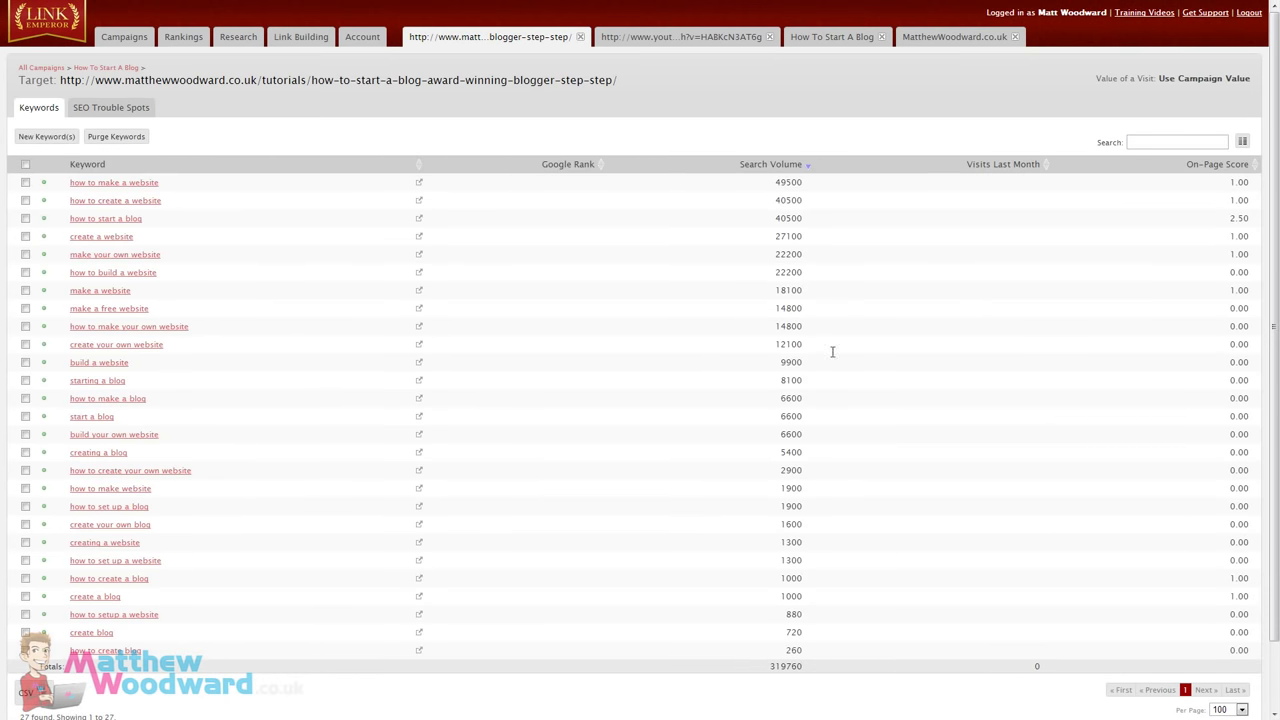
right_click(99, 344)
key("Escape")
Return to the How To Start A Blog targets and open the tutorial target's keyword page
left_click(105, 68)
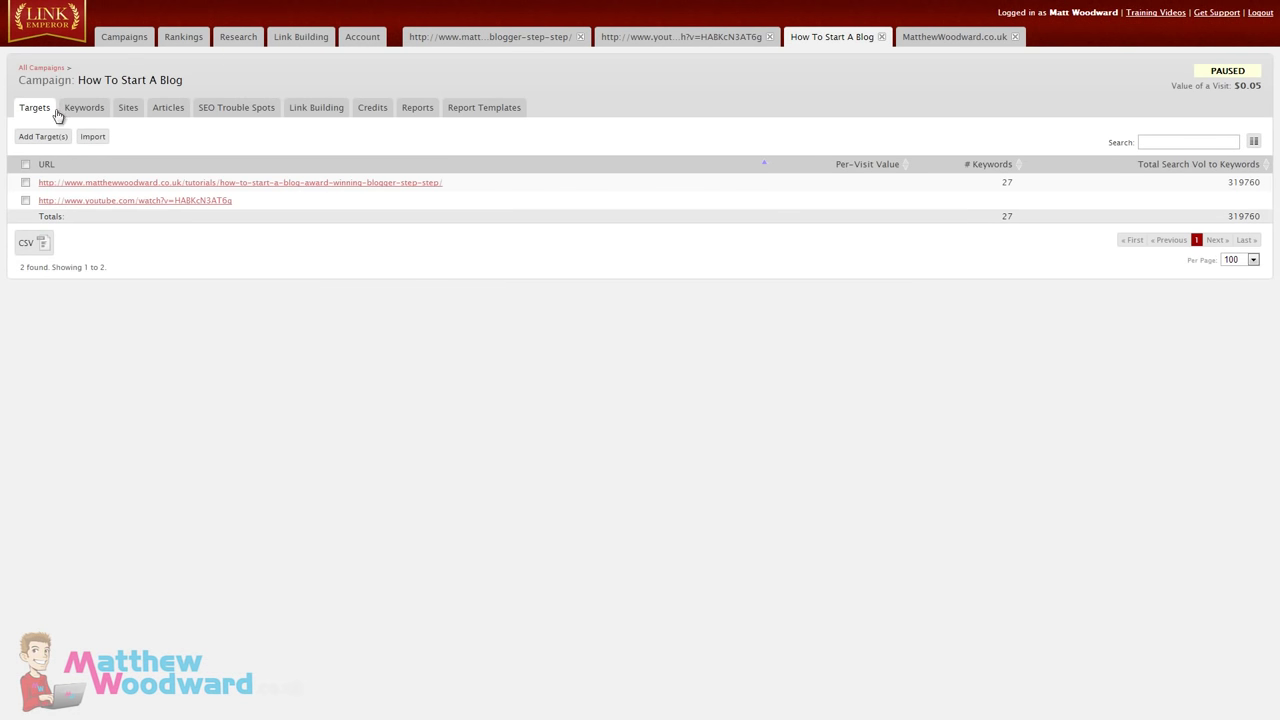
left_click(25, 182)
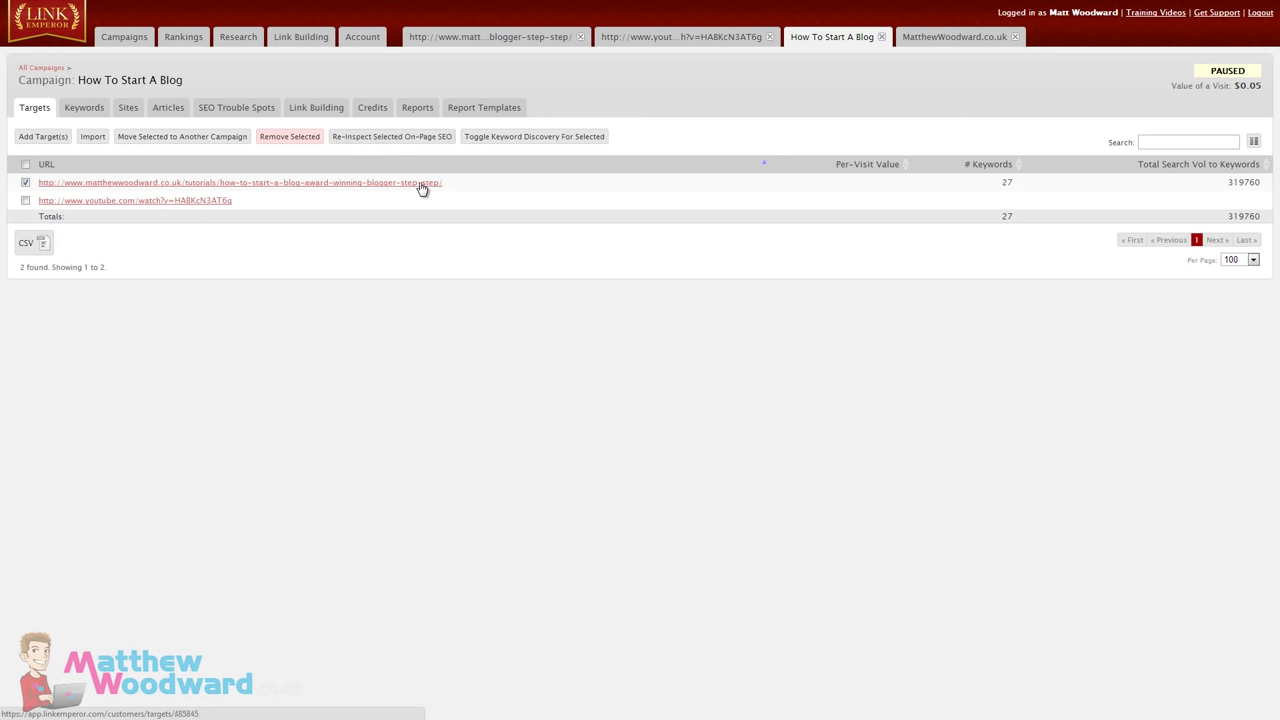
left_click(340, 183)
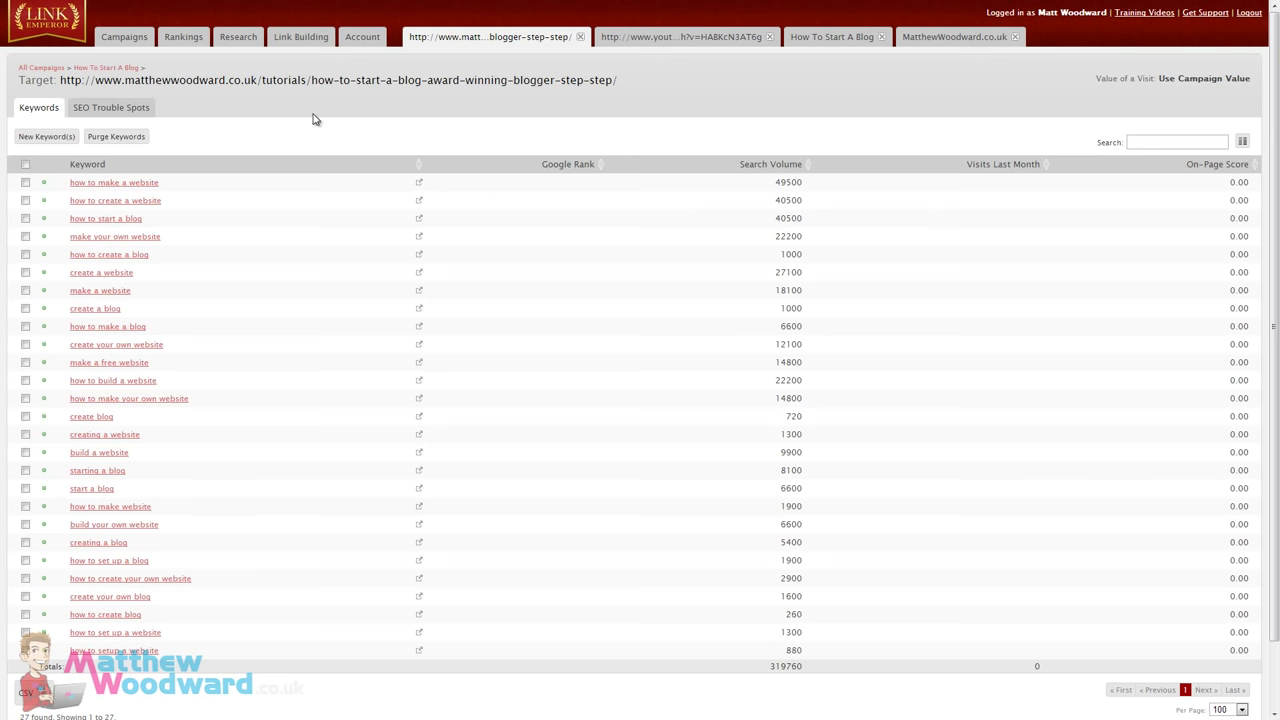
In the Research section, start a new research report named 'Make A Blog'
left_click(243, 44)
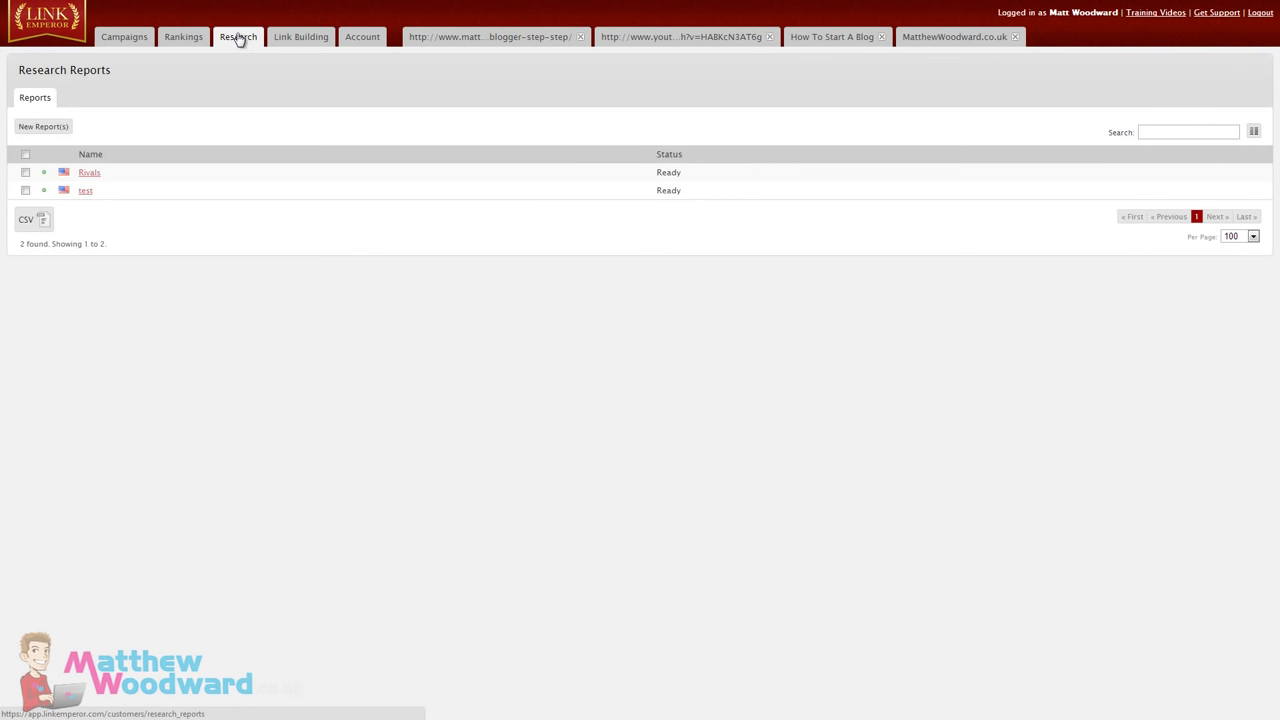
left_click(57, 128)
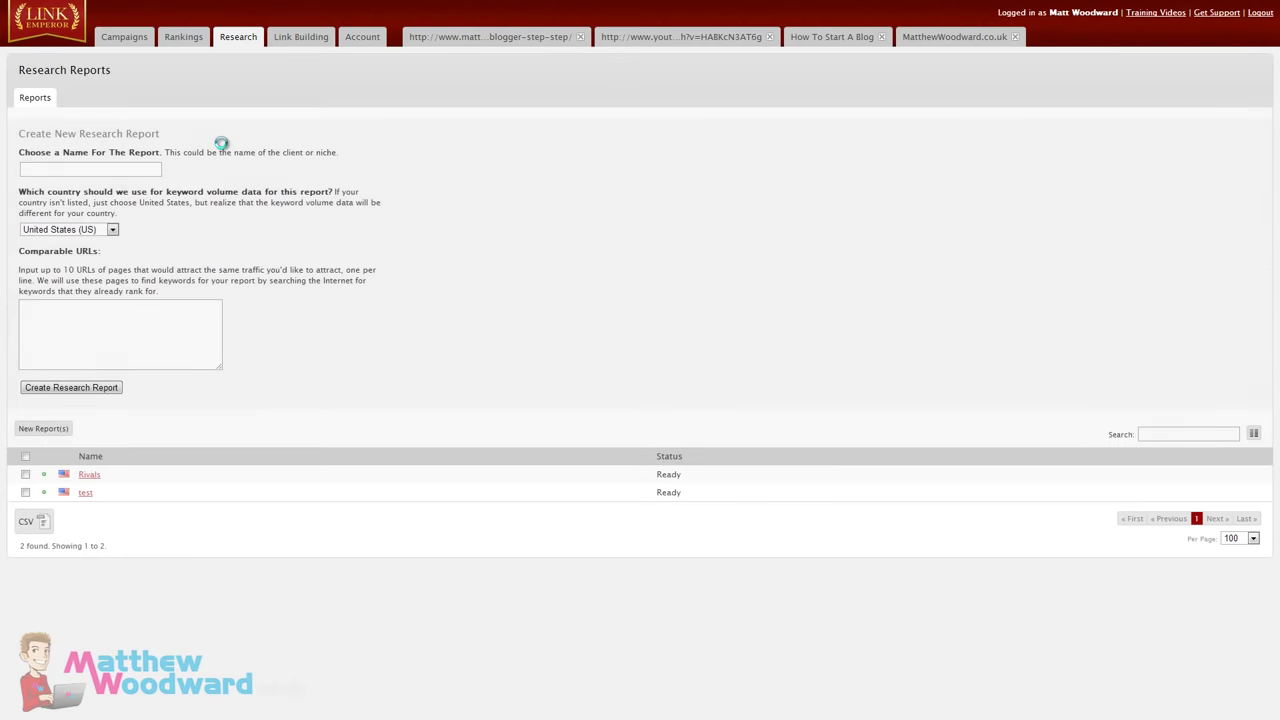
left_click(124, 168)
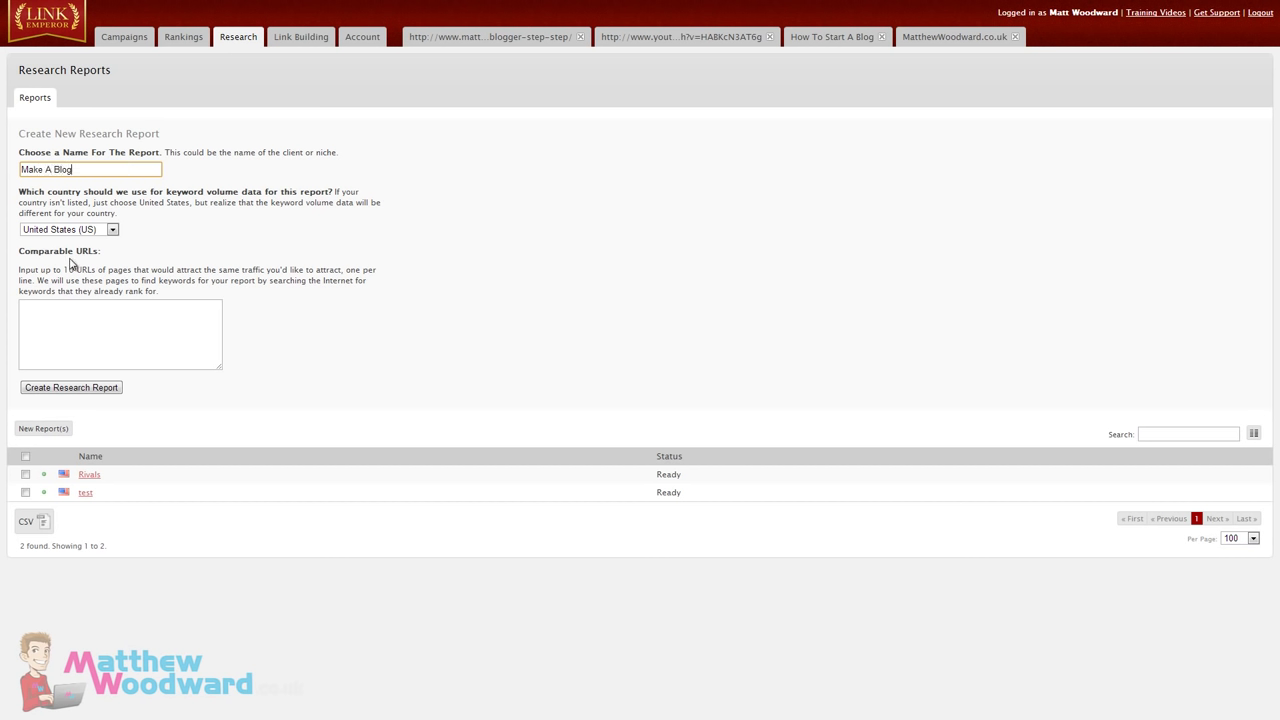
left_click(146, 268)
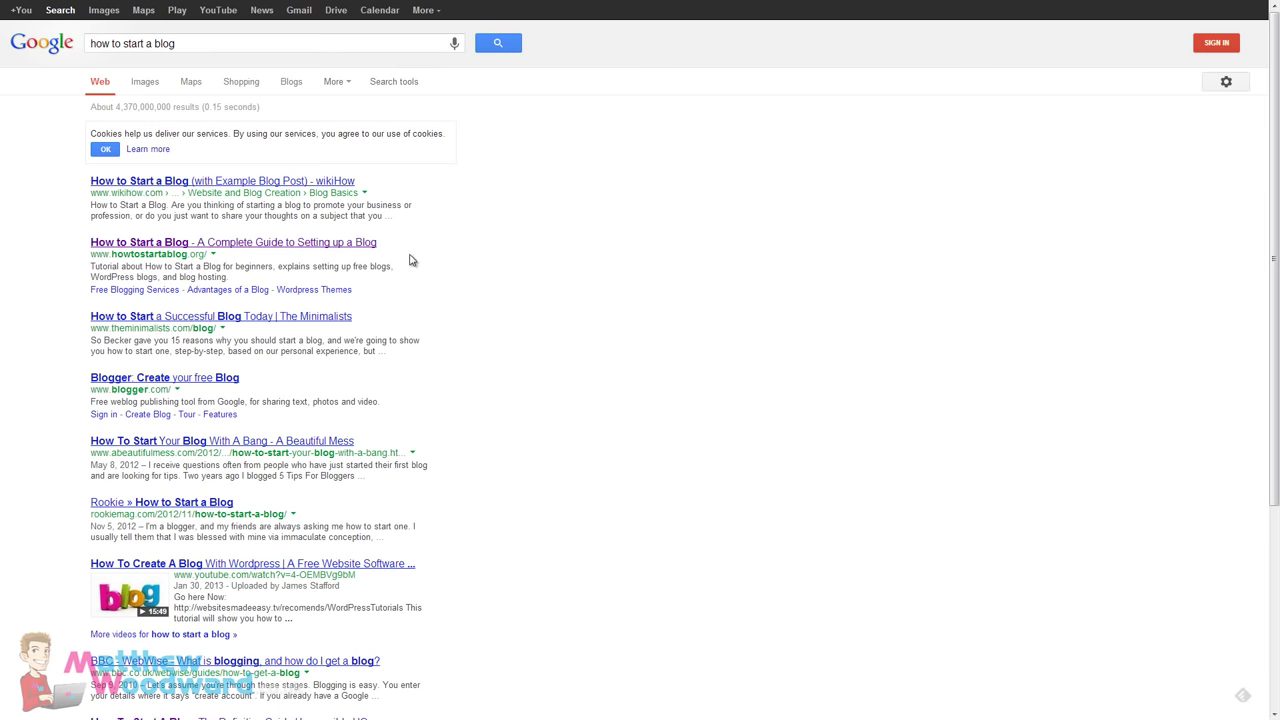
Scroll the Google results for 'how to start a blog' to find competitor pages
scroll(409, 260, "down", 1)
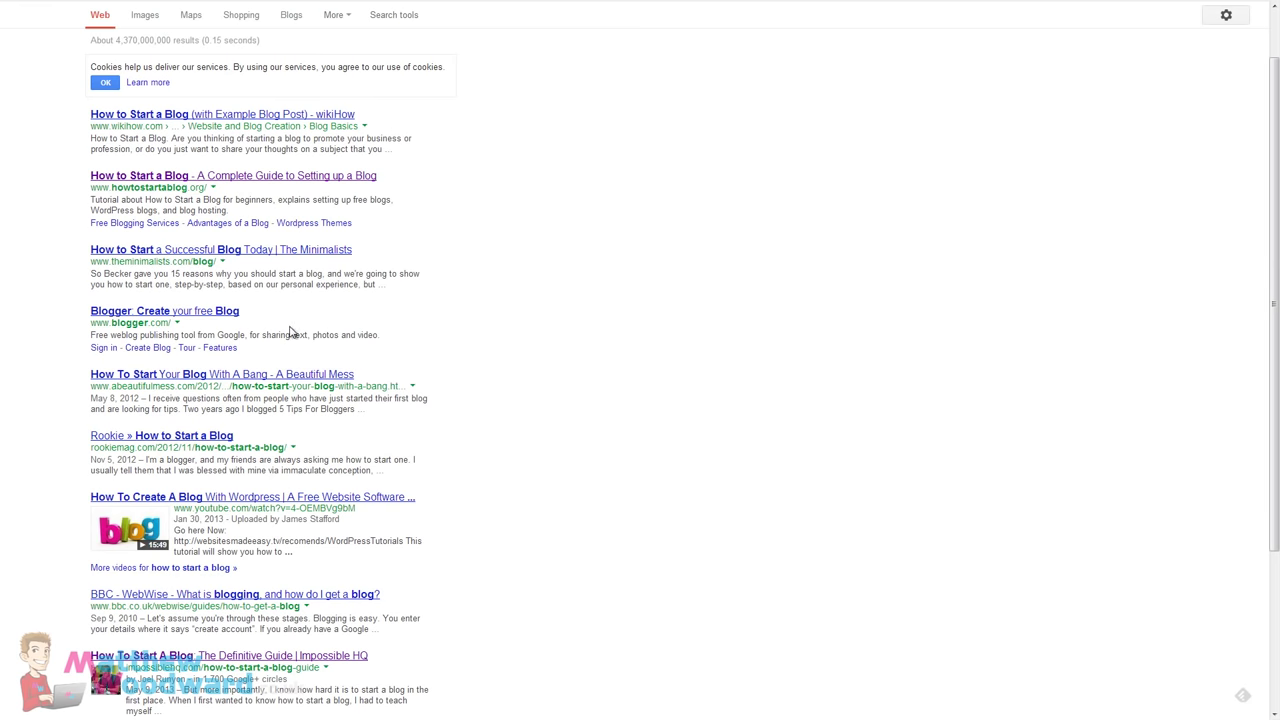
scroll(340, 352, "down", 1)
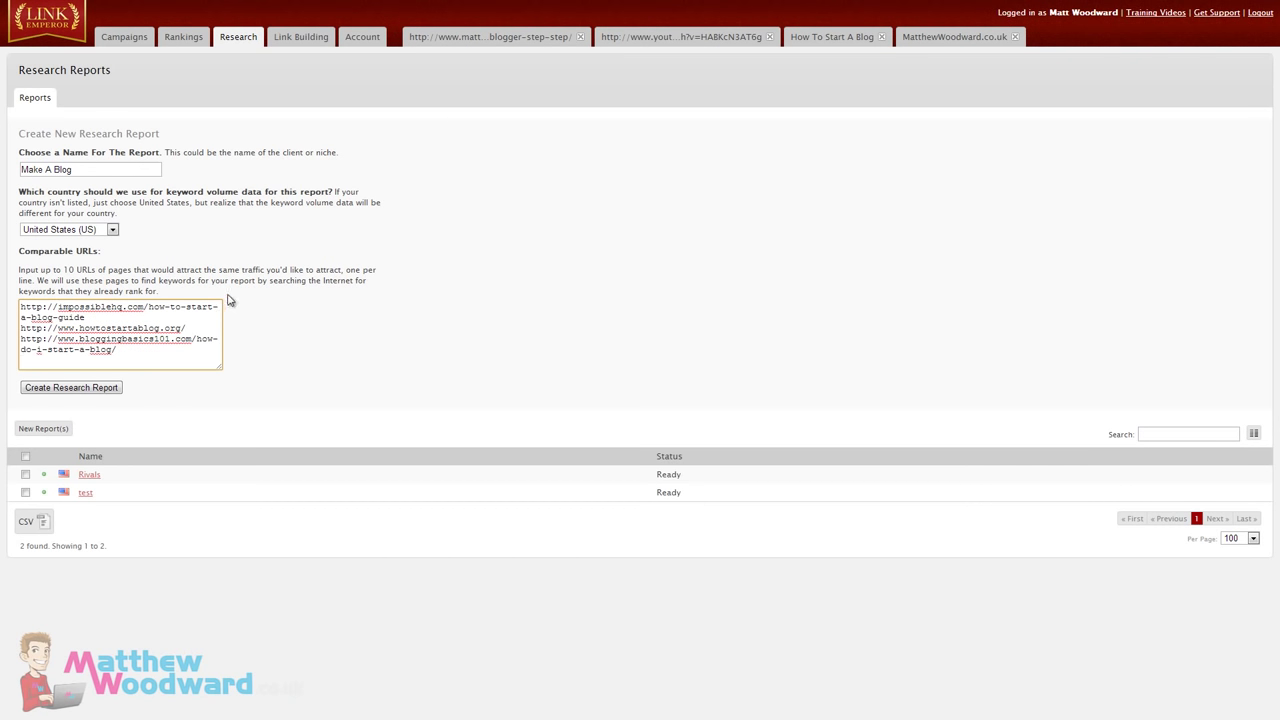
Build the Make A Blog research report and view its 18 keyword ideas
left_click(98, 391)
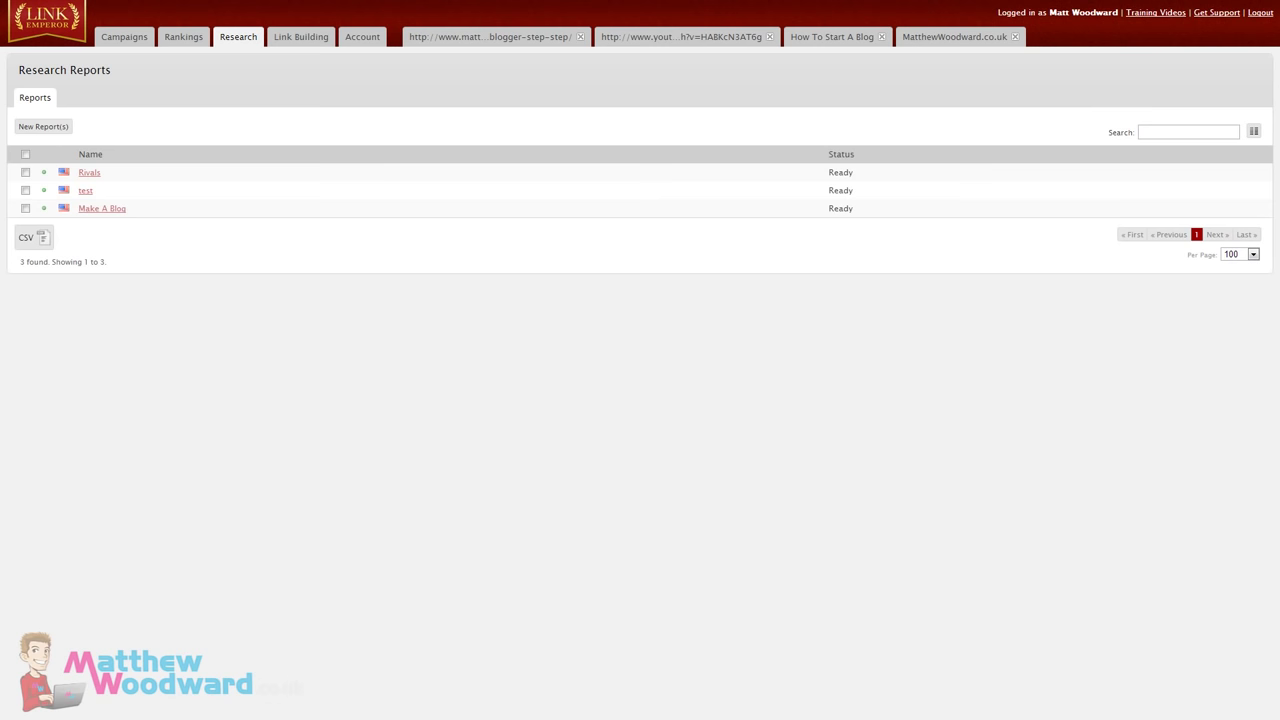
left_click(108, 208)
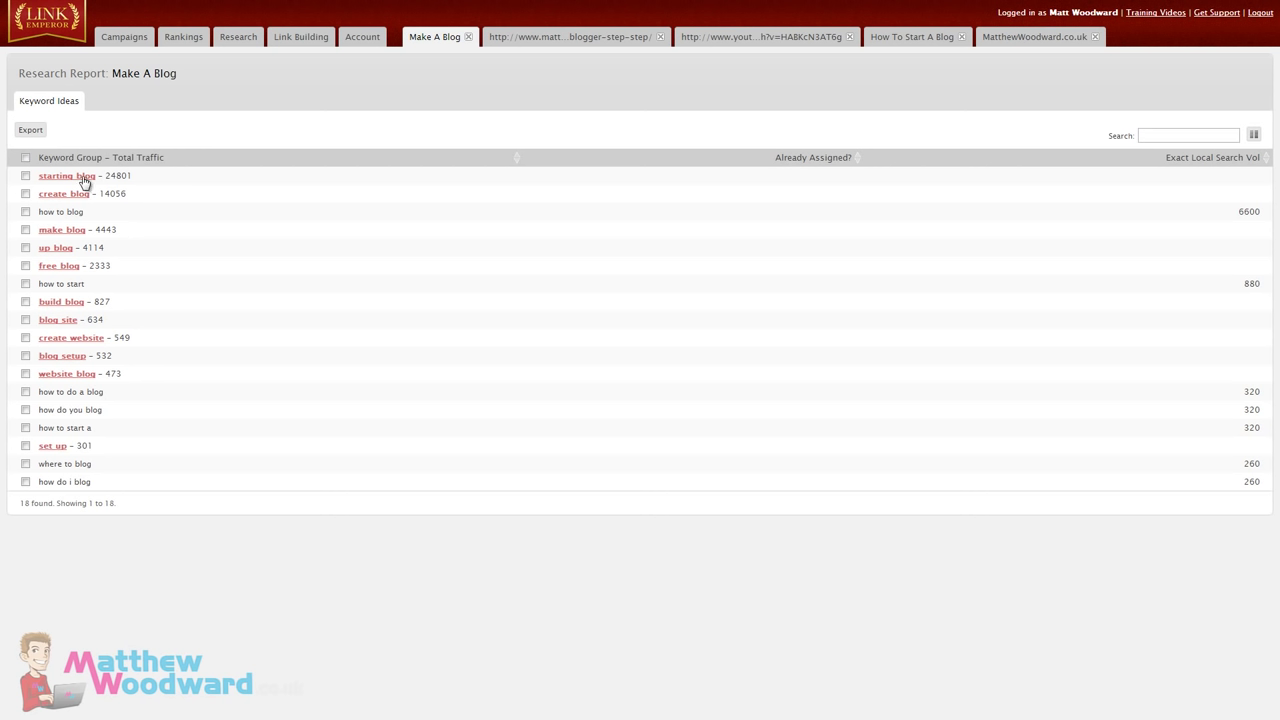
Assign 'starting a blog', 'start a blog' and 'how do i start a blog' to the YouTube target
left_click(84, 182)
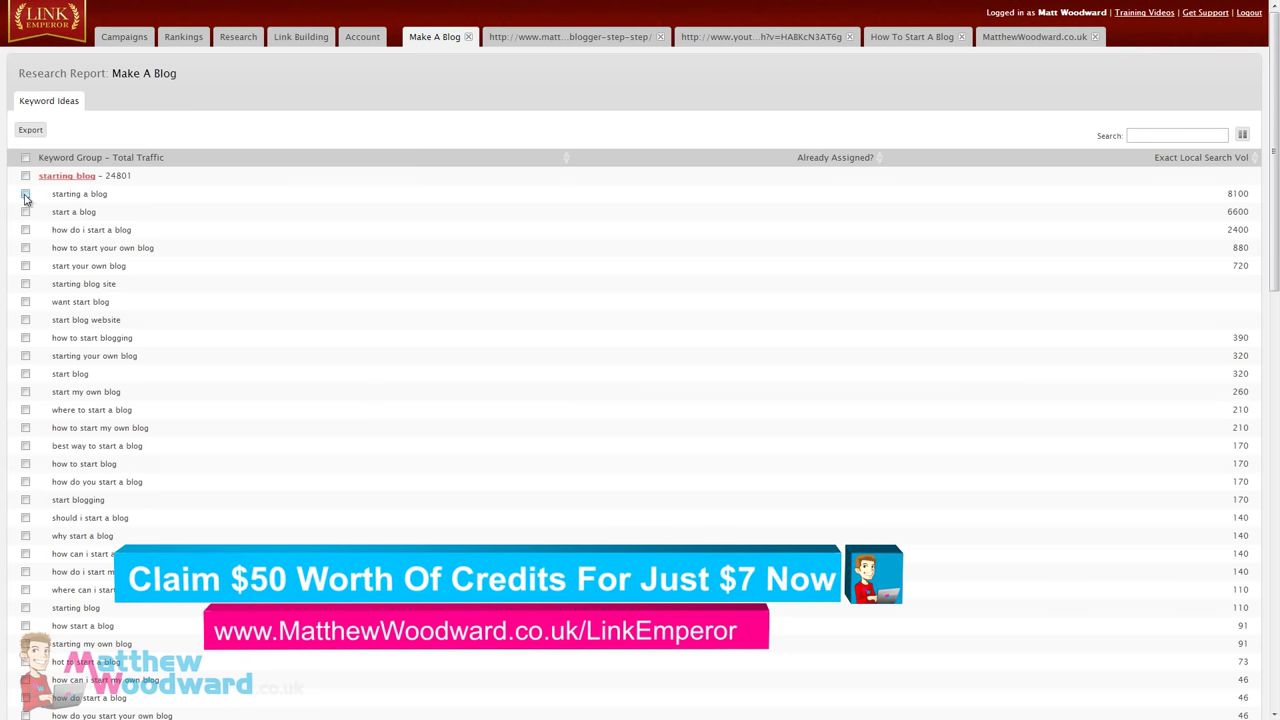
left_click(25, 195)
left_click(25, 229)
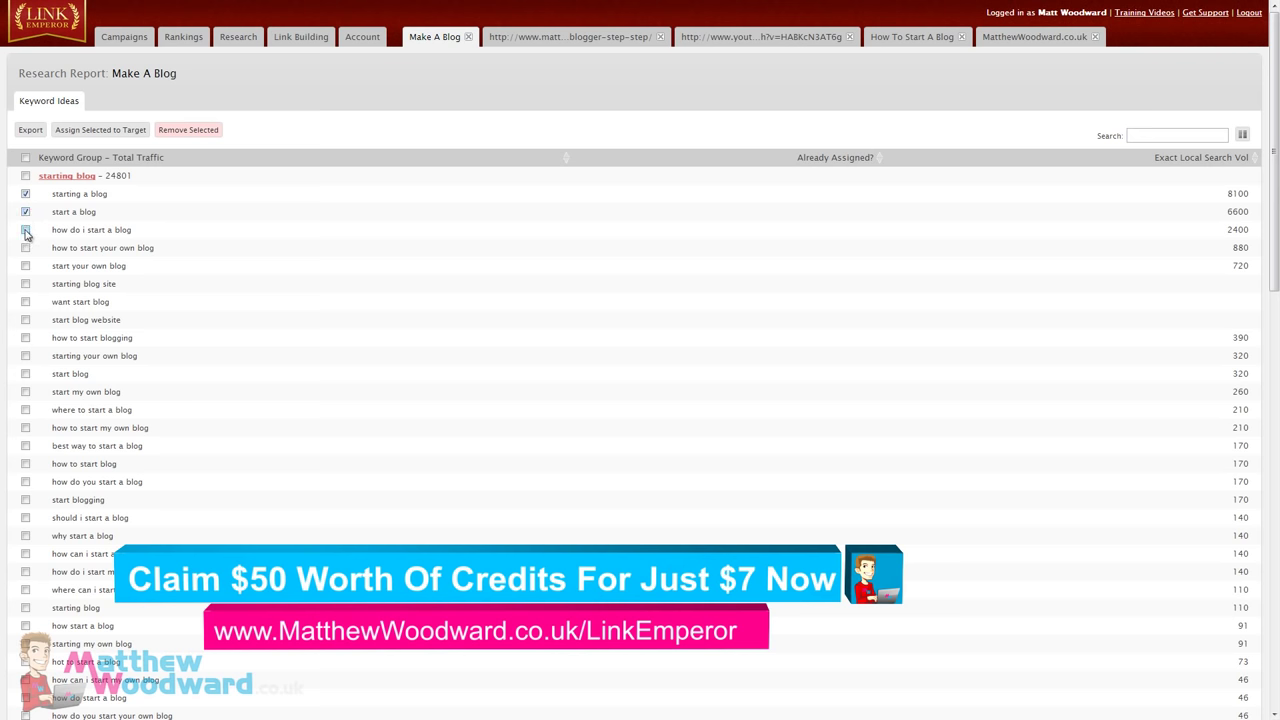
left_click(106, 131)
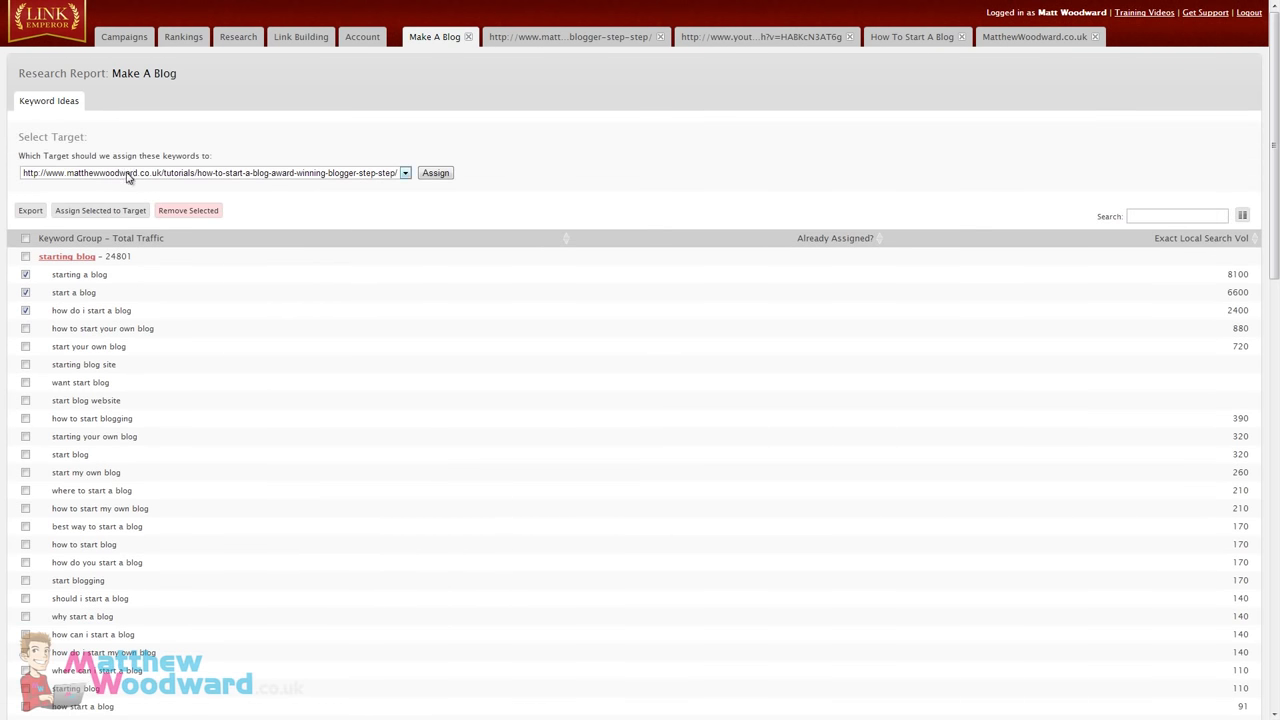
left_click(376, 179)
left_click(312, 198)
left_click(437, 177)
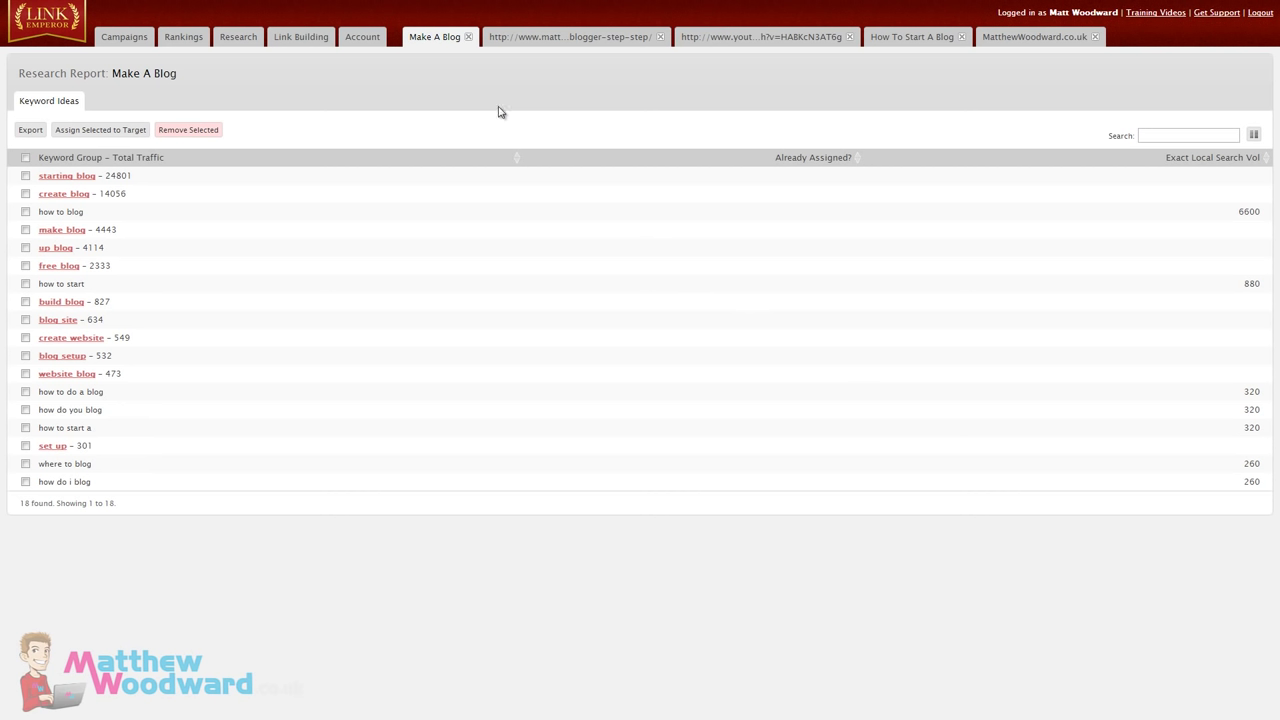
Review the How To Start A Blog campaign's targets, then view its empty Articles list
left_click(905, 37)
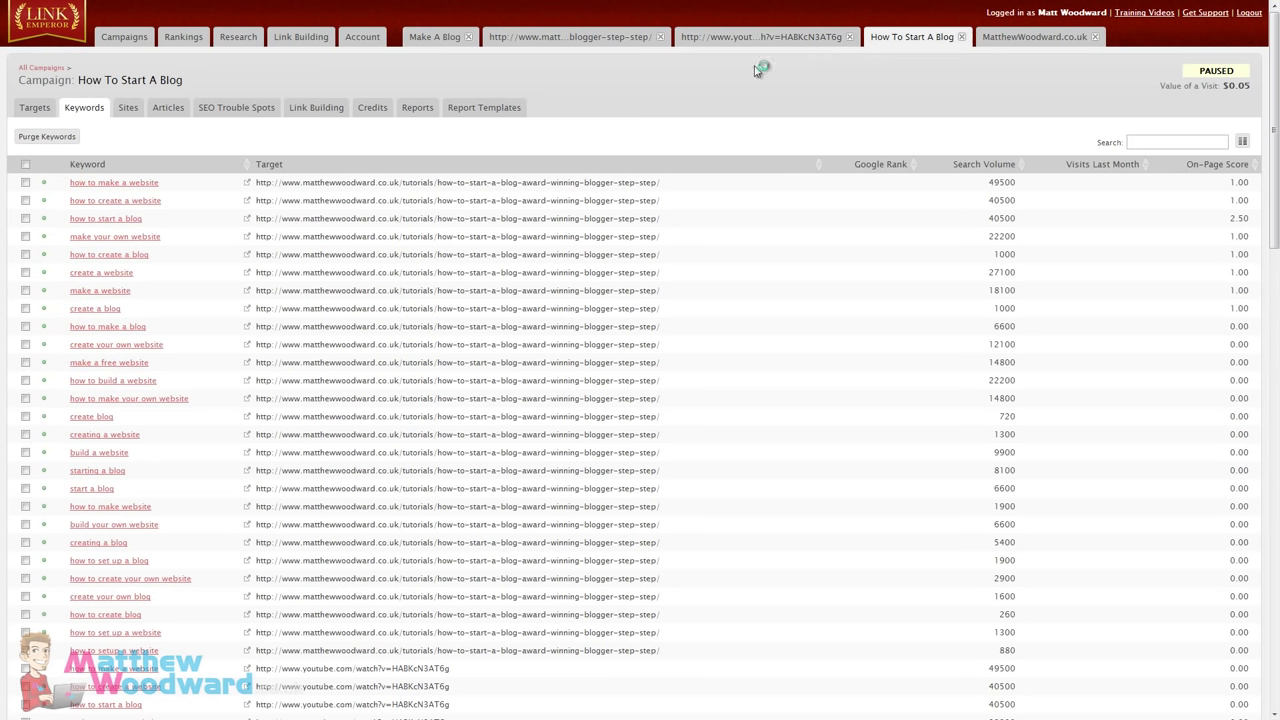
left_click(34, 107)
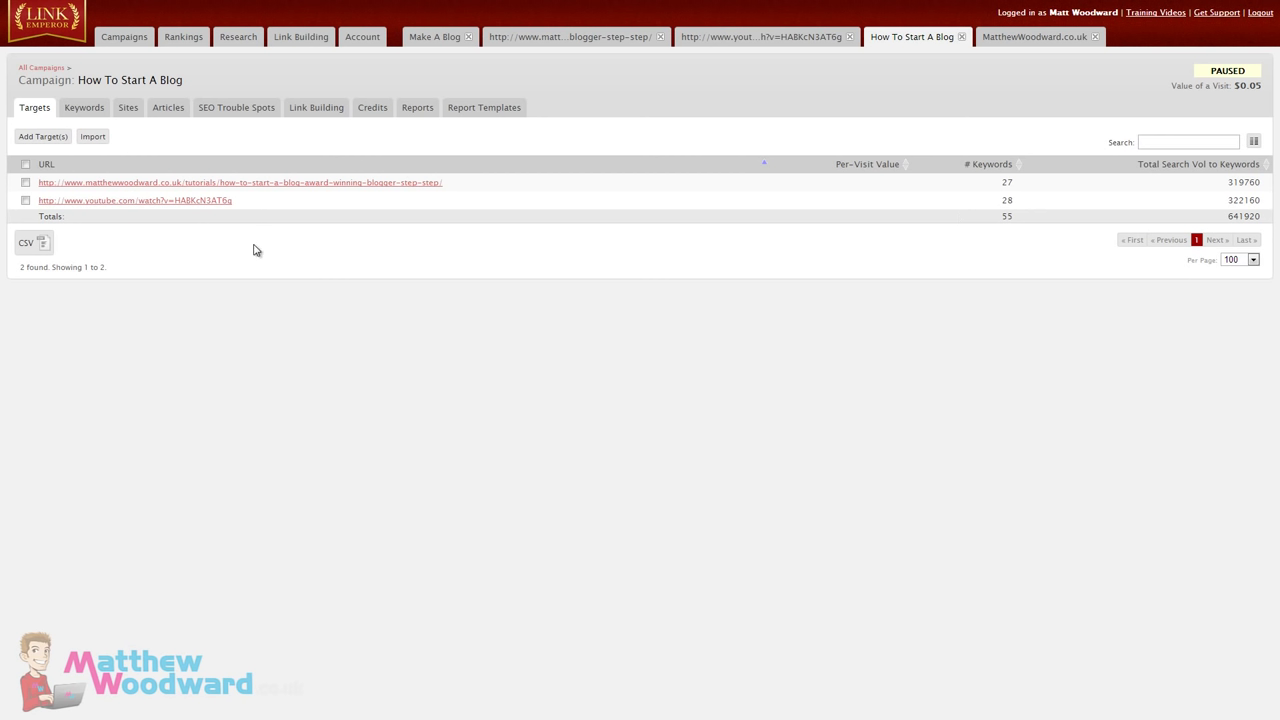
left_click(168, 108)
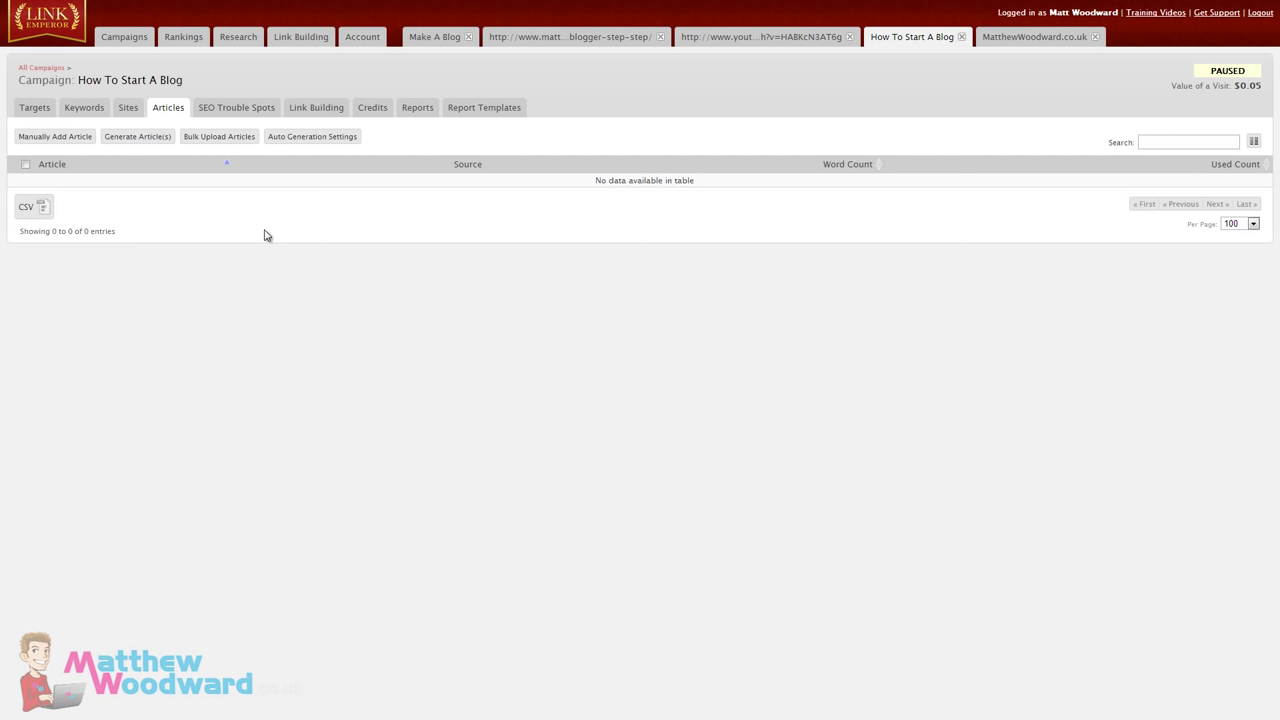
Import the PLR article 'Is A Blog Right For Your Small Business?' and open it for editing
left_click(150, 138)
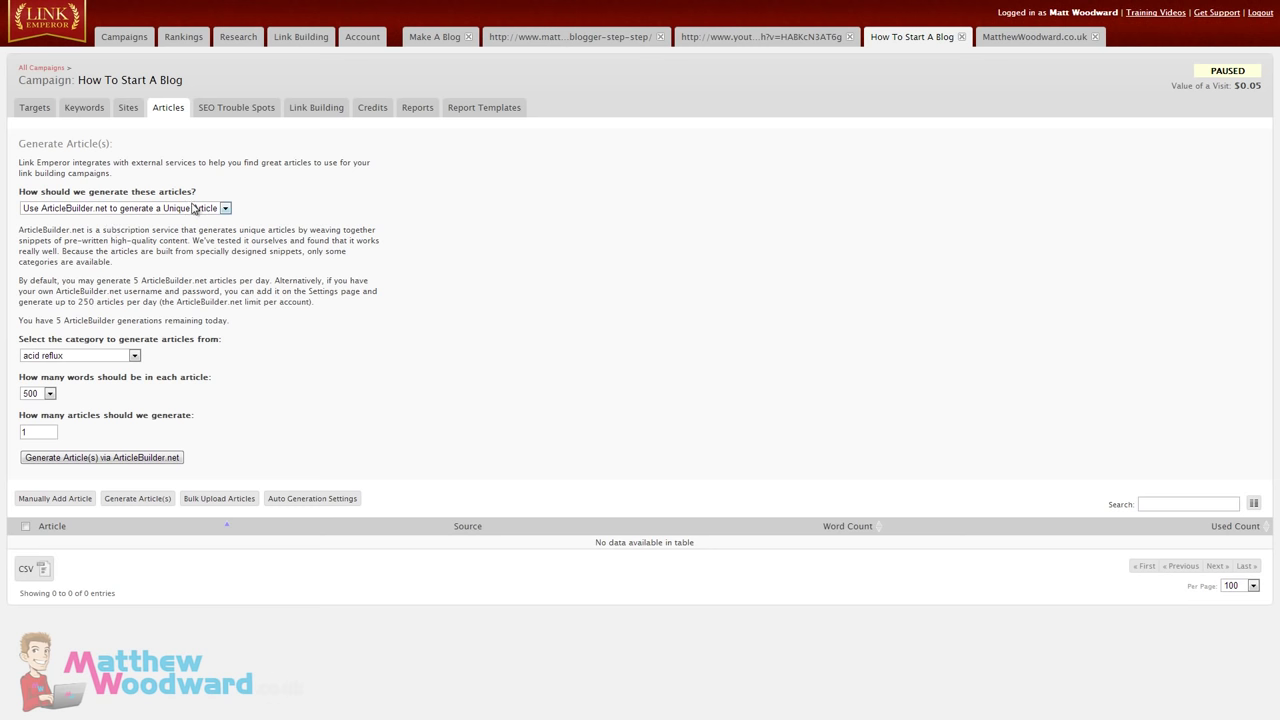
left_click(196, 208)
left_click(174, 233)
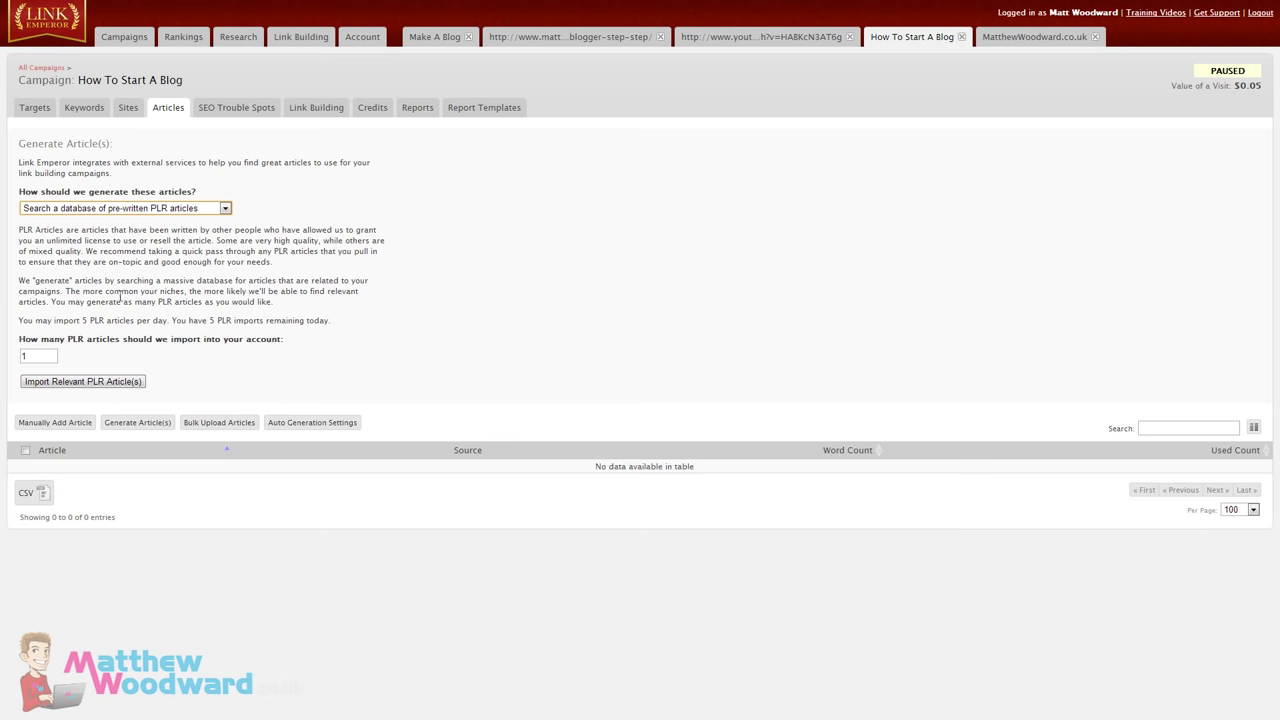
left_click(101, 384)
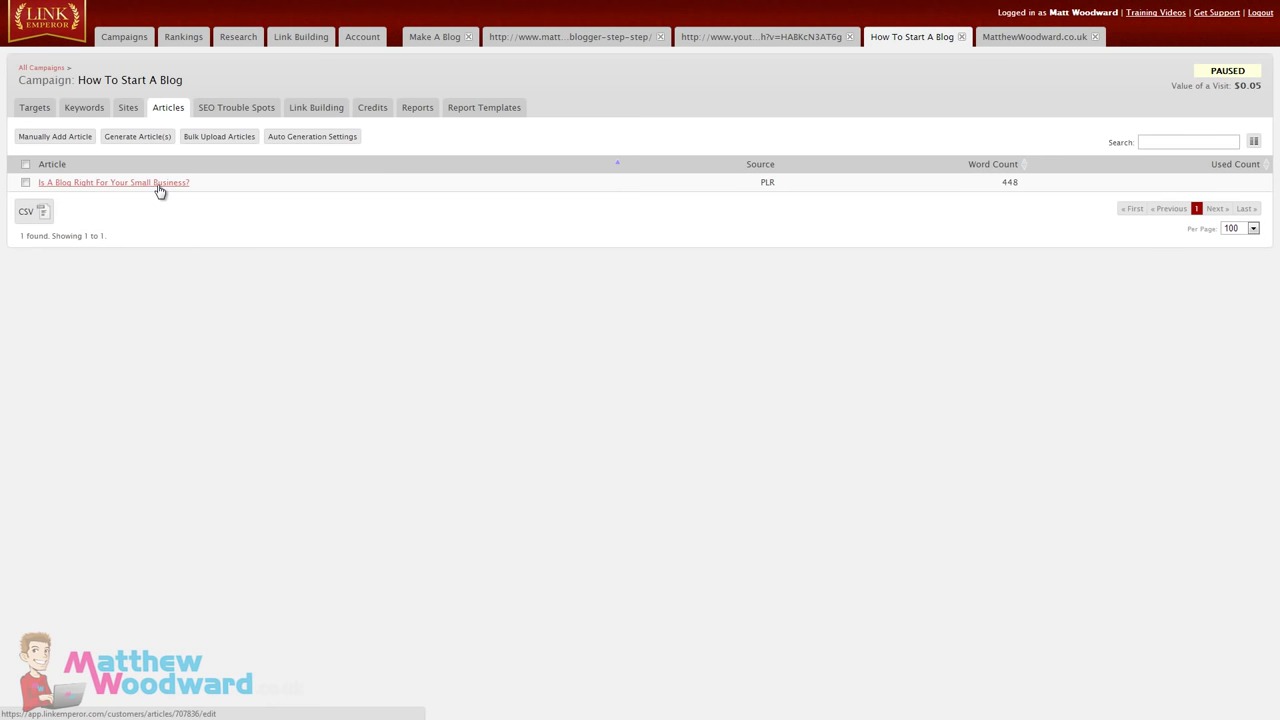
left_click(160, 189)
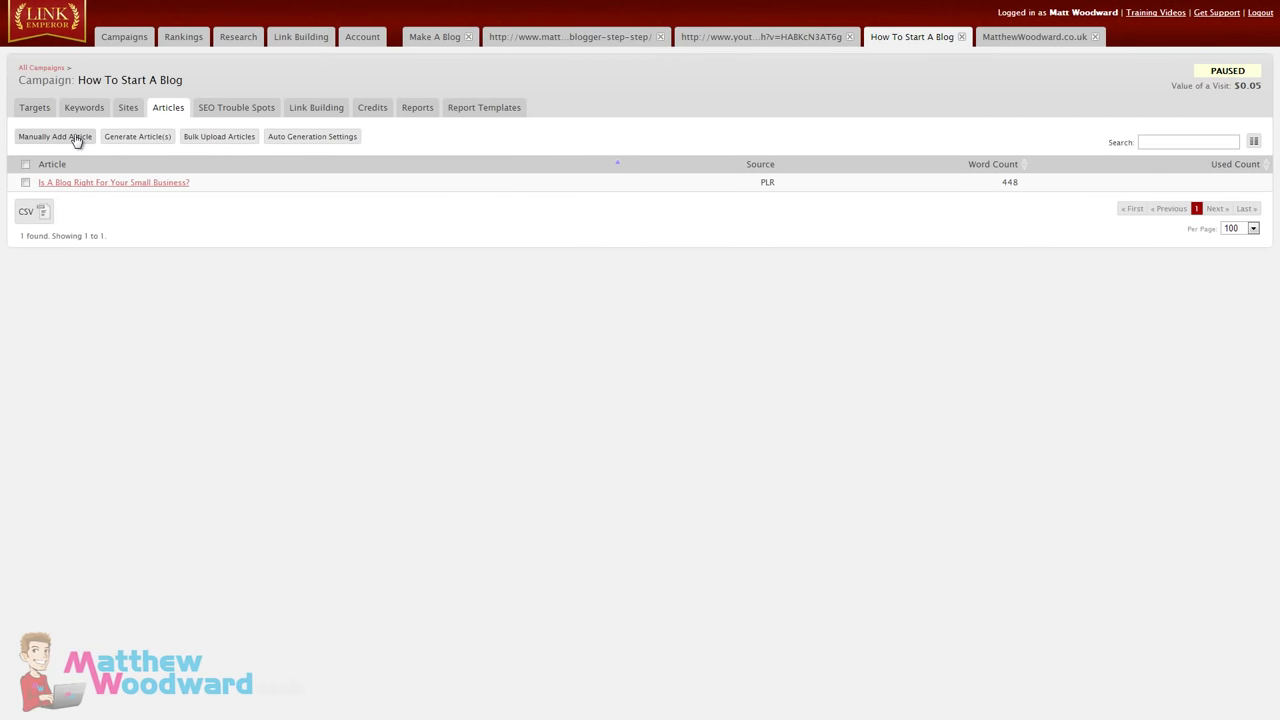
Look over the manual article form, then bring up the Article Generation Settings page
left_click(74, 136)
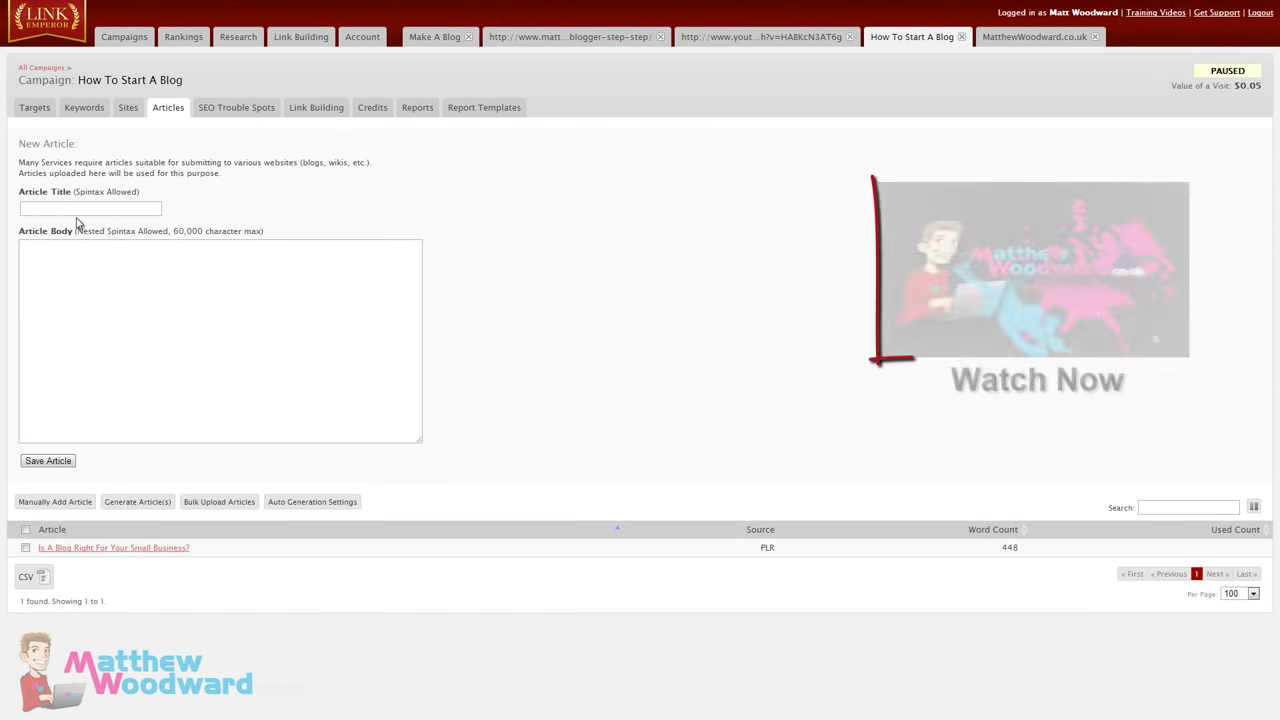
left_click(99, 206)
left_click(98, 279)
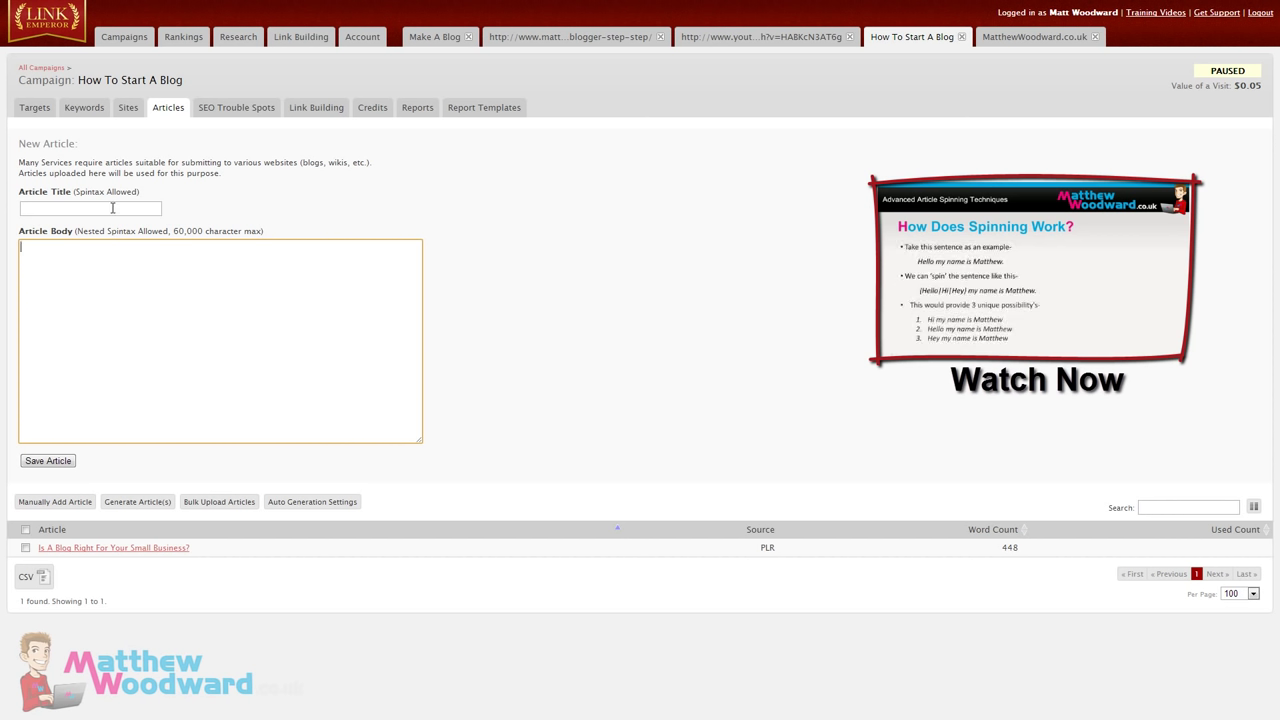
left_click(113, 207)
left_click(116, 286)
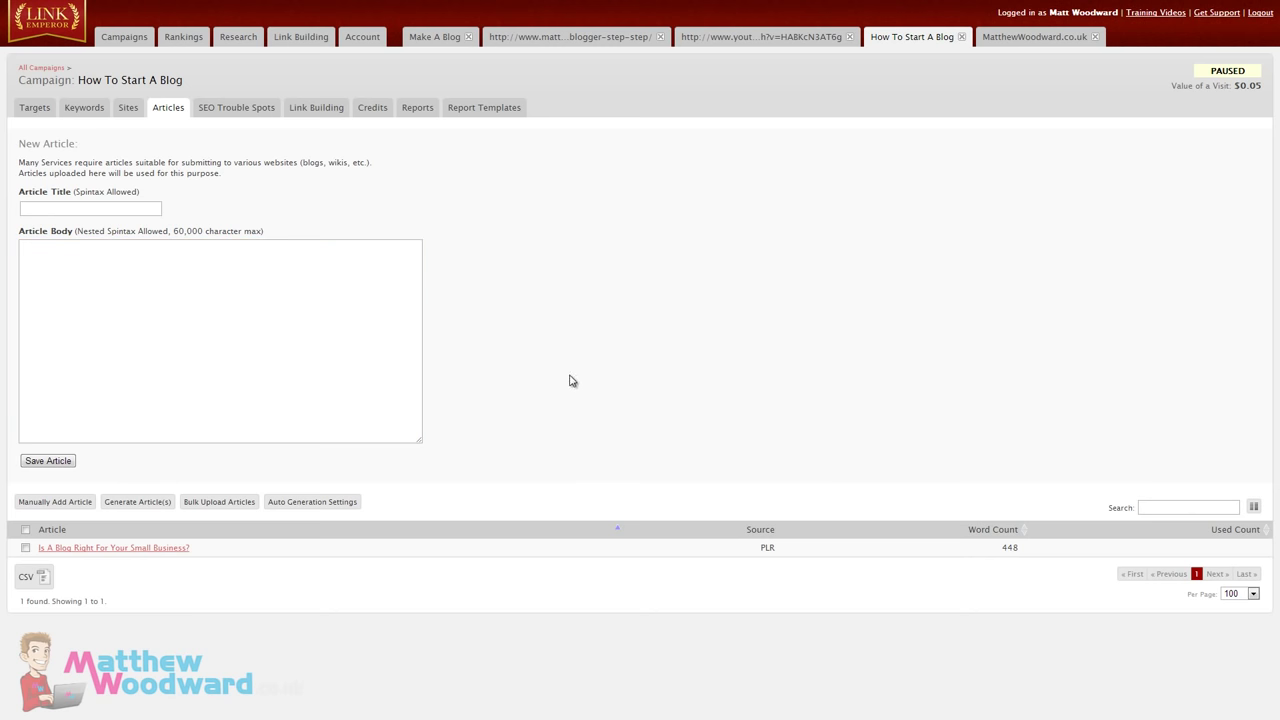
left_click(310, 503)
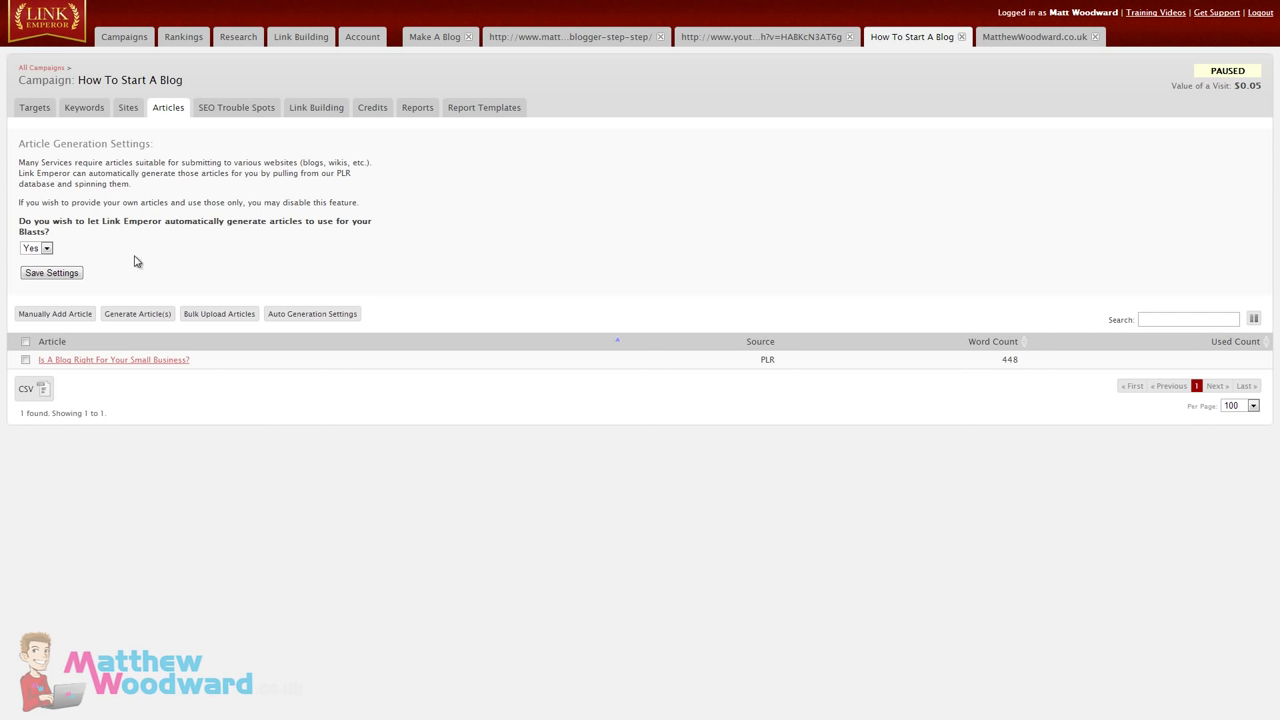
Set automatic article generation for blasts to No and save the settings
left_click(46, 248)
left_click(33, 273)
left_click(48, 273)
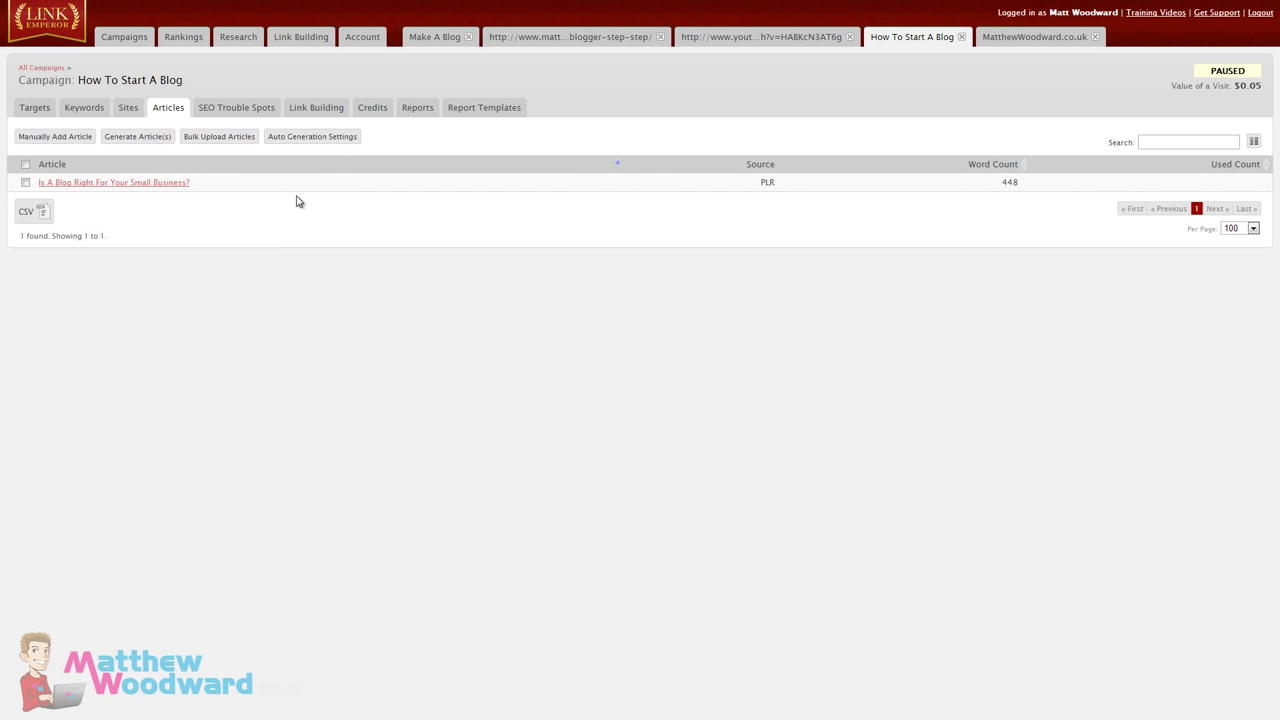
Keep blasting each campaign separately and allocate 100% of credits to How To Start A Blog
left_click(298, 40)
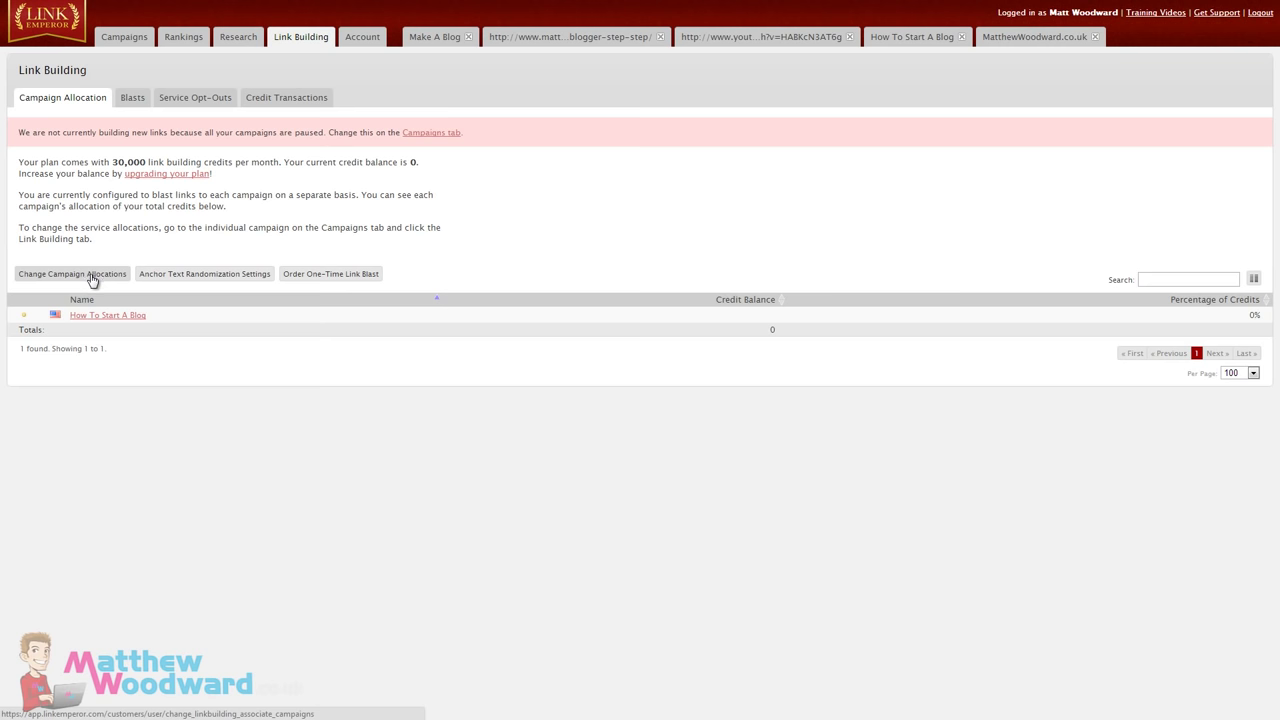
left_click(92, 276)
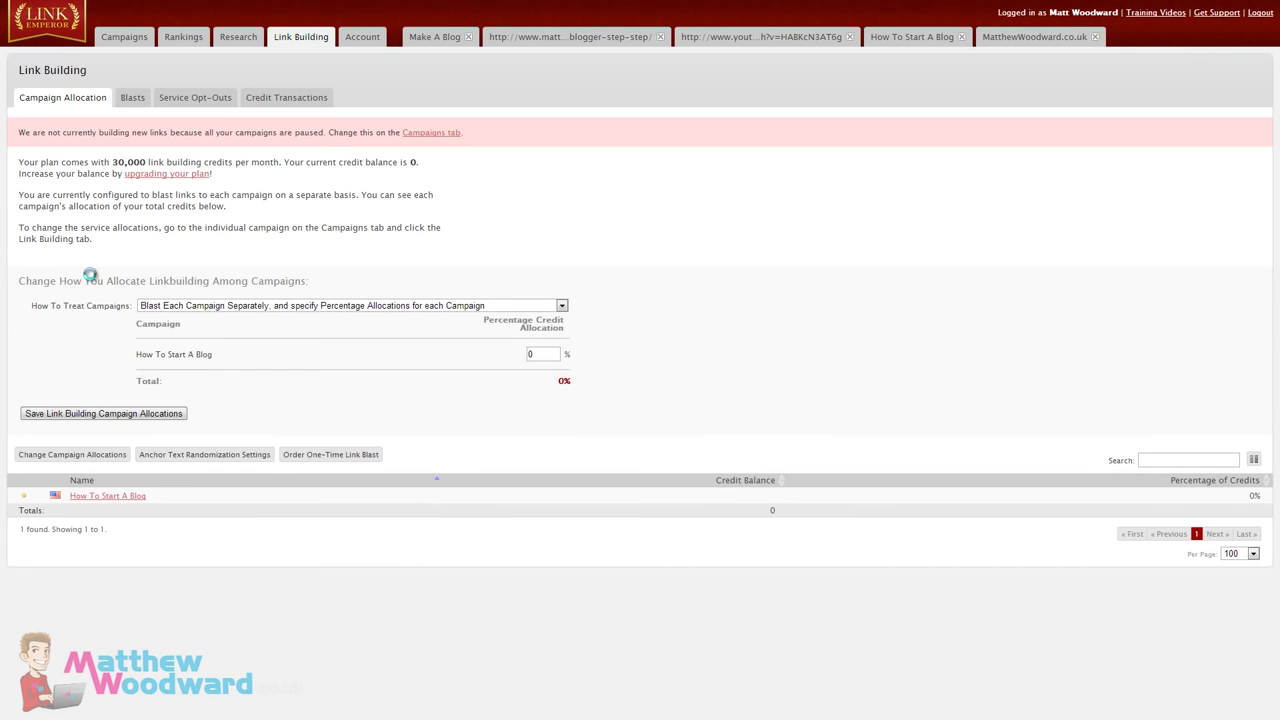
left_click(217, 310)
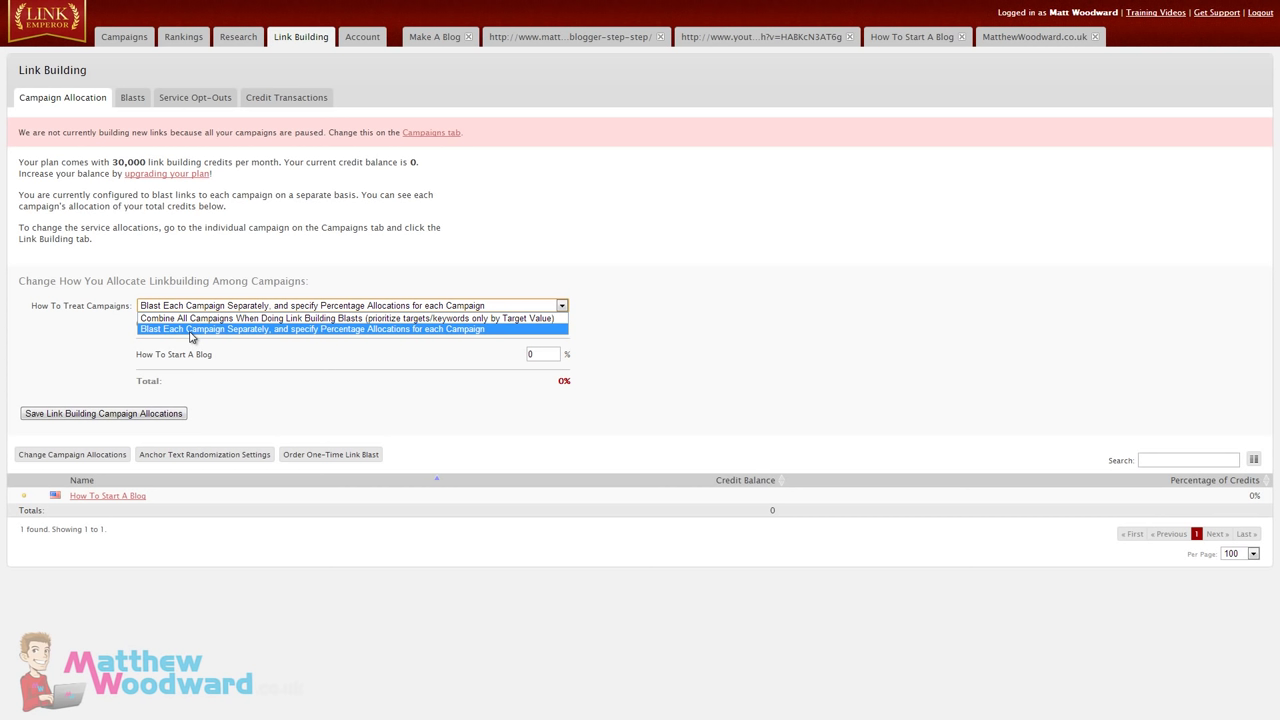
left_click(190, 331)
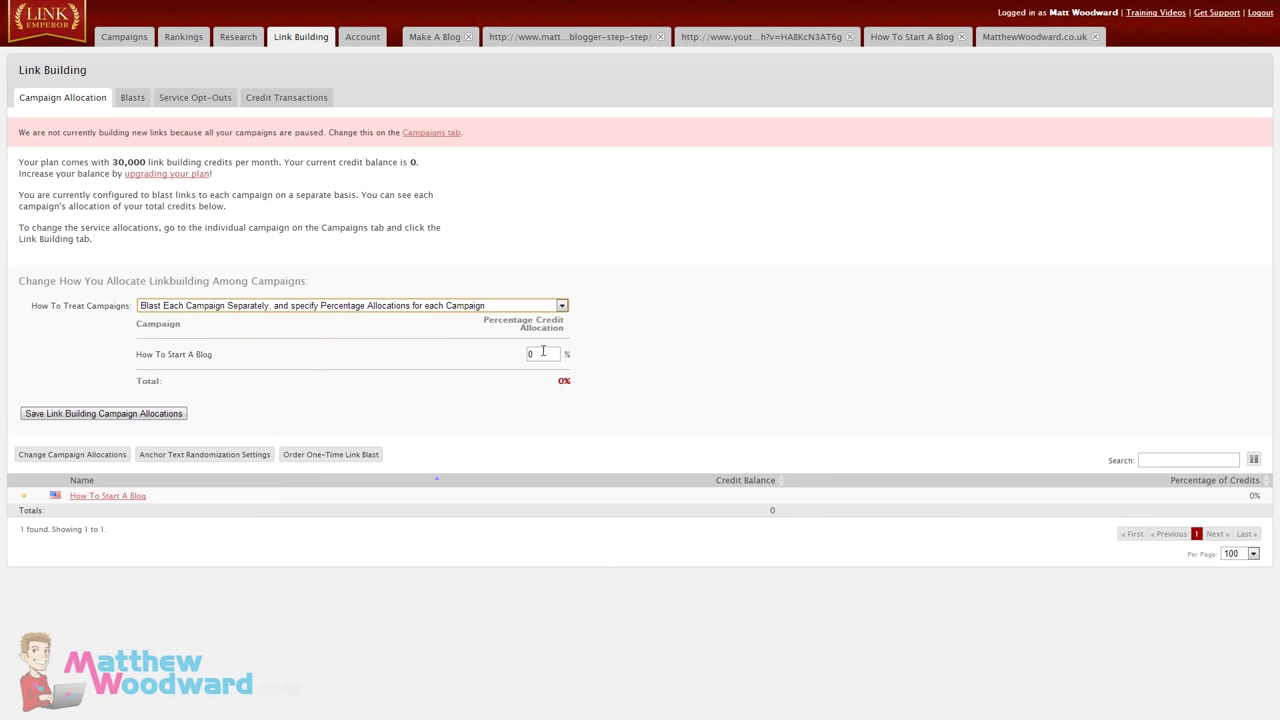
left_click(540, 353)
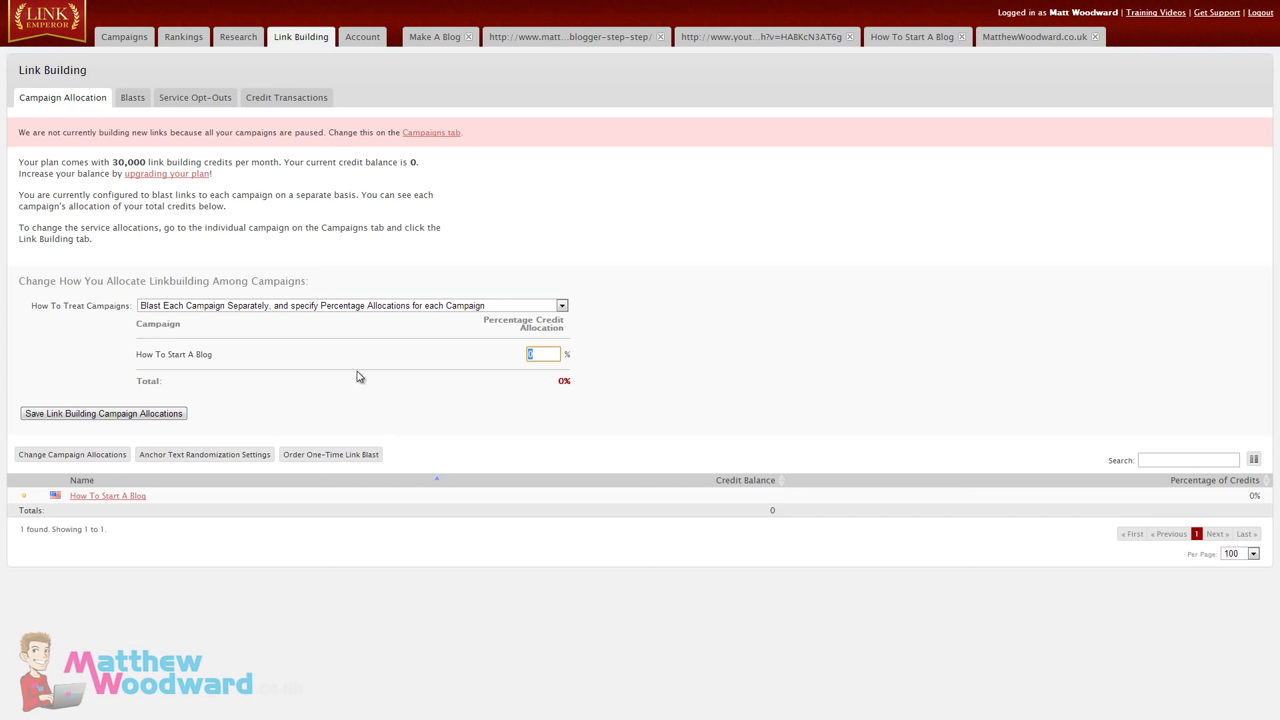
left_click(143, 413)
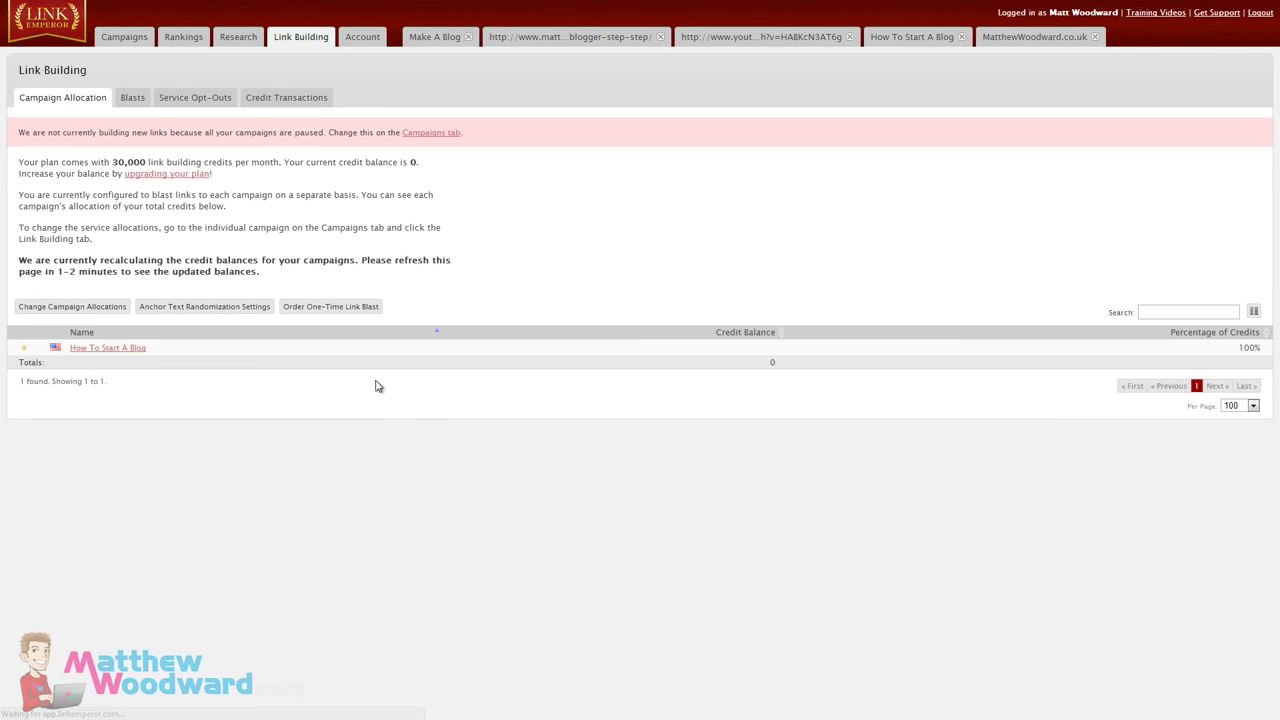
Save an anchor text split of 16% exact keyword, 27% prefix/suffix keyword and 57% random
left_click(216, 308)
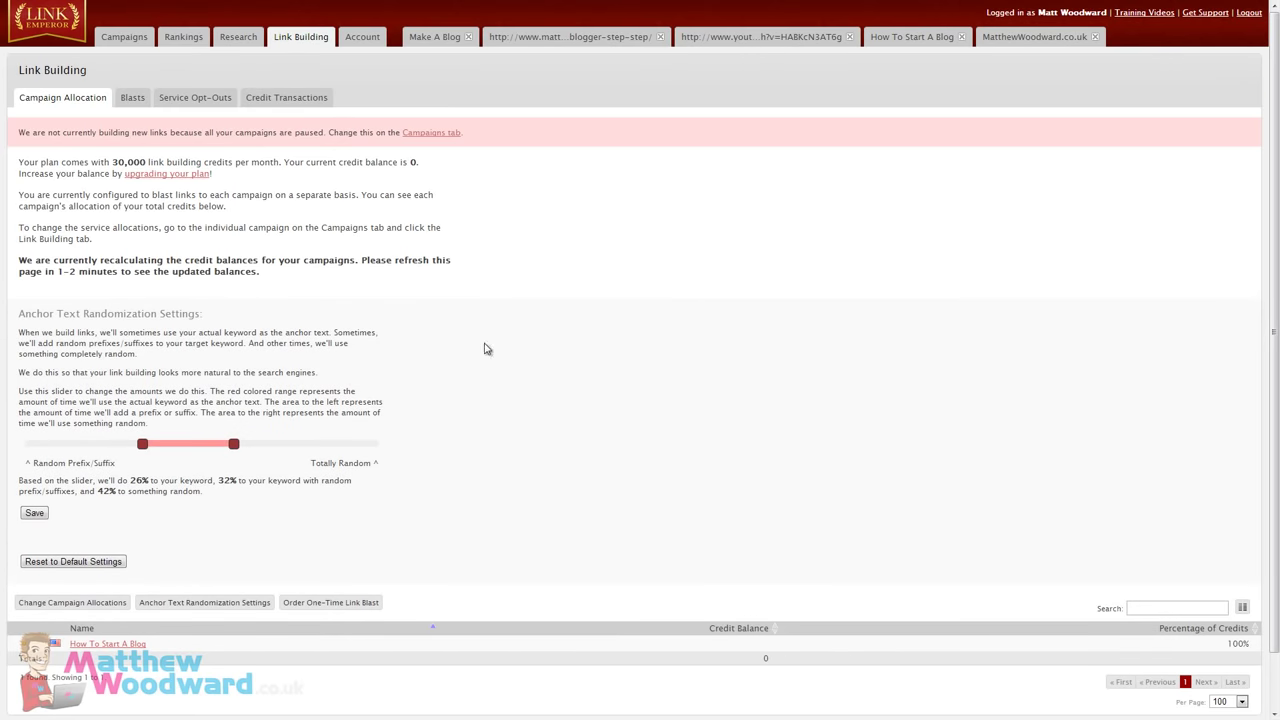
scroll(411, 358, "down", 1)
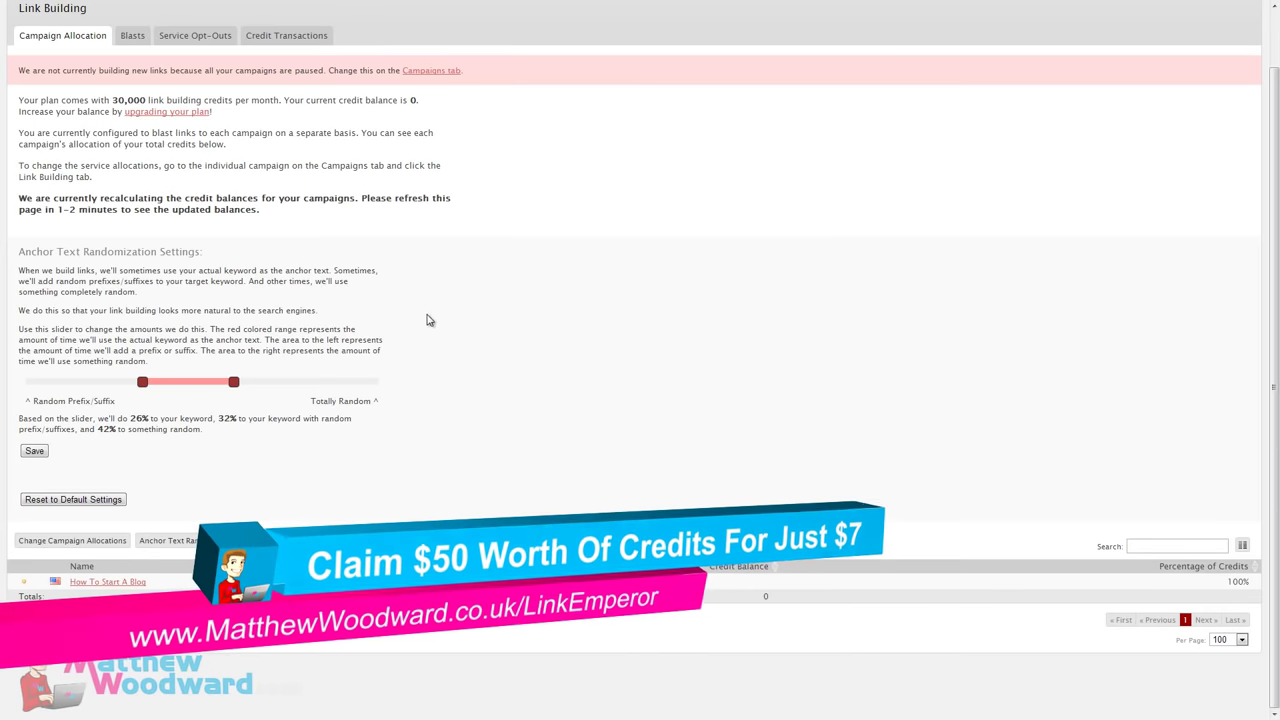
left_click_drag(145, 381, 107, 382)
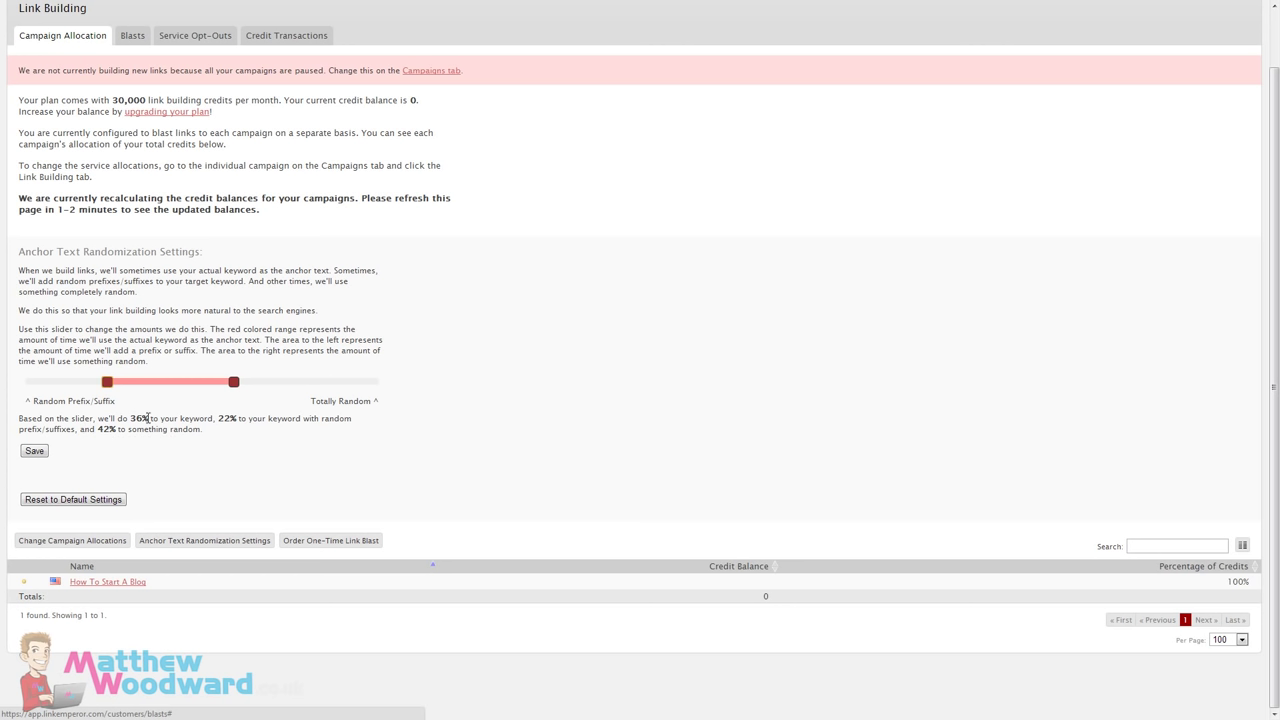
left_click_drag(130, 420, 227, 421)
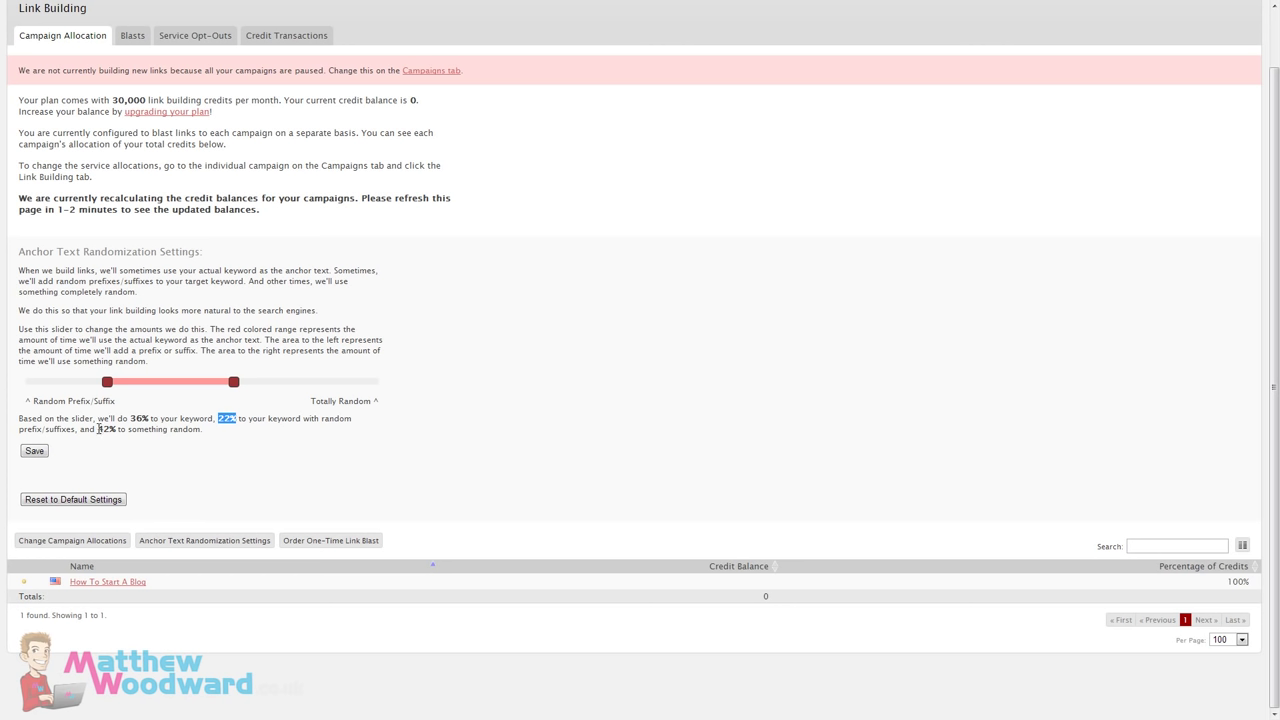
left_click_drag(98, 428, 116, 430)
left_click_drag(234, 383, 181, 388)
left_click_drag(104, 388, 122, 391)
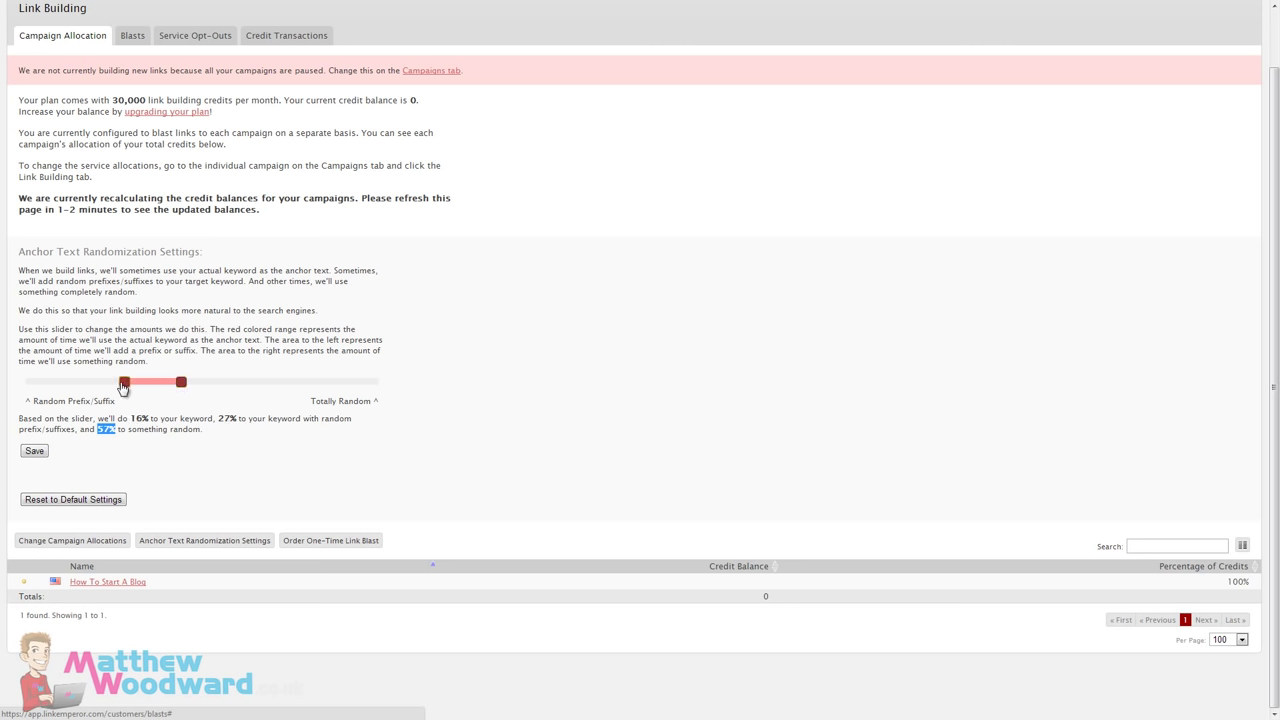
left_click(168, 452)
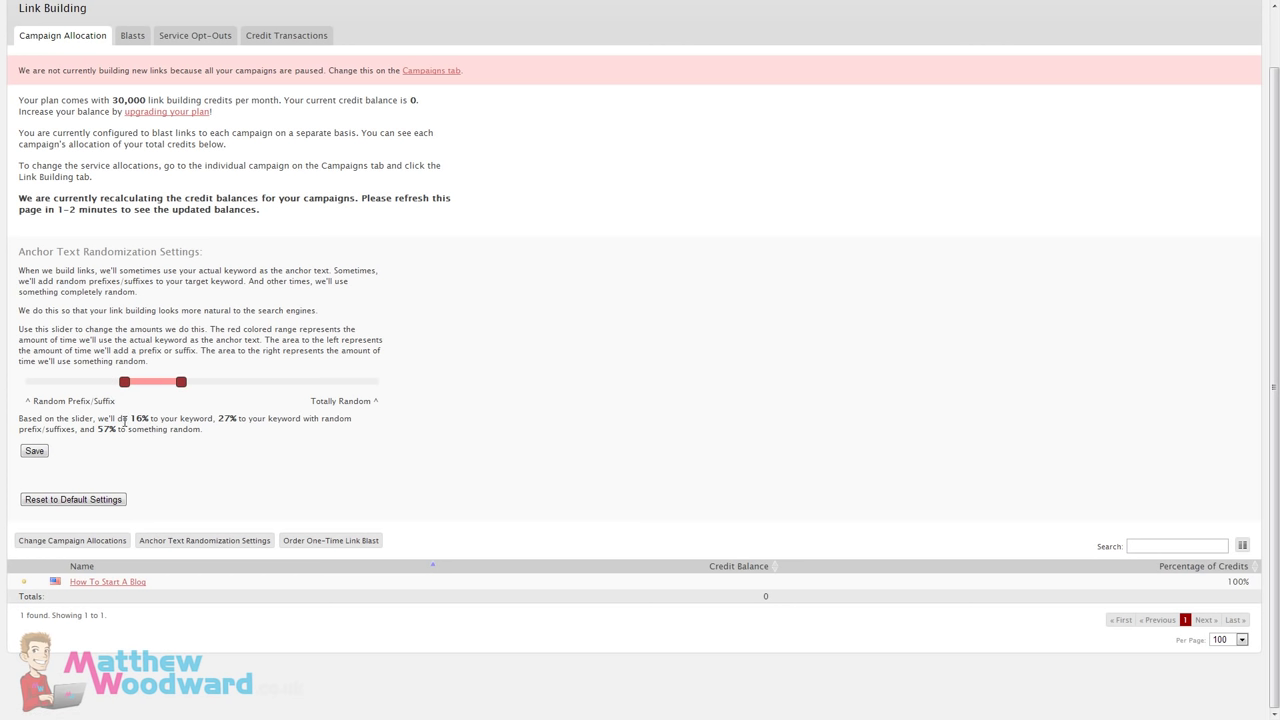
left_click(35, 451)
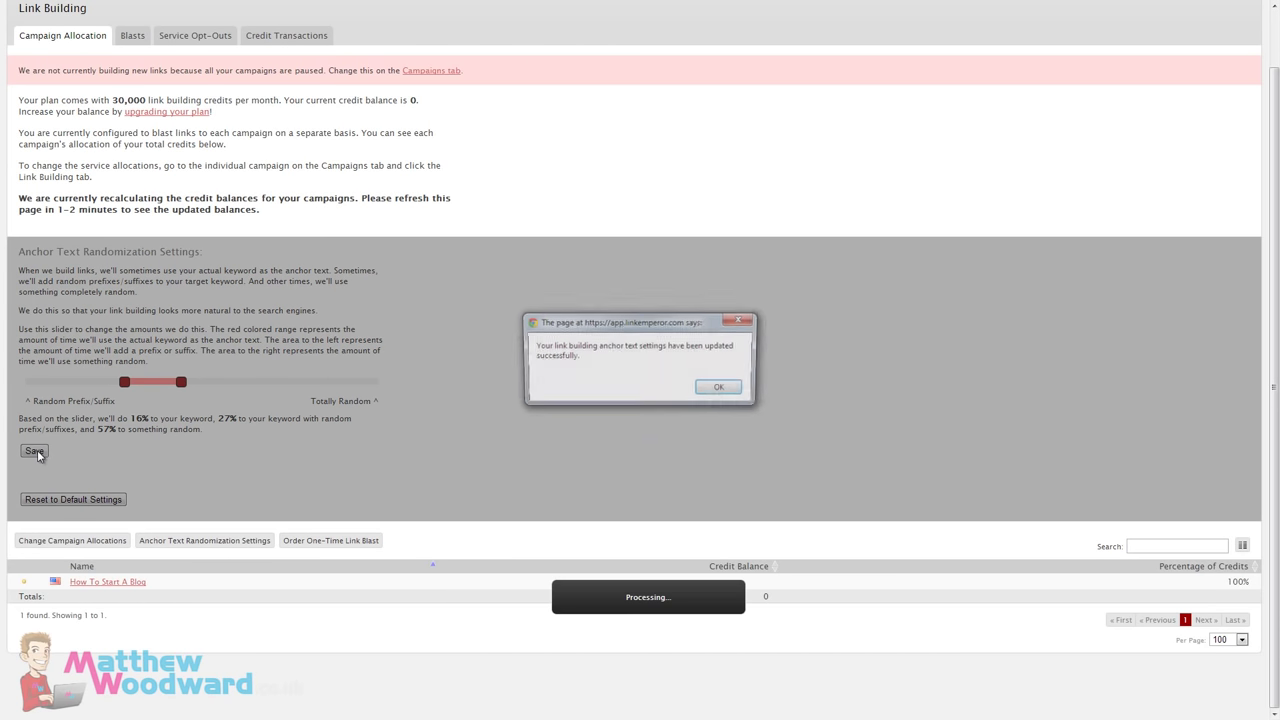
left_click(701, 389)
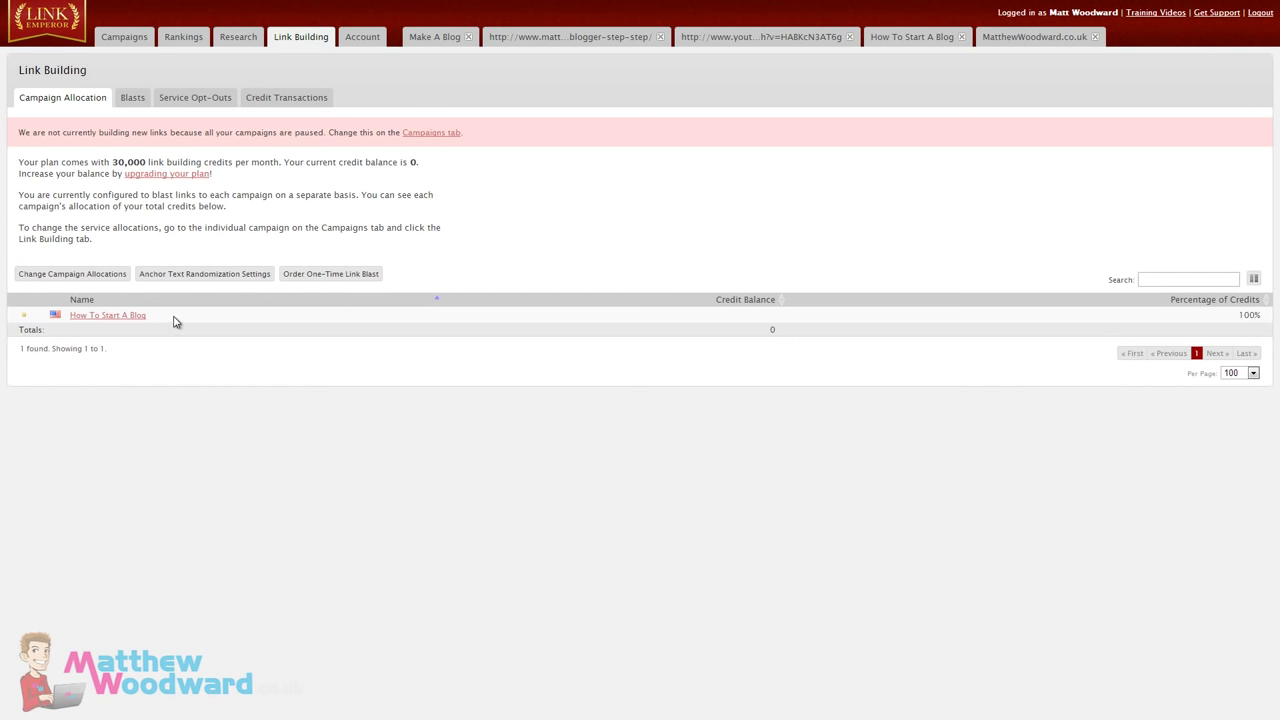
In the campaign's link building design, zero Forum Profile Creation and cut Wiki Submission to almost nothing
left_click(101, 317)
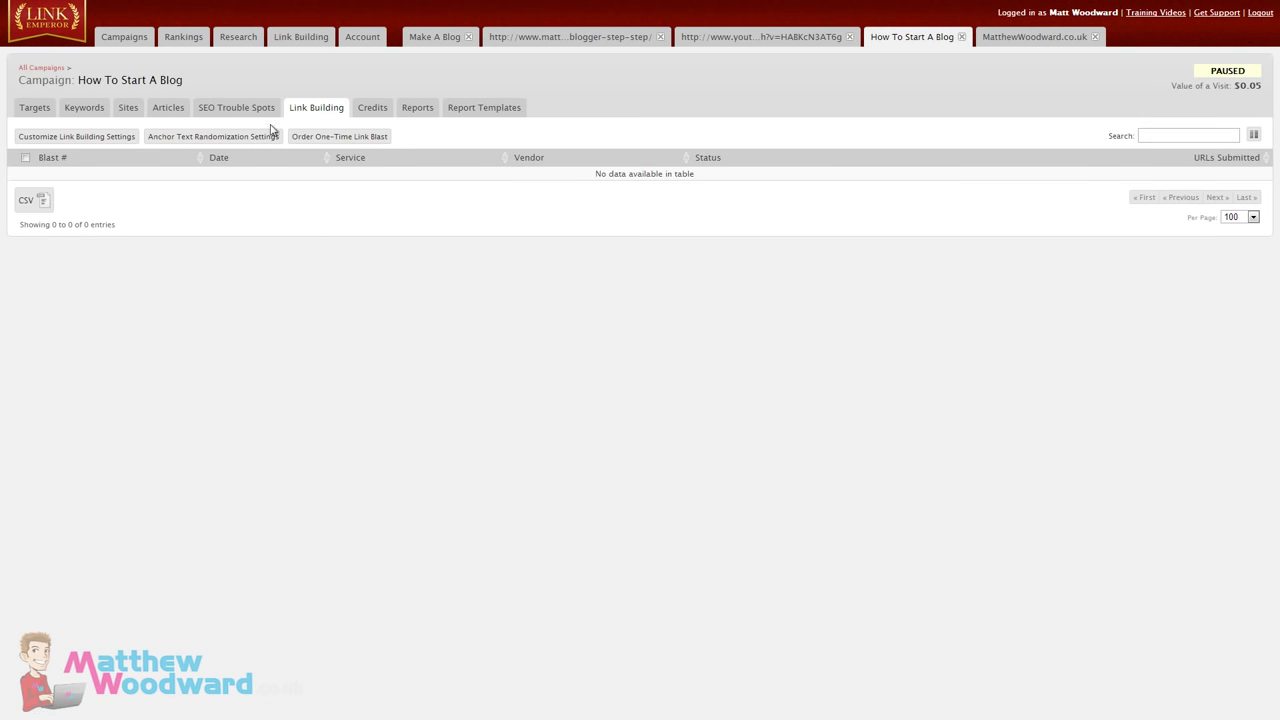
left_click(89, 136)
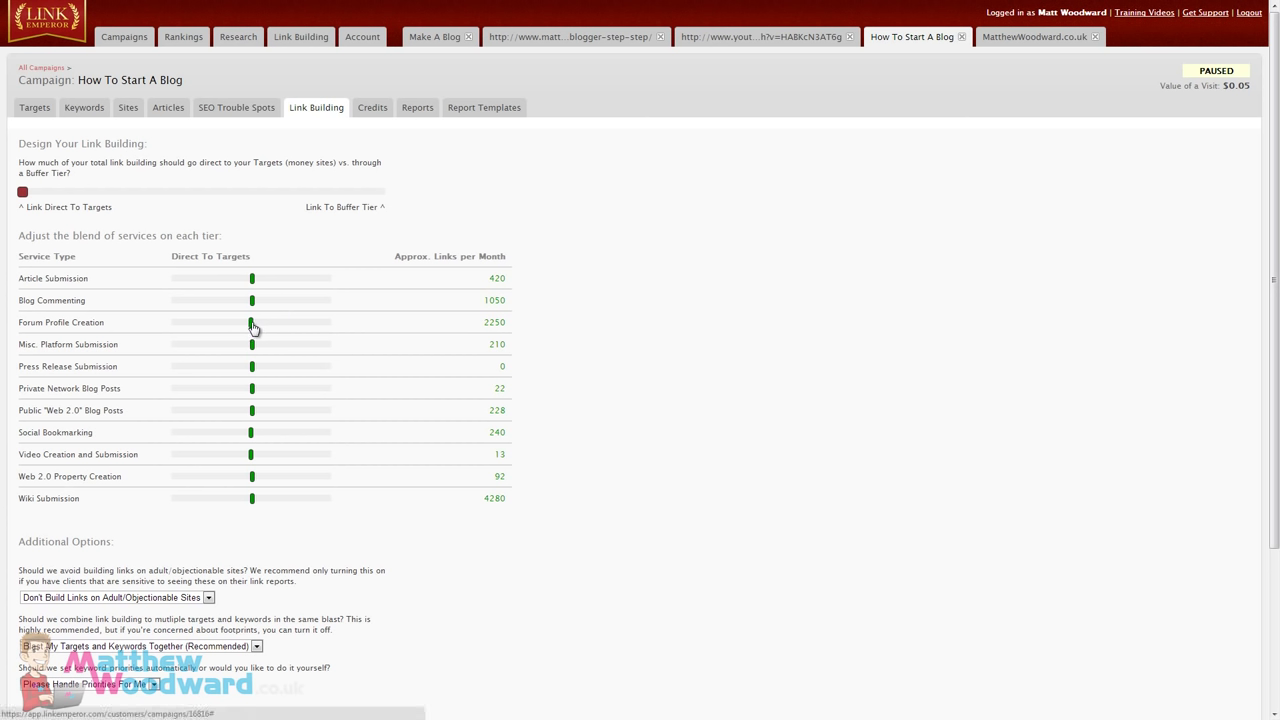
left_click_drag(251, 328, 168, 330)
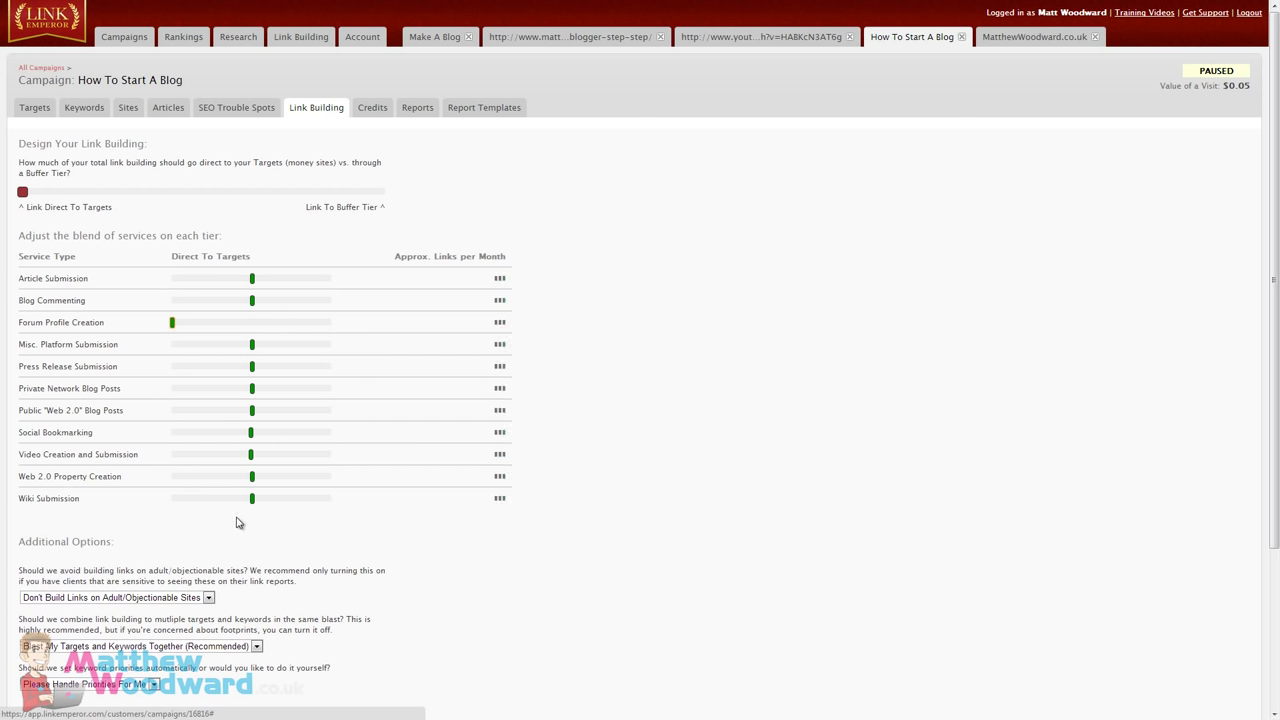
left_click_drag(252, 500, 186, 506)
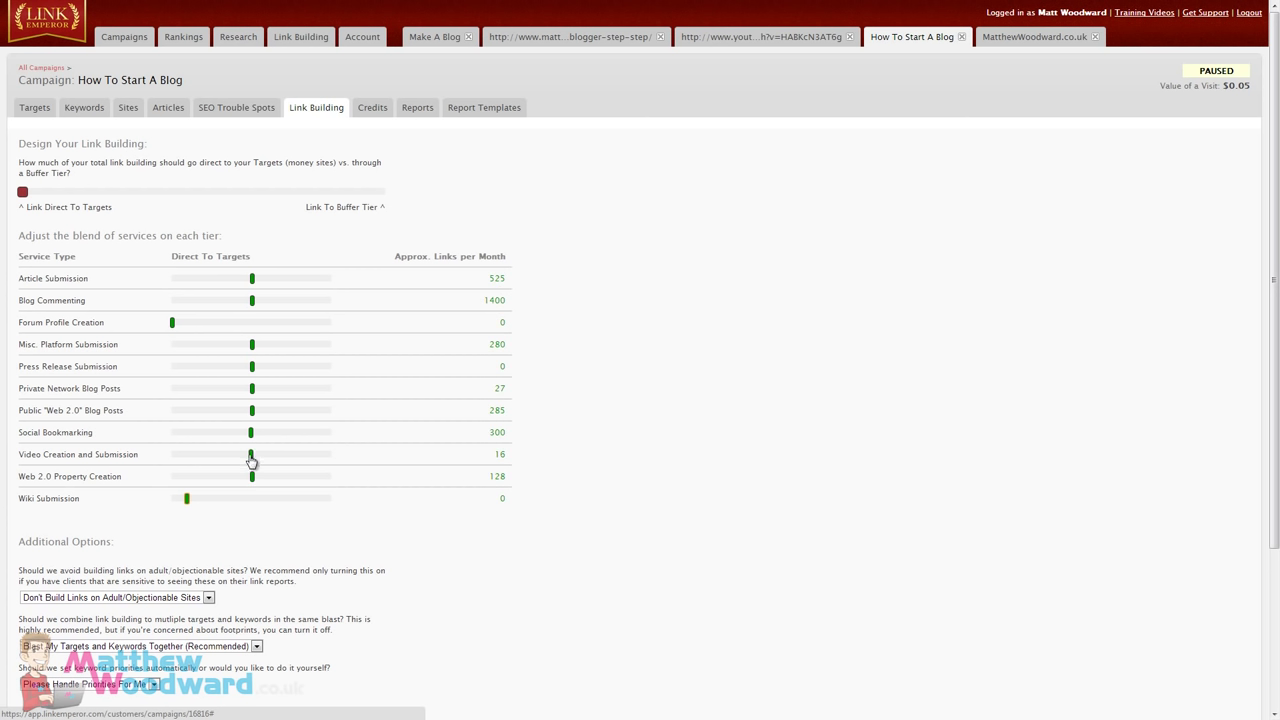
Lower Video, Misc. Platform, Blog Commenting and Social Bookmarking shares and raise Private Network Blog Posts
left_click_drag(251, 461, 197, 466)
left_click_drag(254, 393, 334, 370)
left_click_drag(251, 349, 215, 351)
left_click_drag(253, 301, 196, 289)
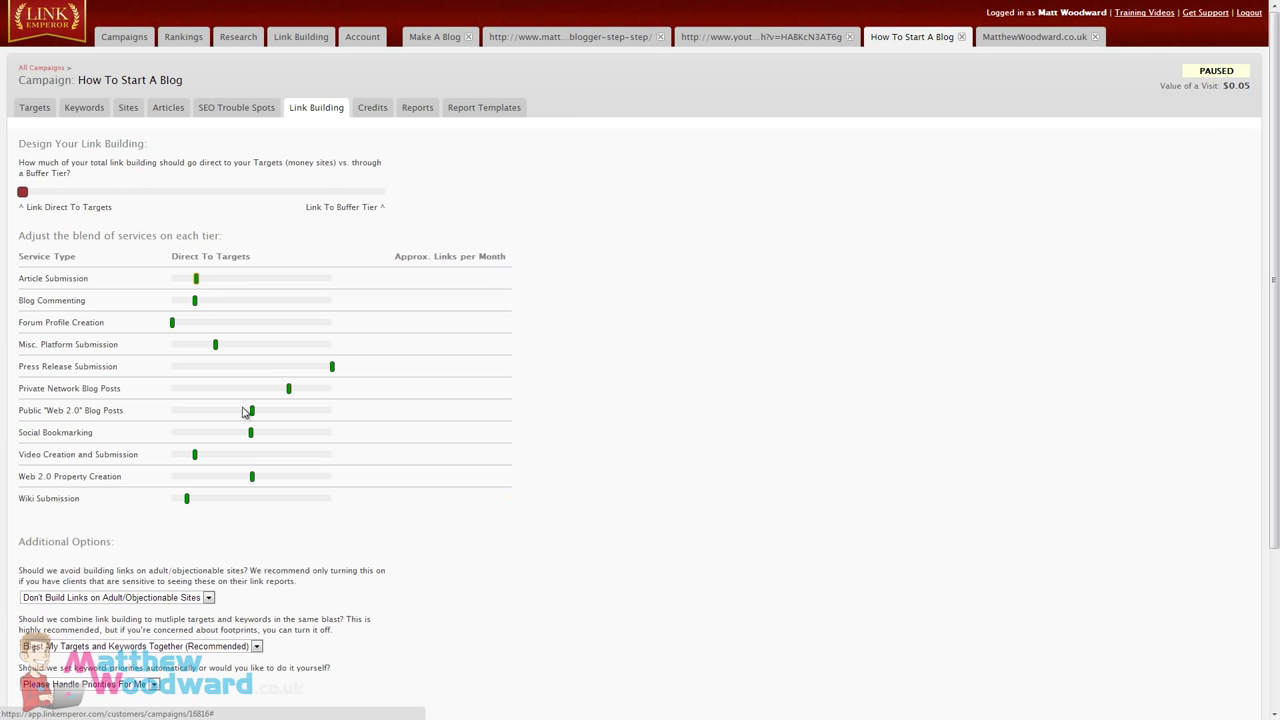
left_click_drag(253, 438, 202, 434)
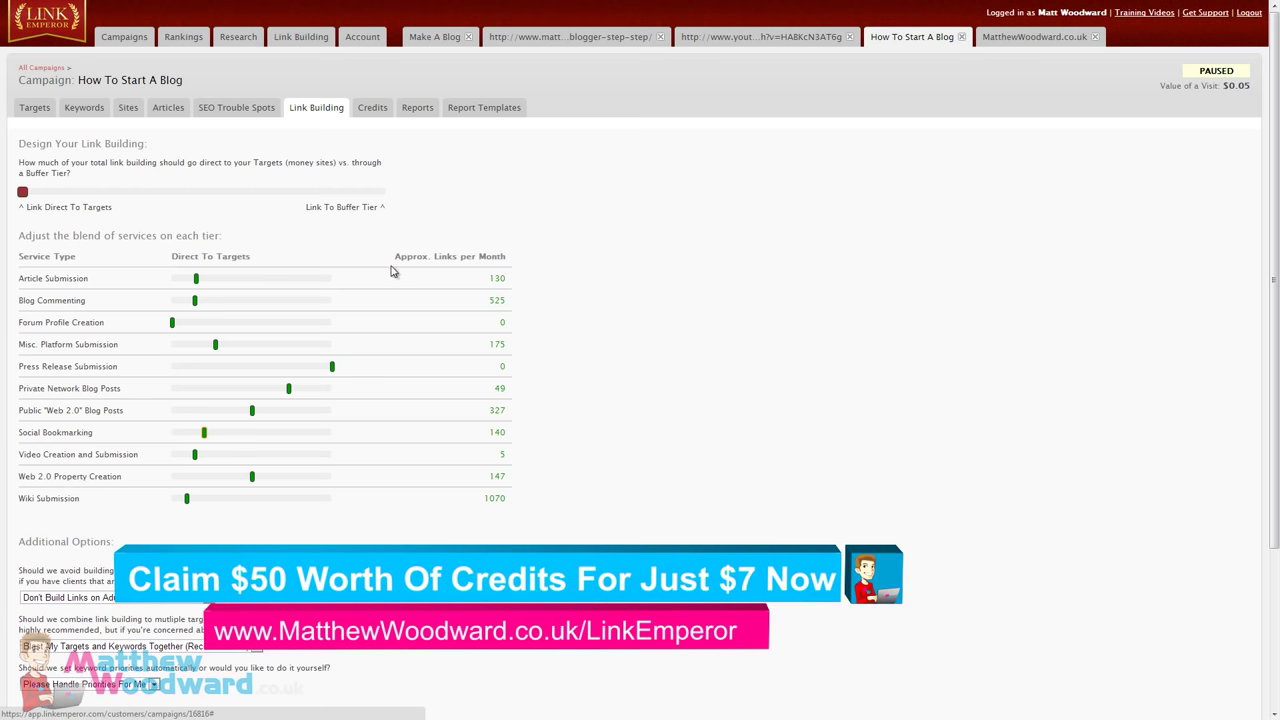
scroll(575, 418, "down", 3)
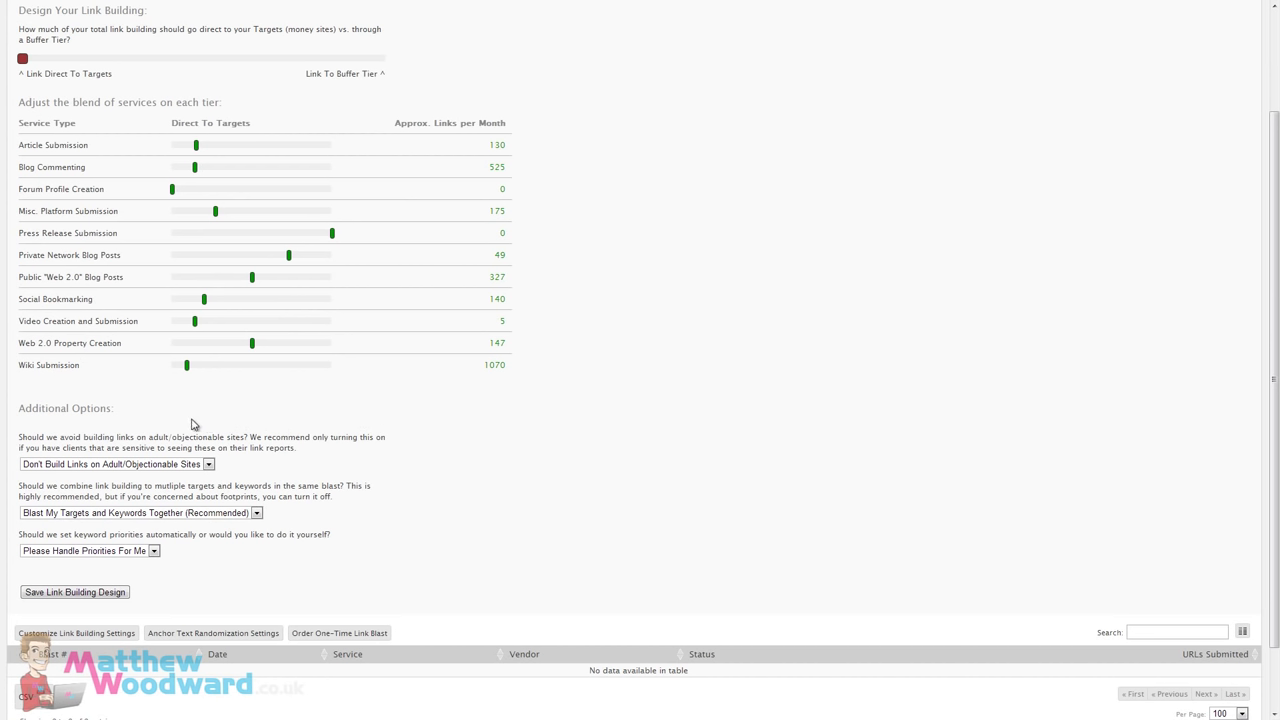
left_click(187, 466)
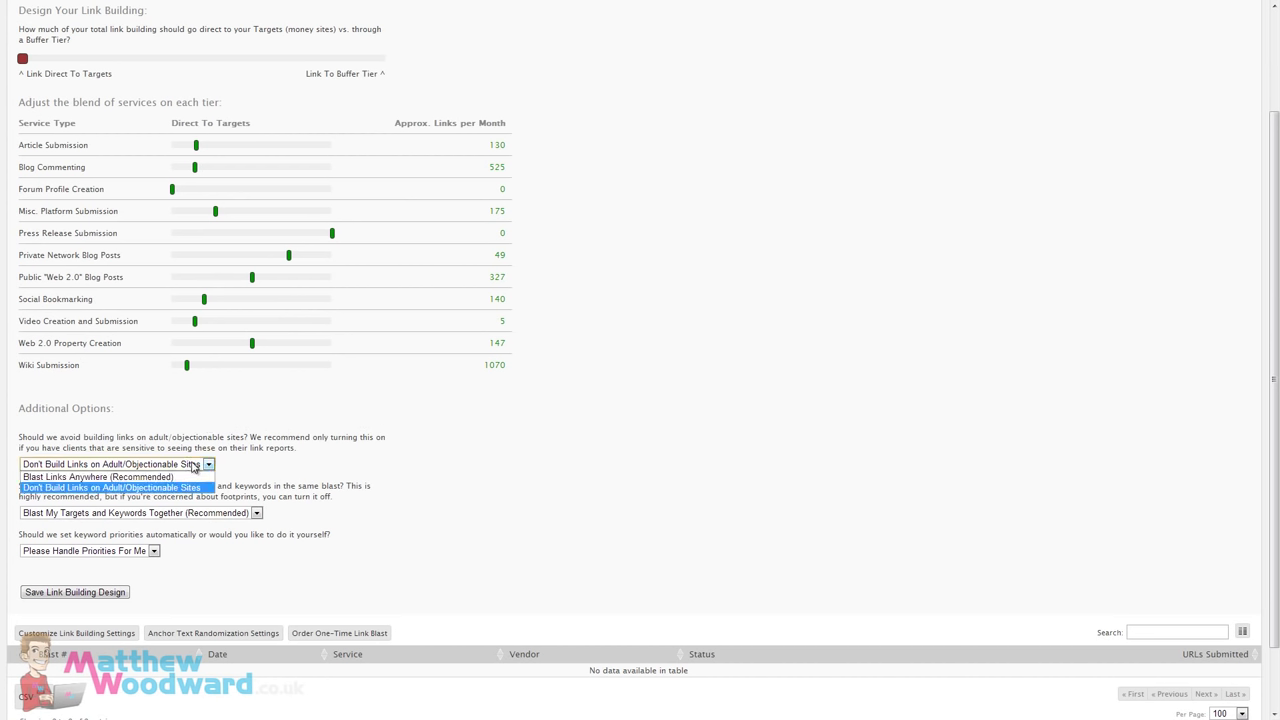
left_click(192, 464)
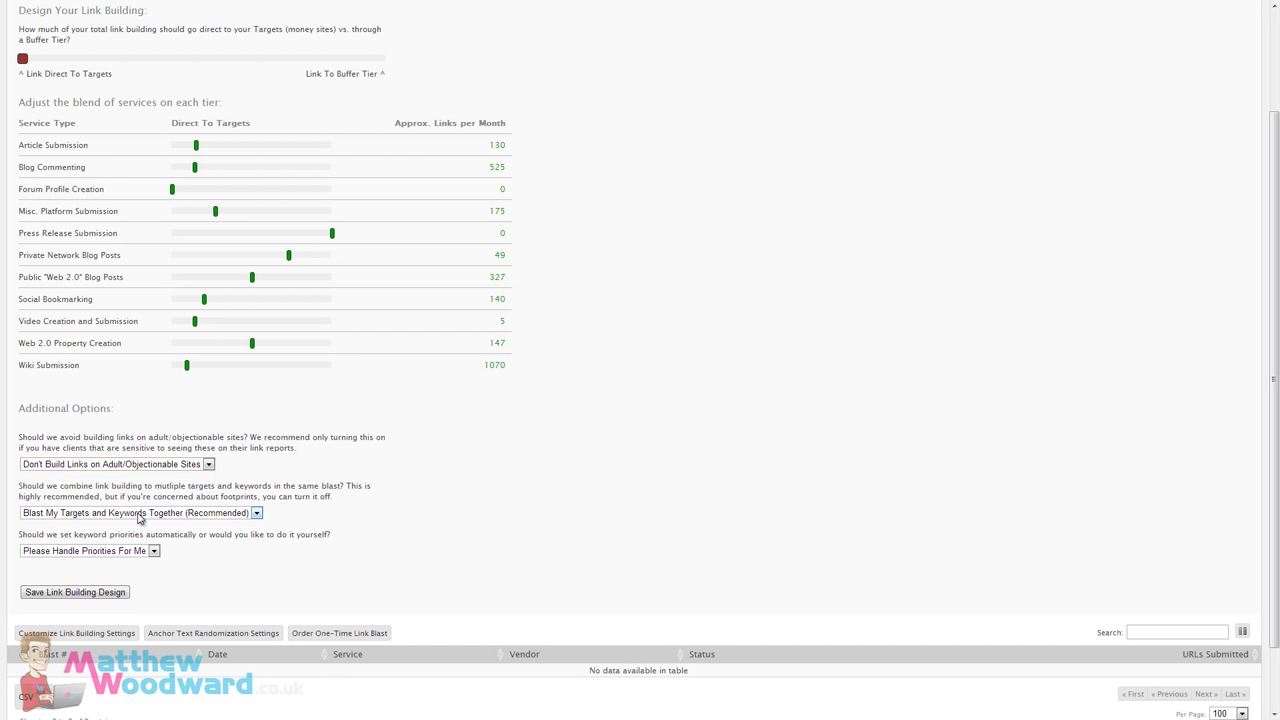
left_click(139, 513)
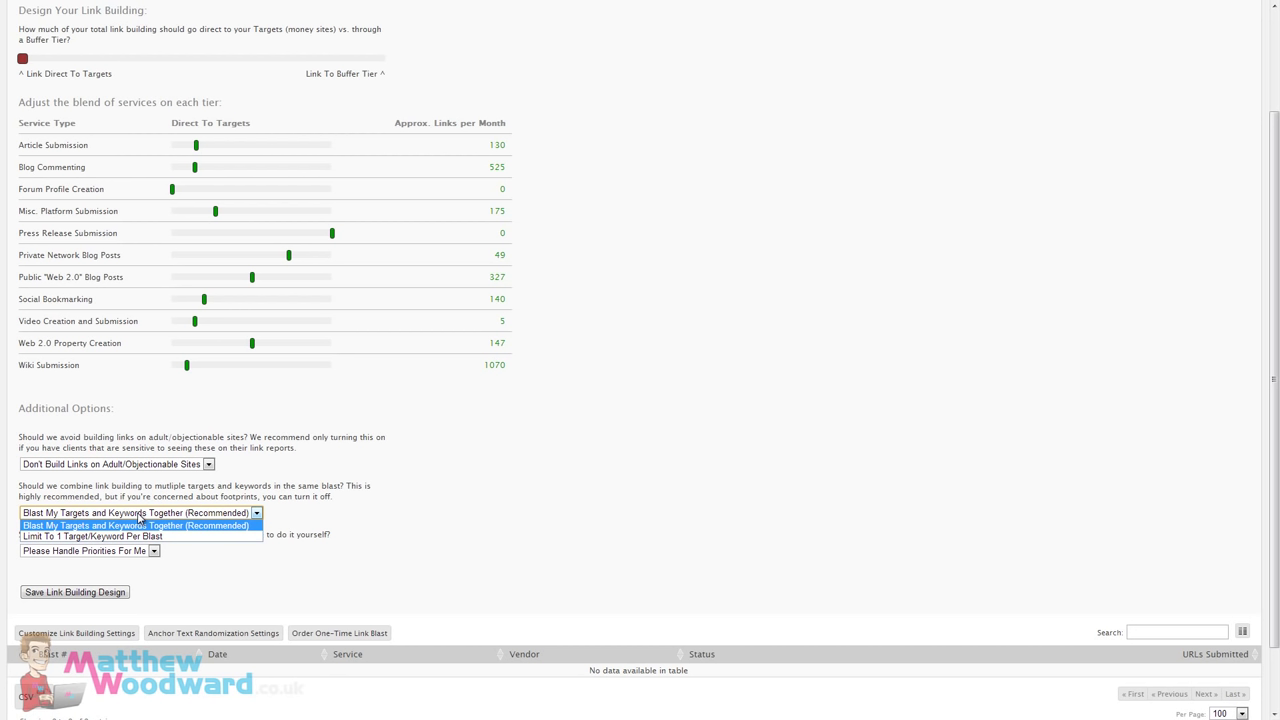
left_click(139, 518)
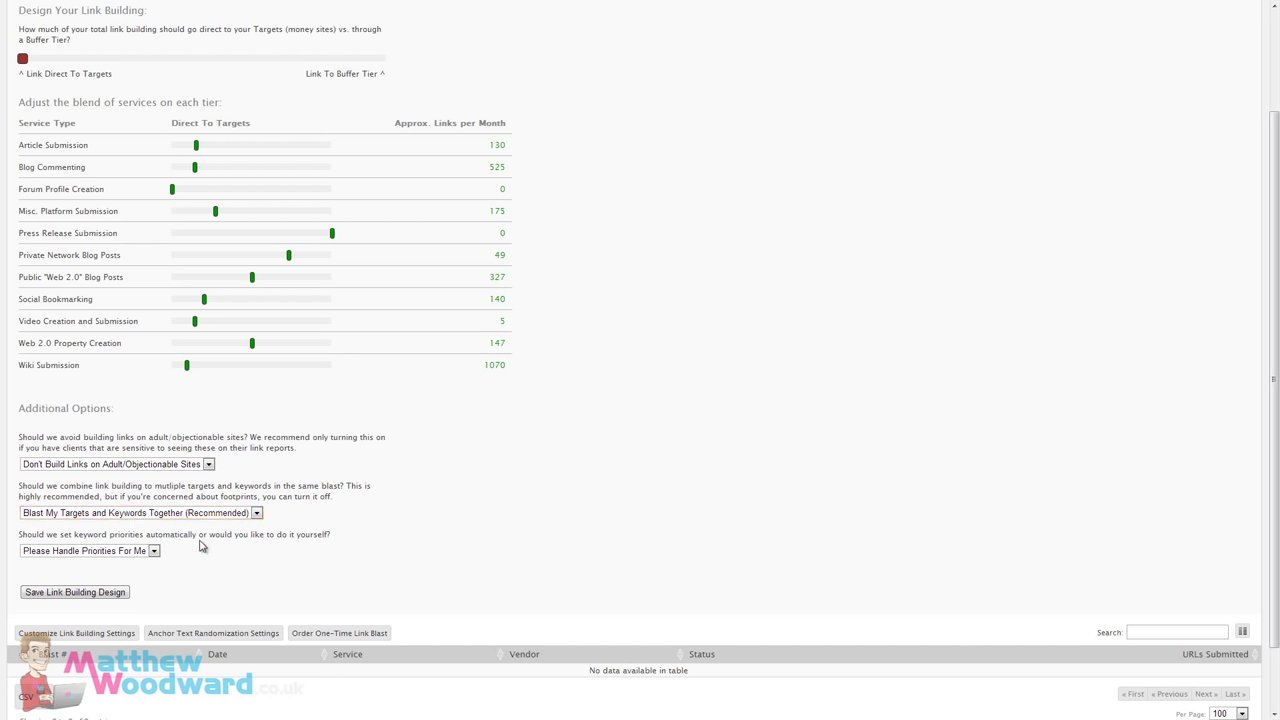
left_click(135, 552)
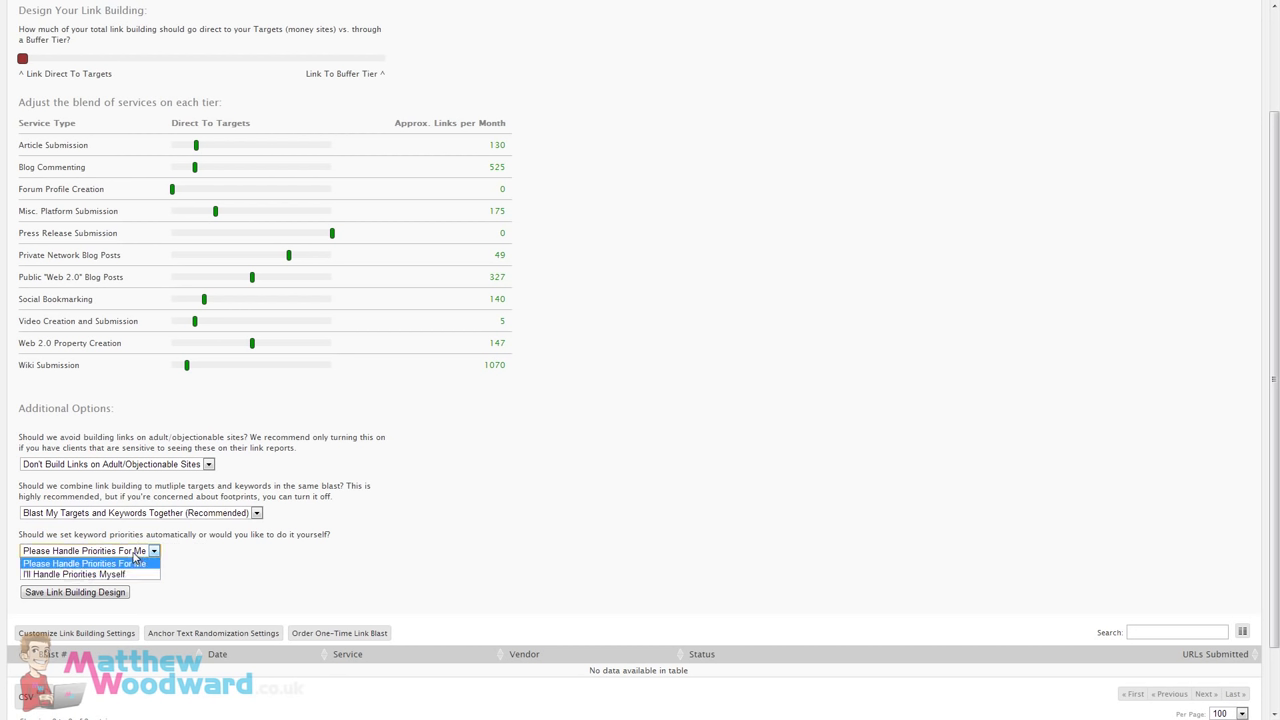
left_click(134, 555)
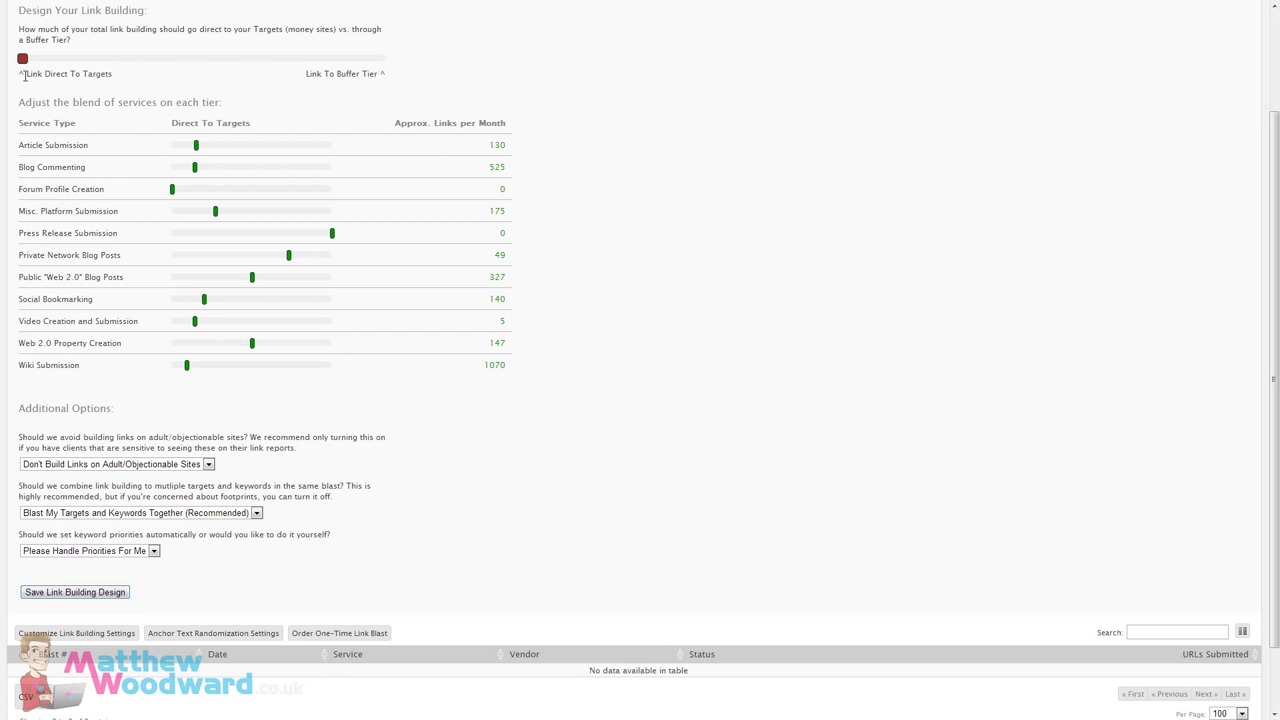
Slide the Link Direct To Targets / Link To Buffer Tier split mostly toward the buffer tier
left_click_drag(23, 59, 207, 72)
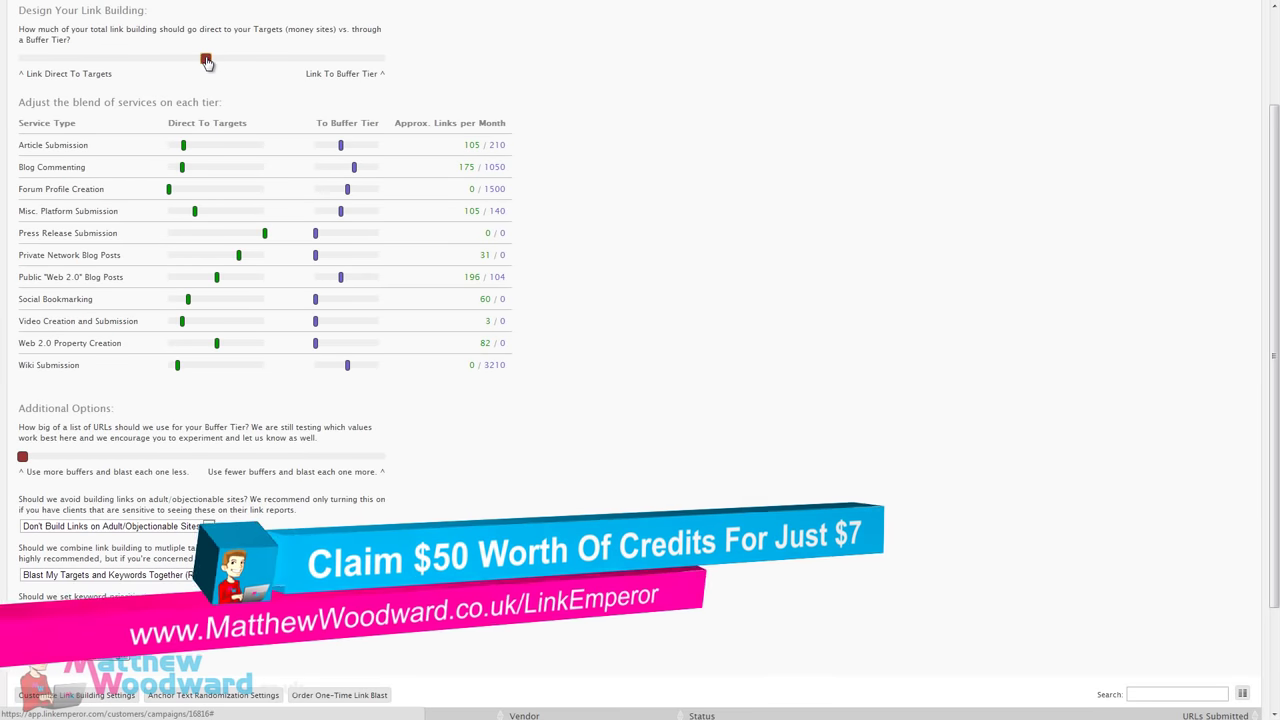
left_click_drag(207, 59, 329, 60)
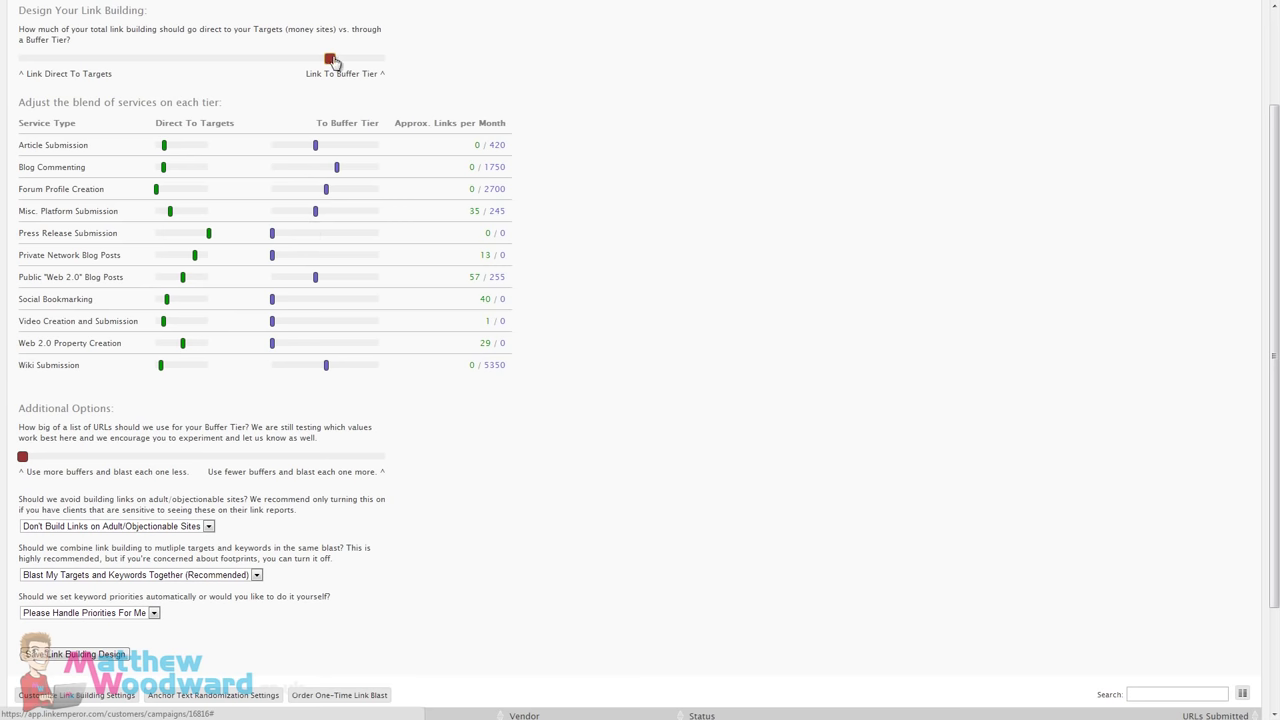
left_click_drag(331, 63, 292, 63)
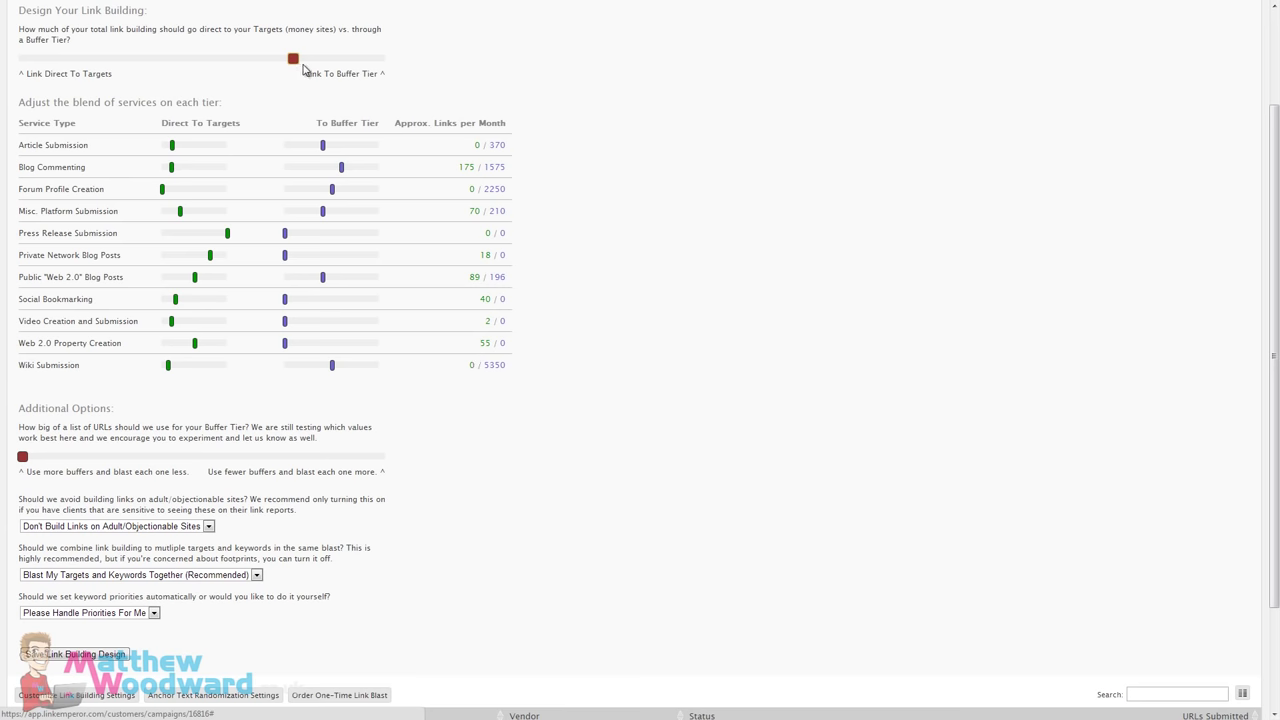
Max out Article Submission and add Social Bookmarking on the buffer tier, nudging the split slightly direct
left_click_drag(294, 60, 285, 60)
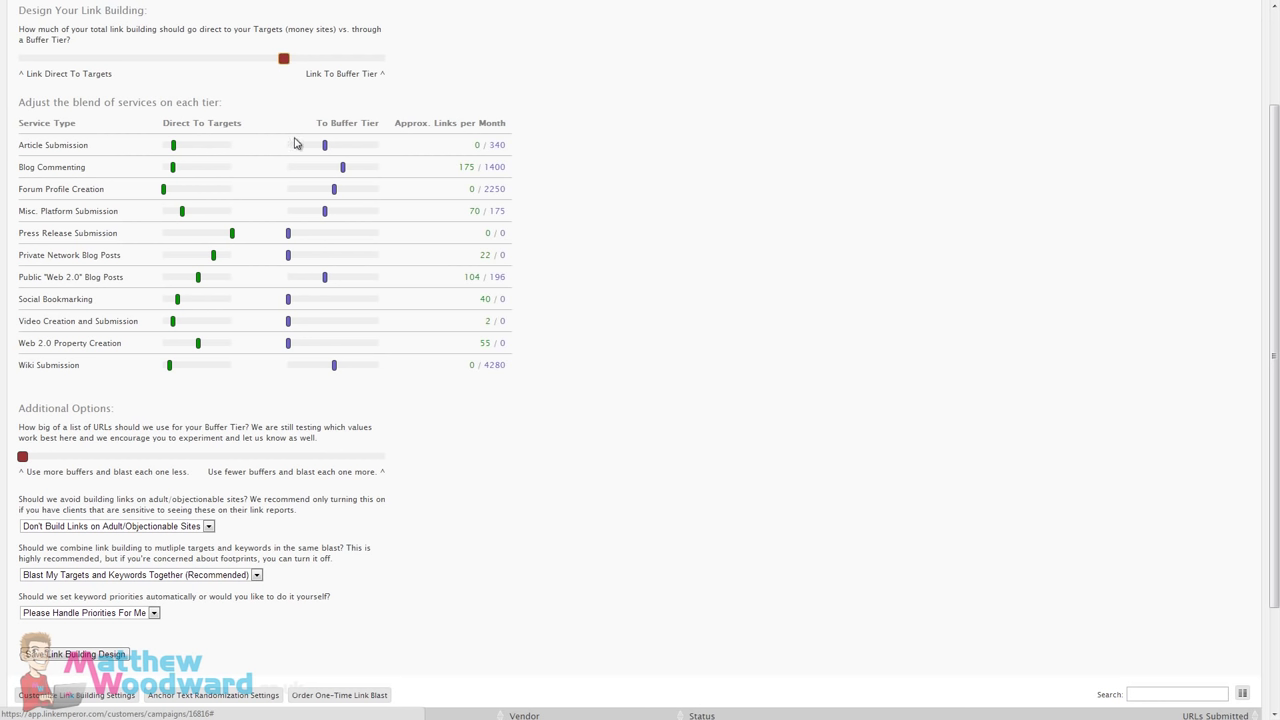
left_click_drag(325, 145, 316, 211)
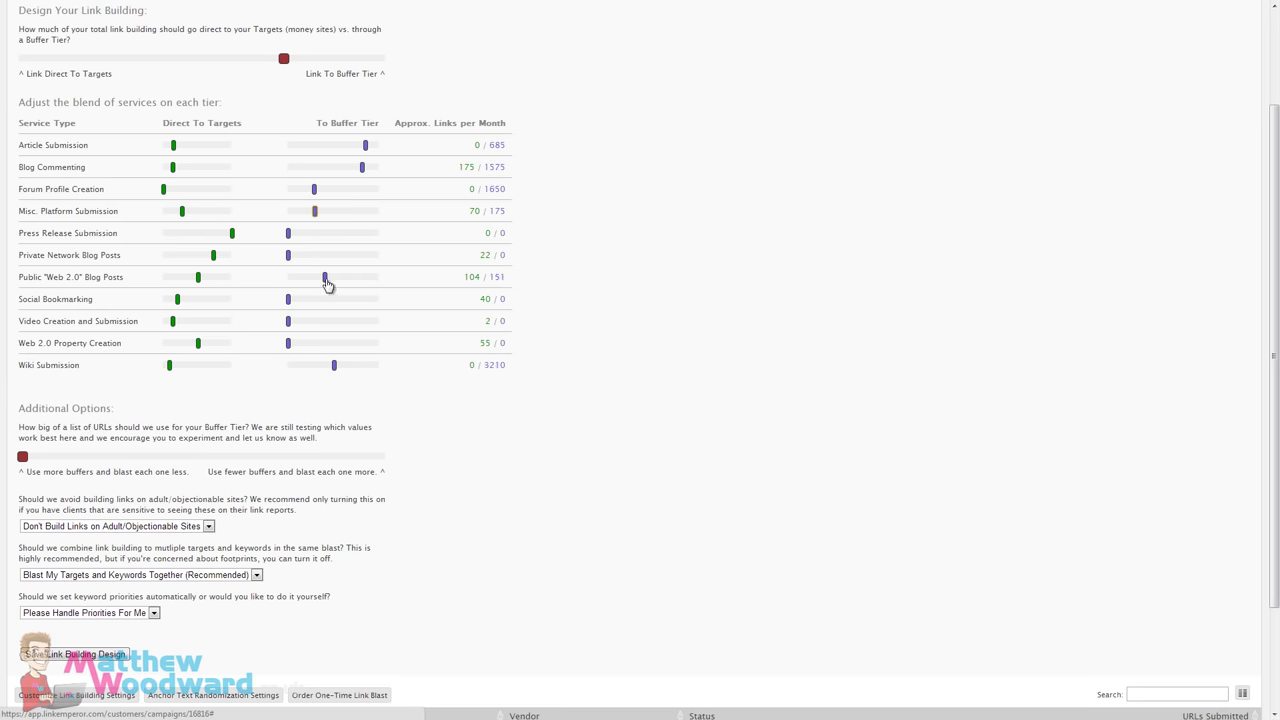
left_click_drag(289, 301, 316, 303)
mouse_move(284, 58)
left_mouse_down()
mouse_move(21, 60)
mouse_move(284, 62)
left_mouse_up()
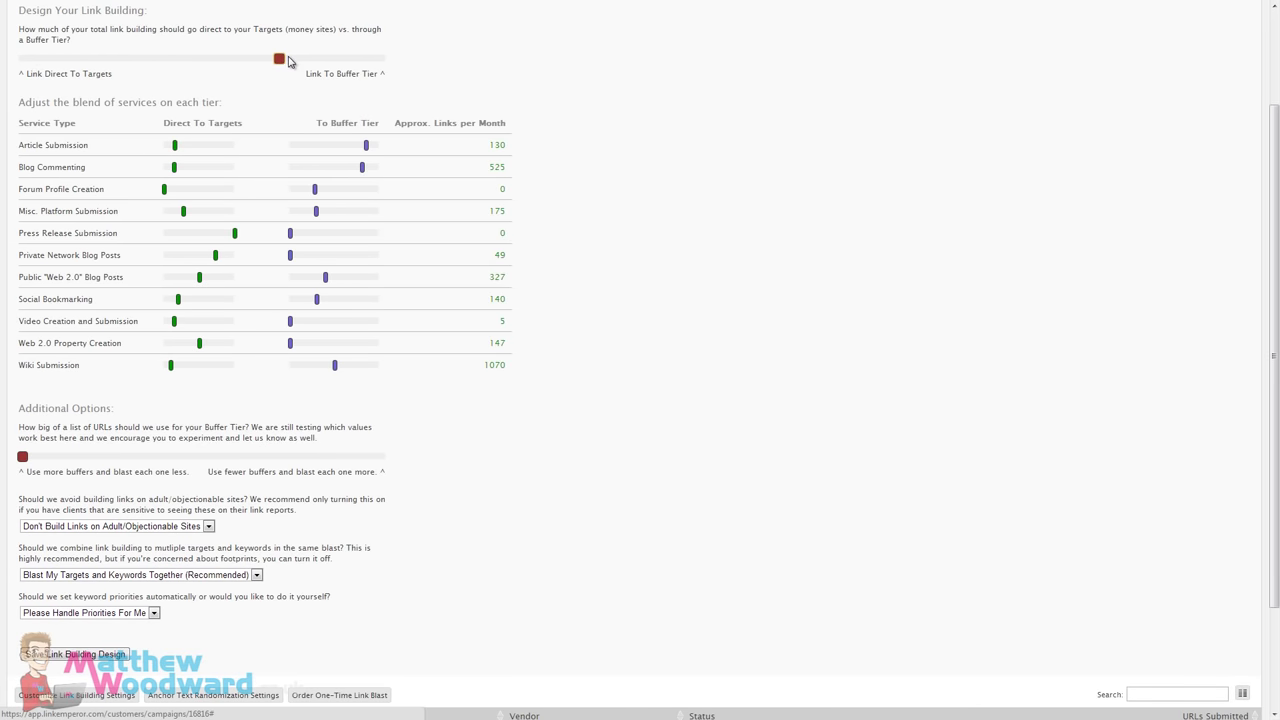
Use fewer buffer-tier URLs with more blasting each, and save the link building design
scroll(434, 408, "down", 2)
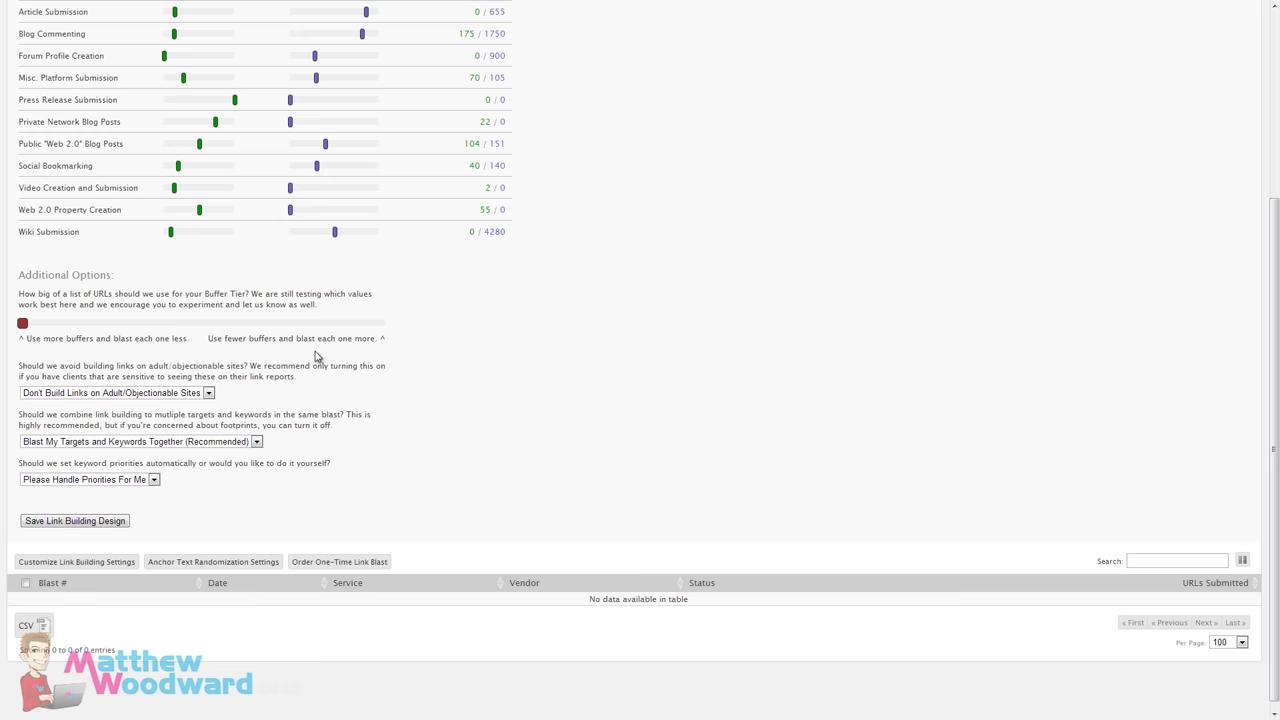
scroll(317, 357, "up", 2)
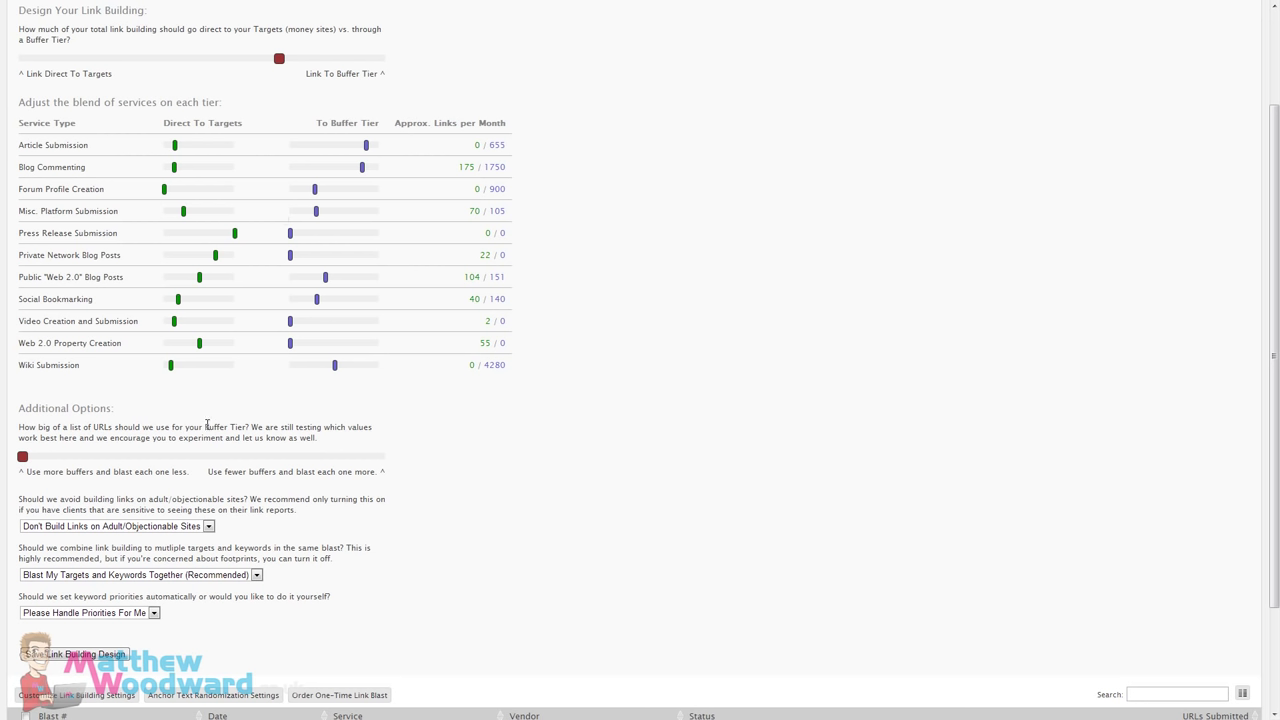
left_click_drag(22, 456, 183, 461)
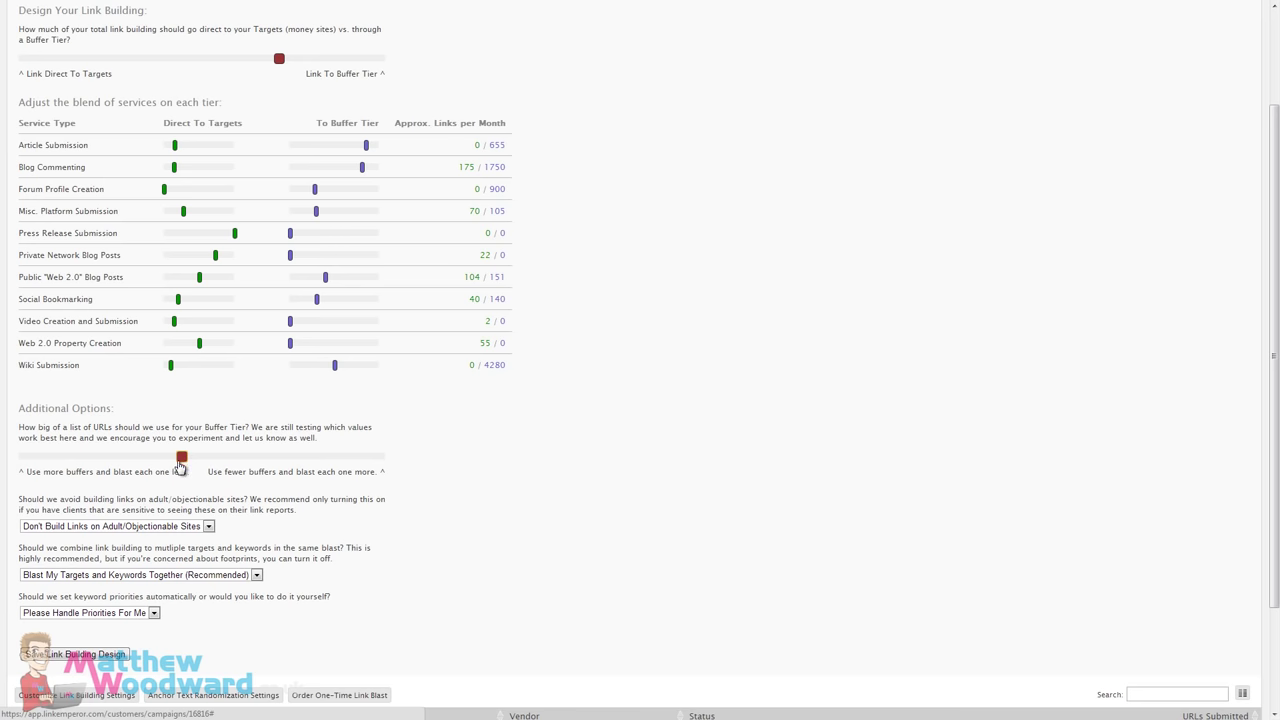
left_click(98, 660)
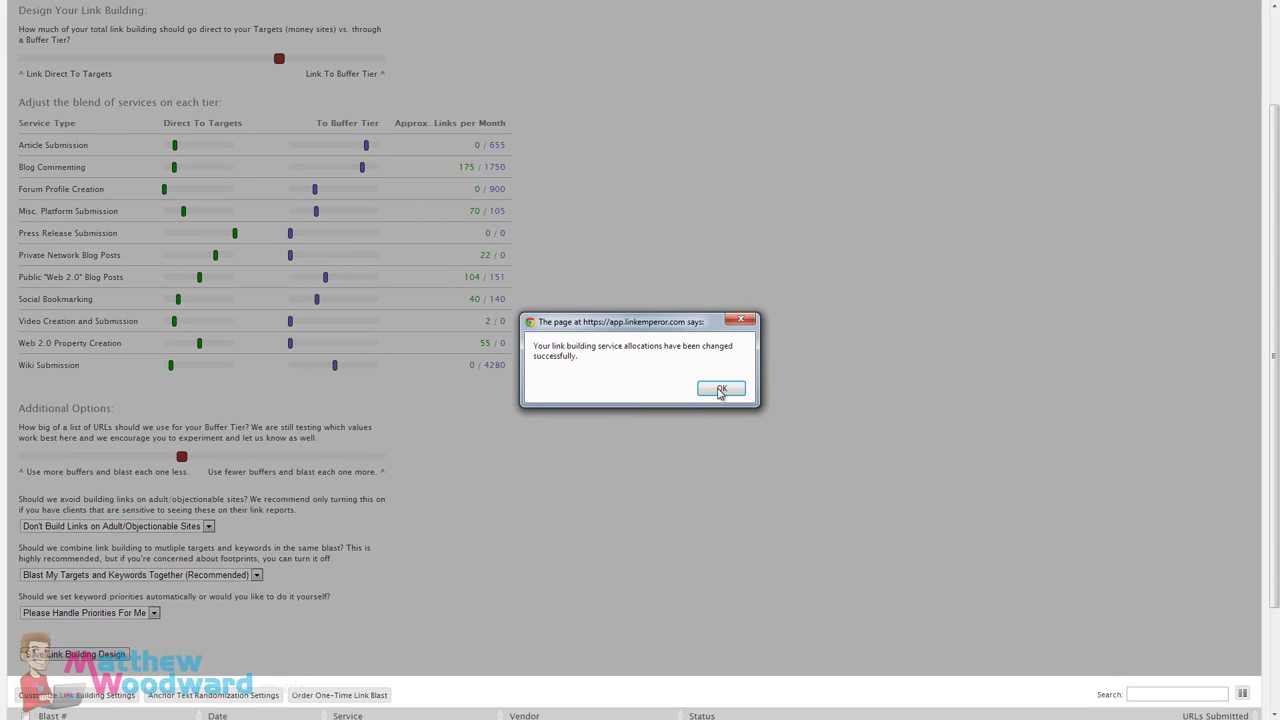
left_click(723, 389)
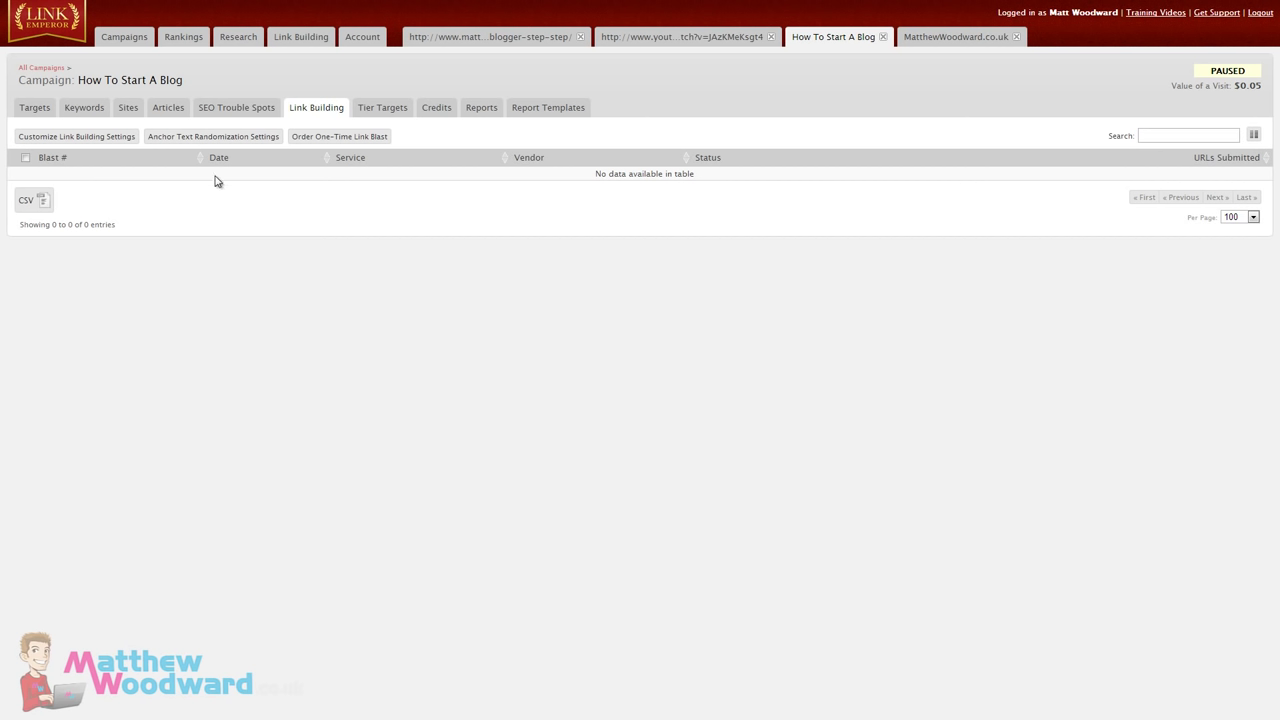
left_click(40, 111)
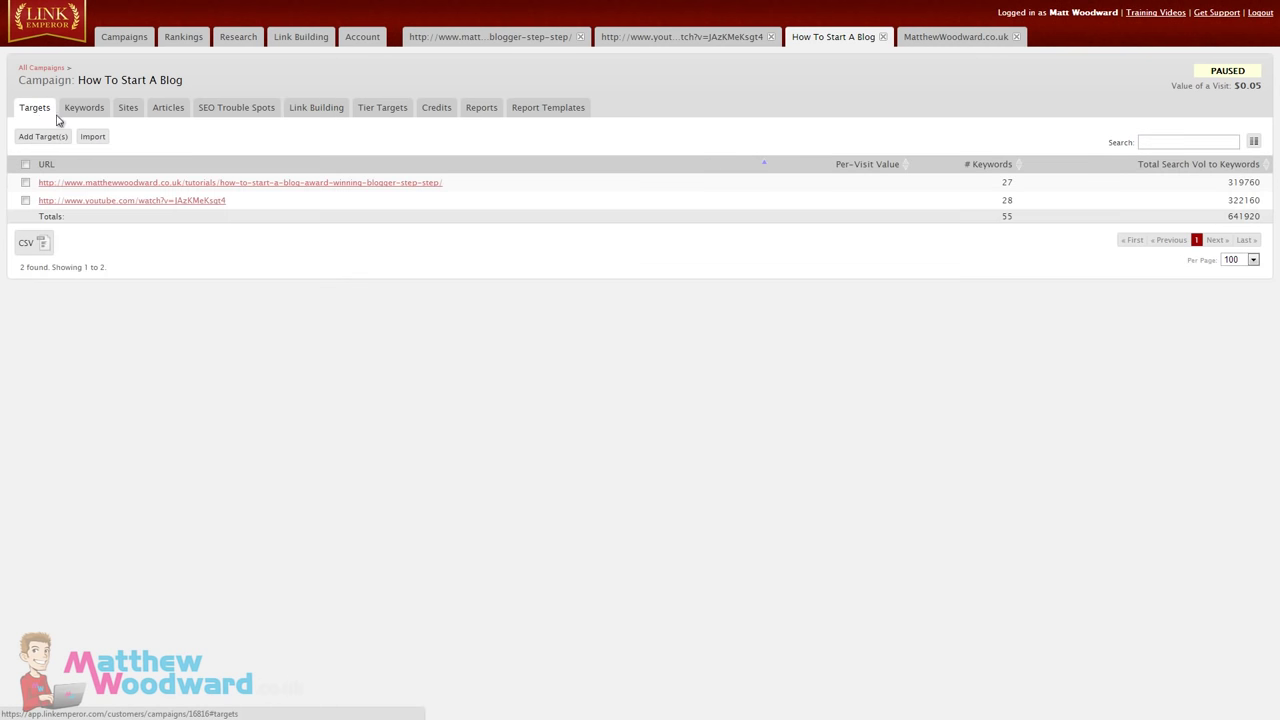
left_click(200, 184)
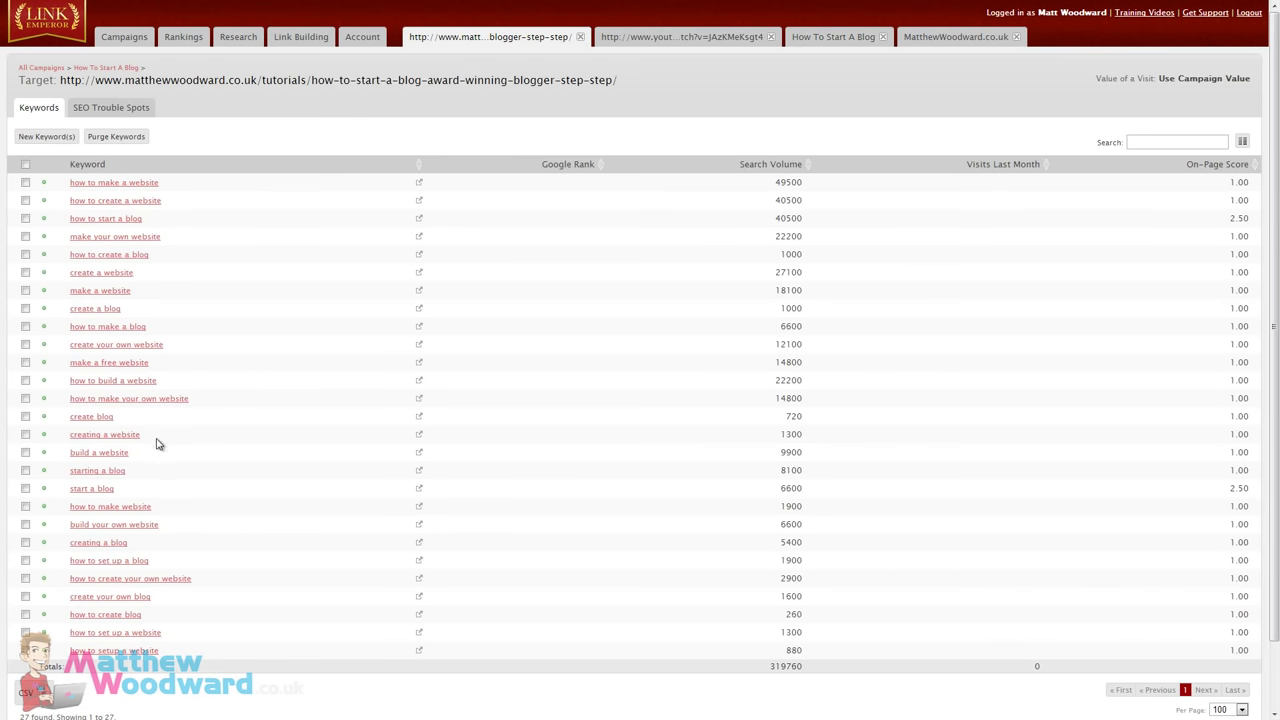
left_click(108, 67)
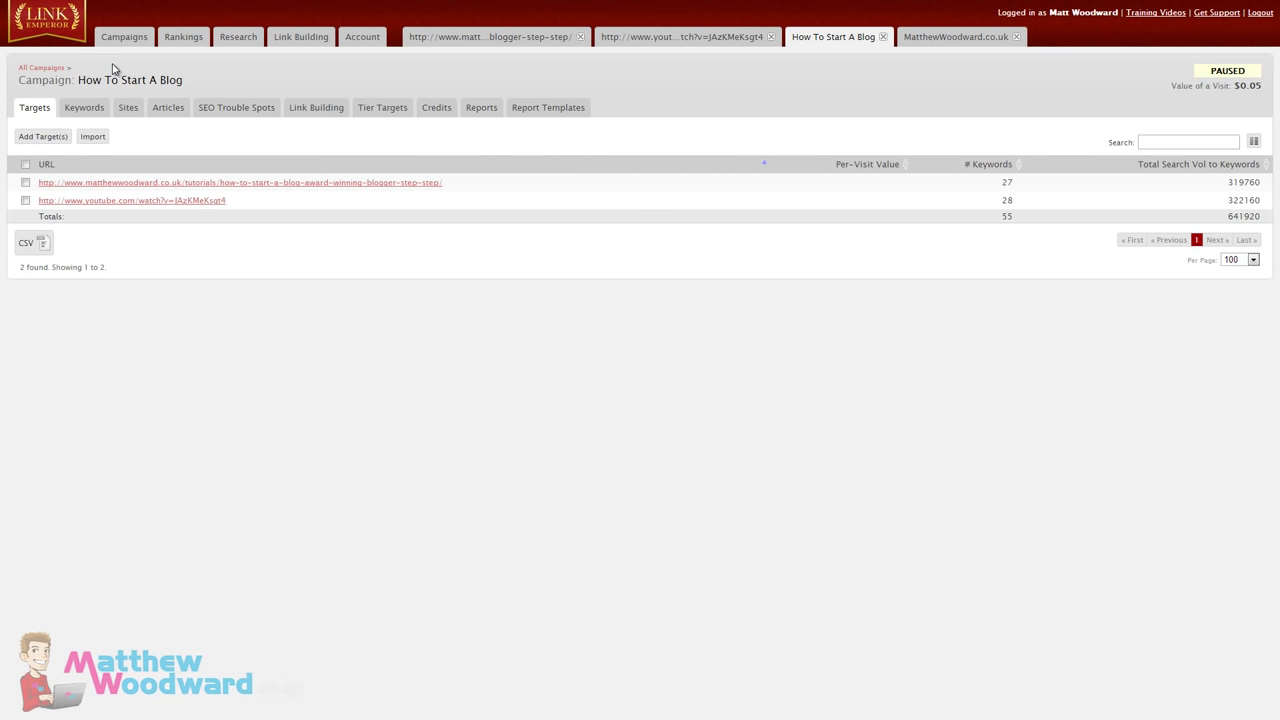
left_click(160, 112)
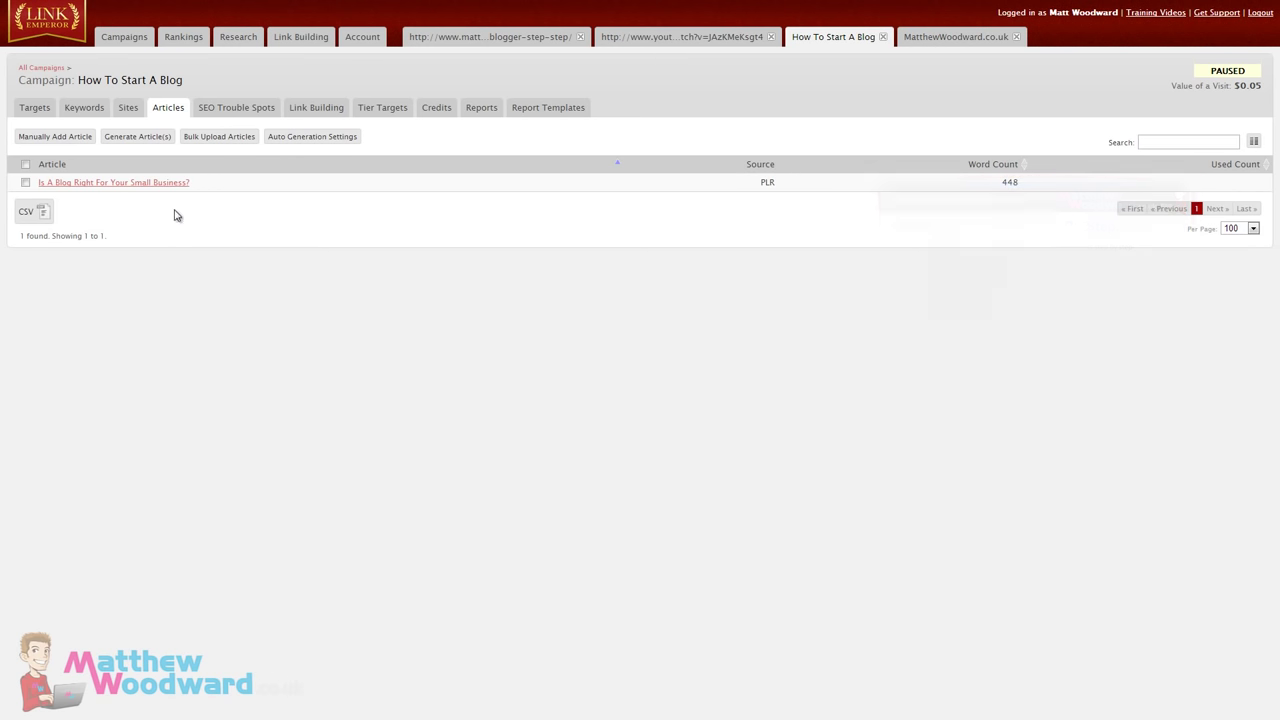
Browse the blasts, design, allocation and anchor text pages, ending on the Campaigns list
left_click(310, 112)
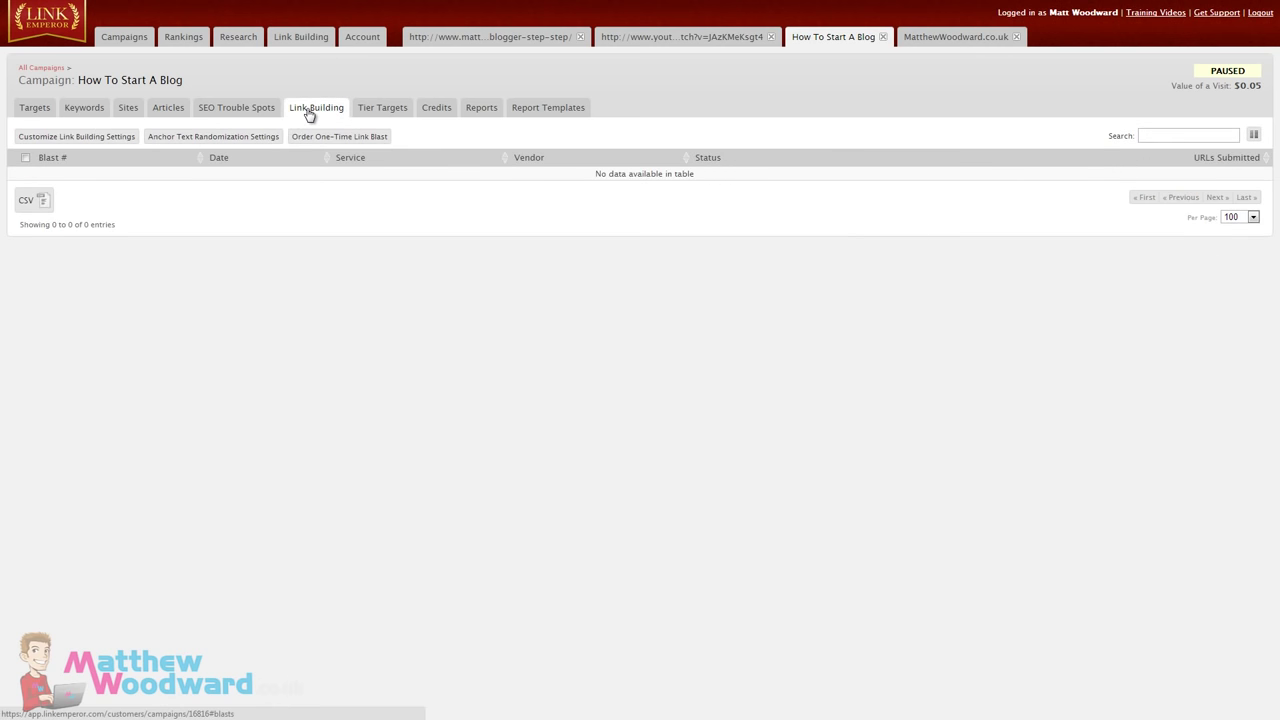
left_click(106, 136)
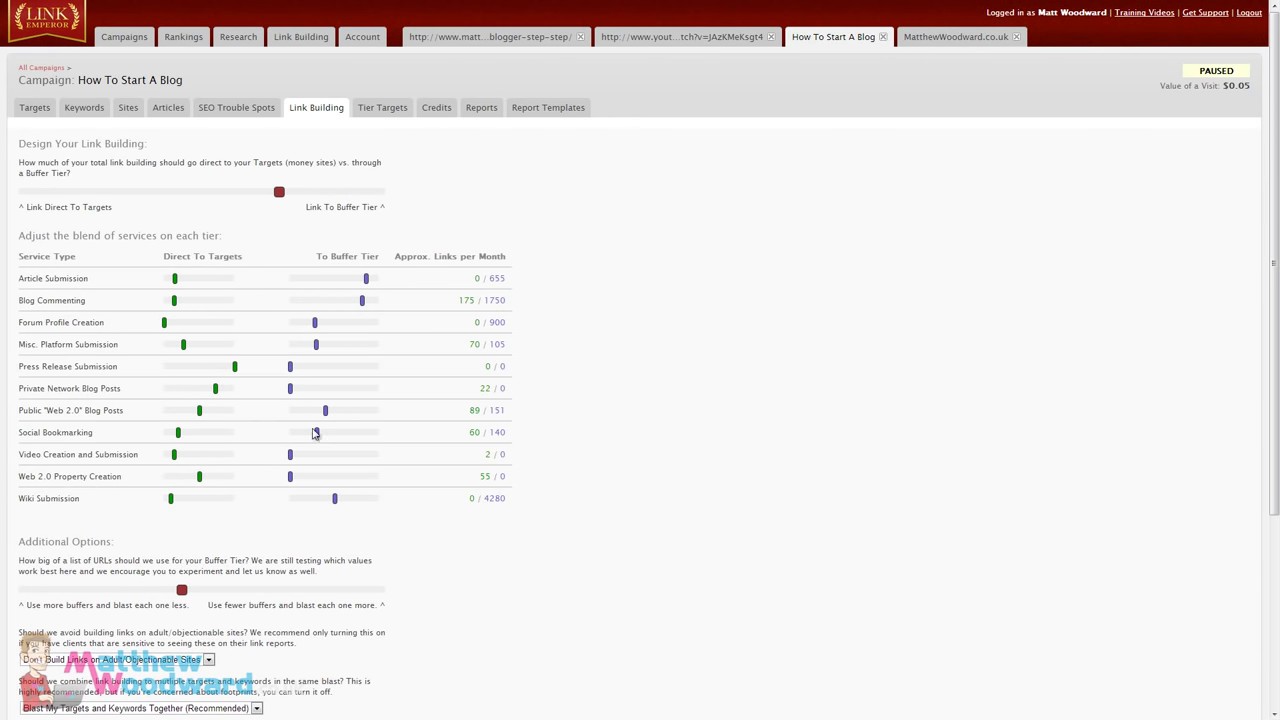
left_click(290, 38)
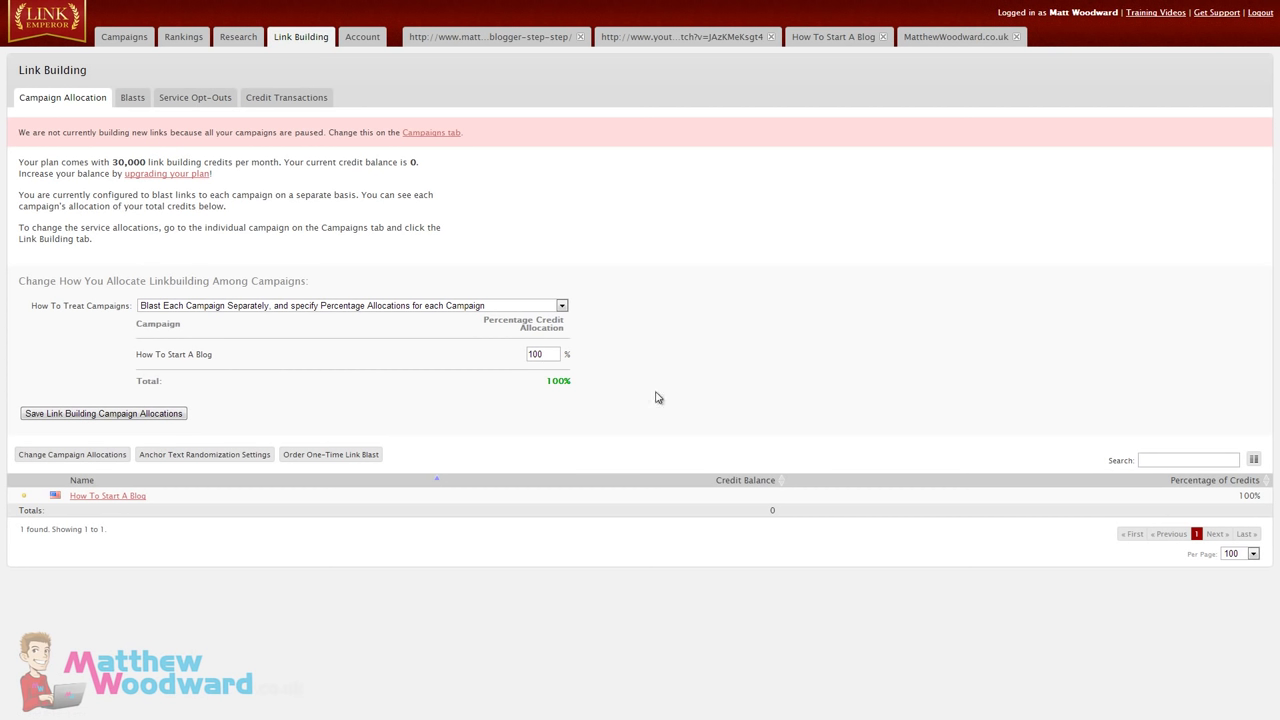
left_click(189, 454)
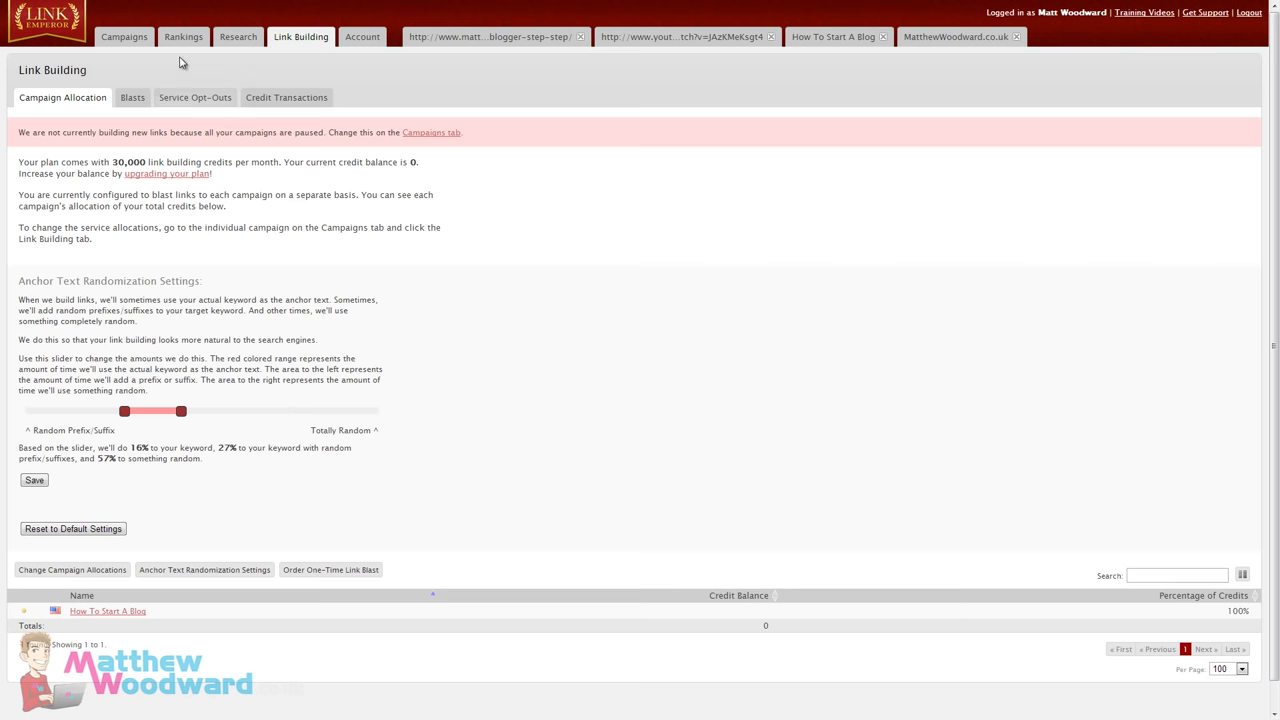
left_click(131, 40)
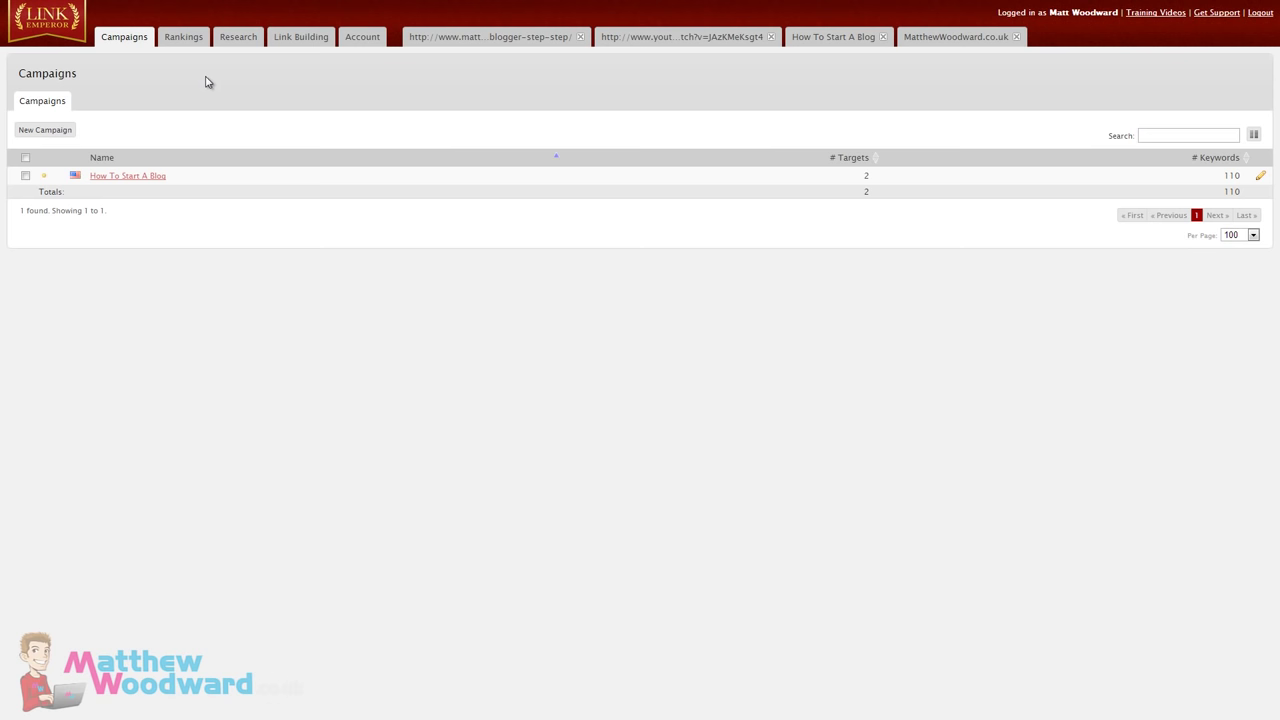
Run the How To Start A Blog campaign and open its Credits page
left_click(25, 176)
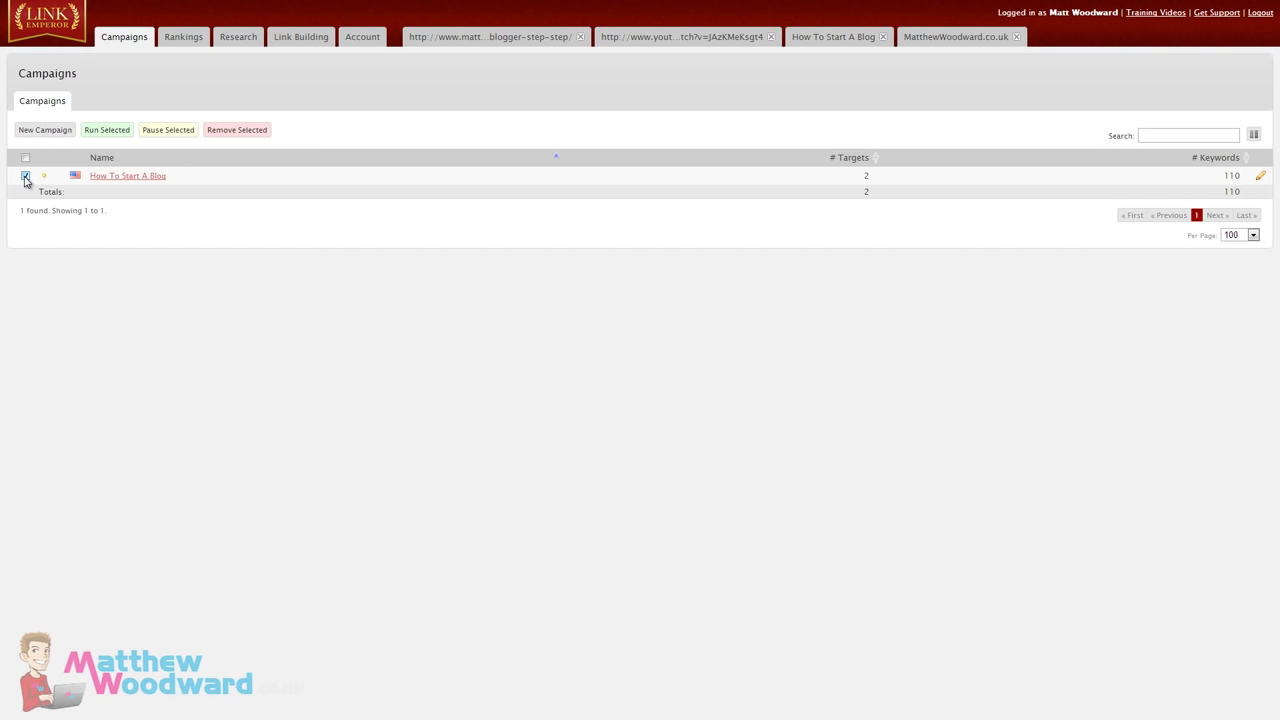
left_click(103, 130)
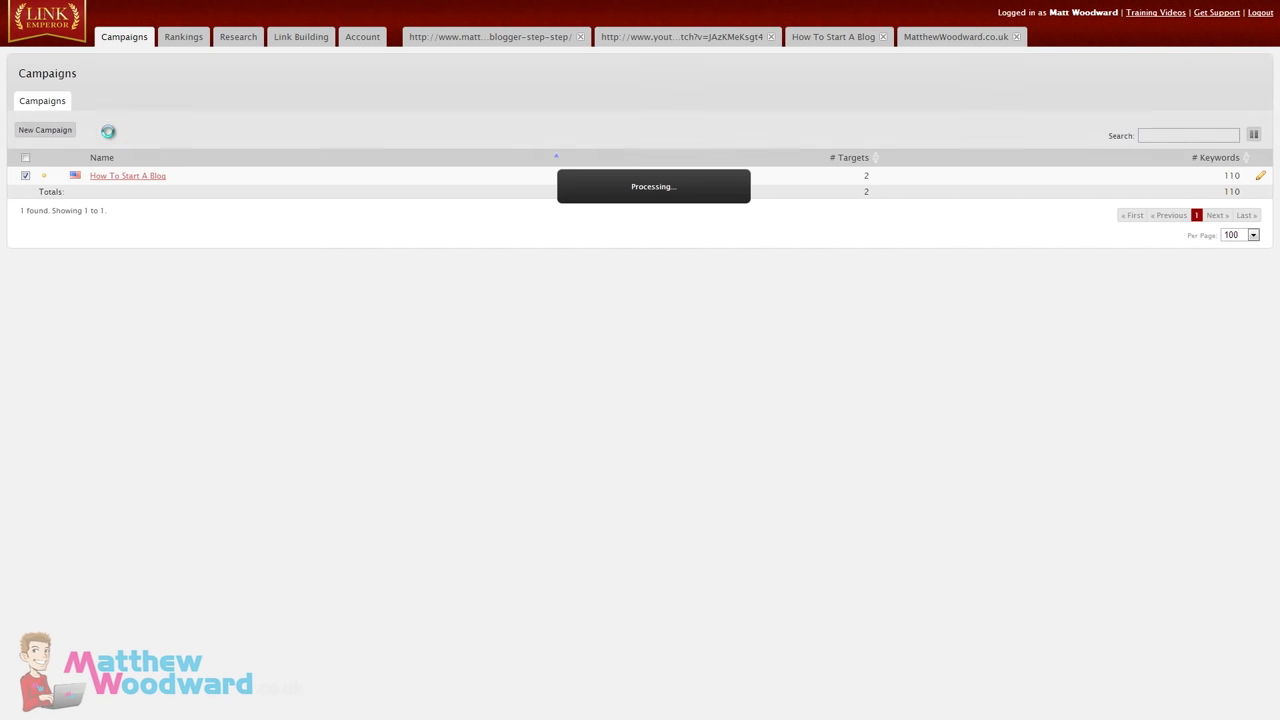
left_click(152, 178)
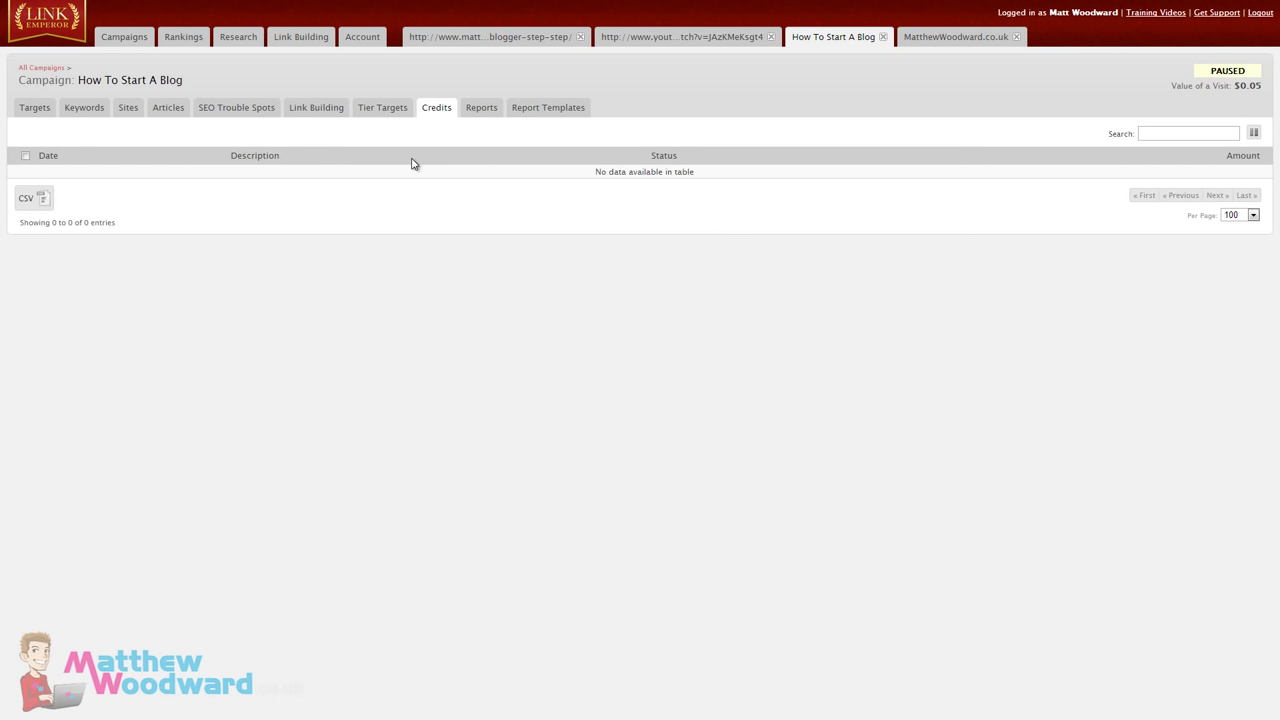
Check the campaign's Rankings tab, then reopen it and view the 2013-06-03 weekly report listing
left_click(134, 42)
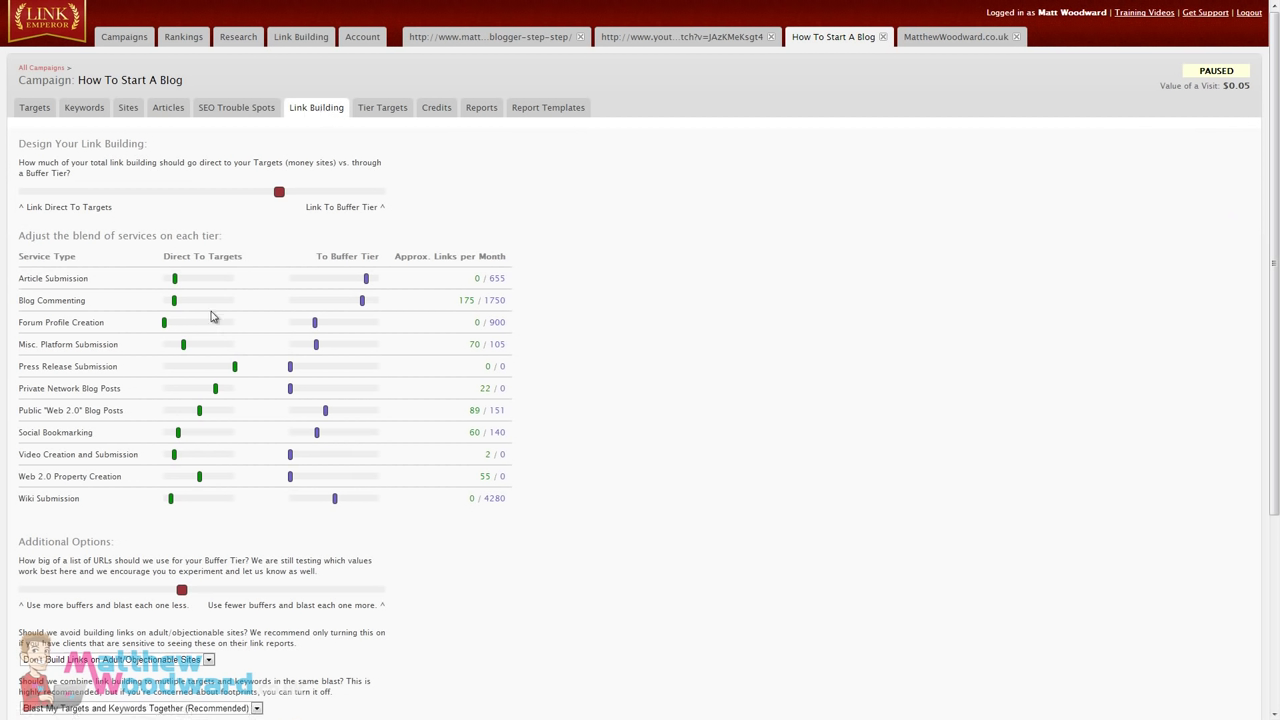
left_click(135, 38)
left_click(140, 177)
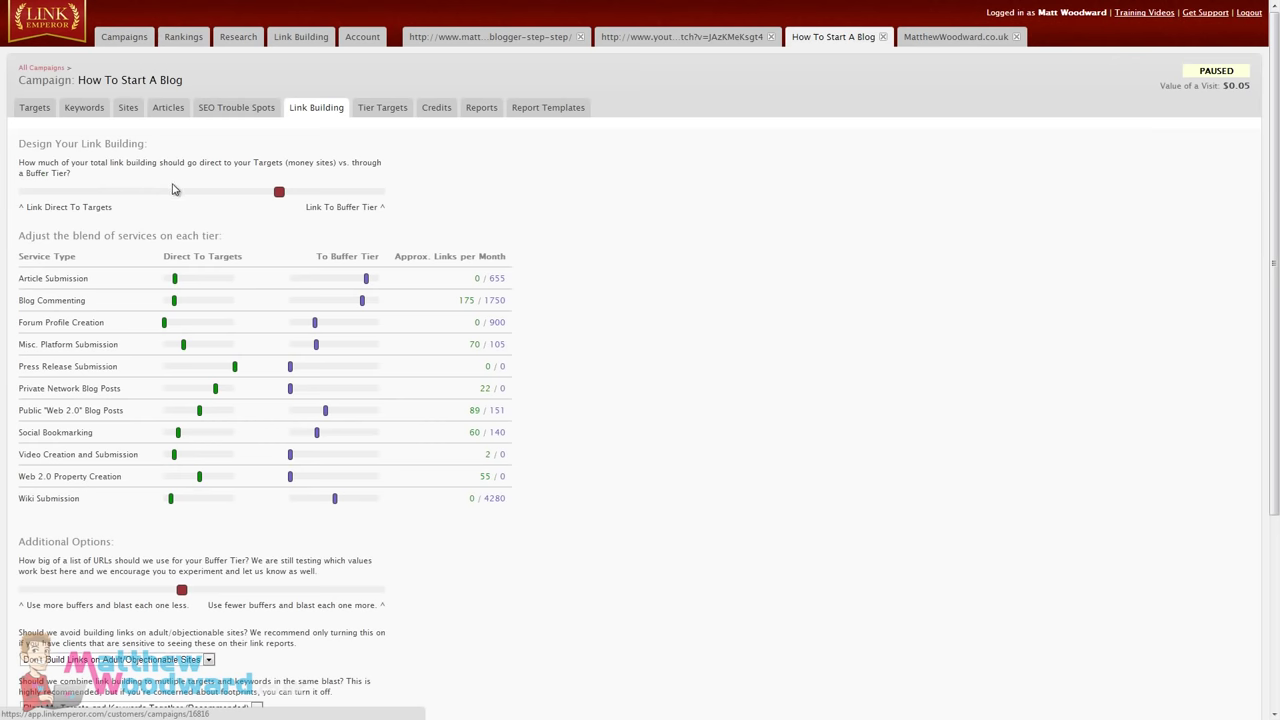
left_click(190, 35)
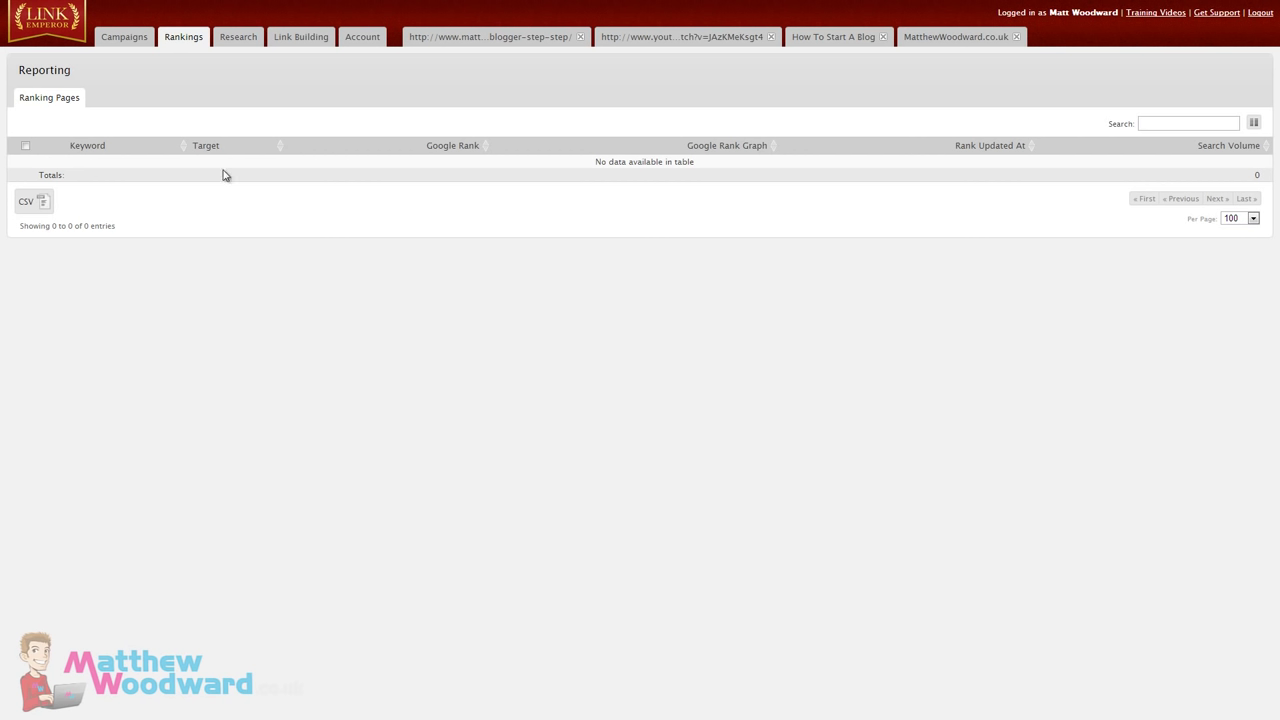
left_click(128, 42)
left_click(147, 177)
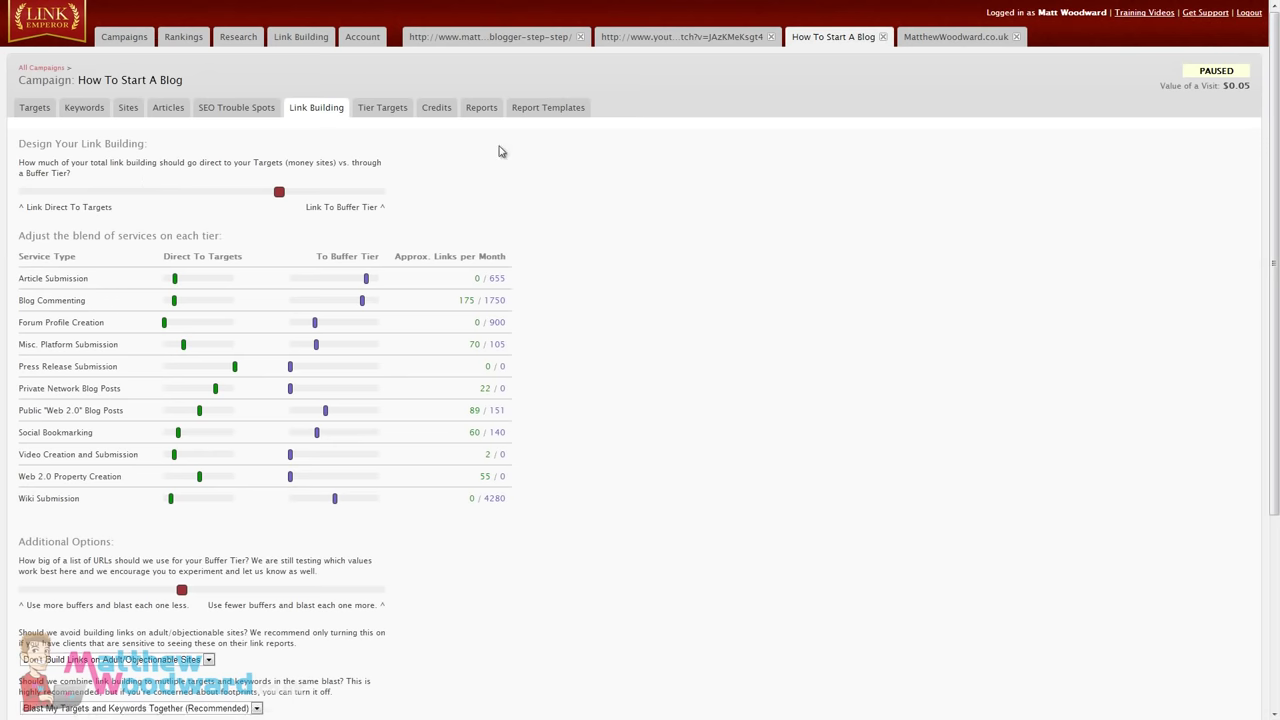
left_click(487, 109)
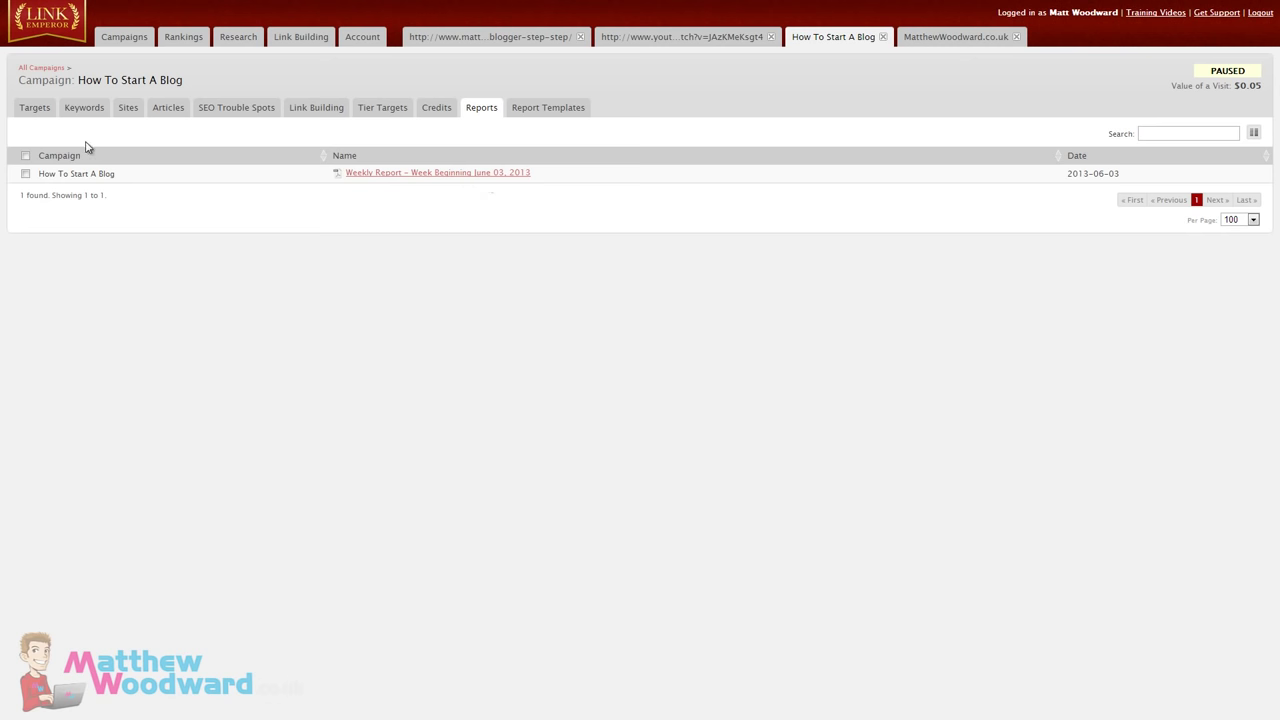
View the How To Start A Blog Targets page with its 2 targets and 55 keywords
left_click(34, 108)
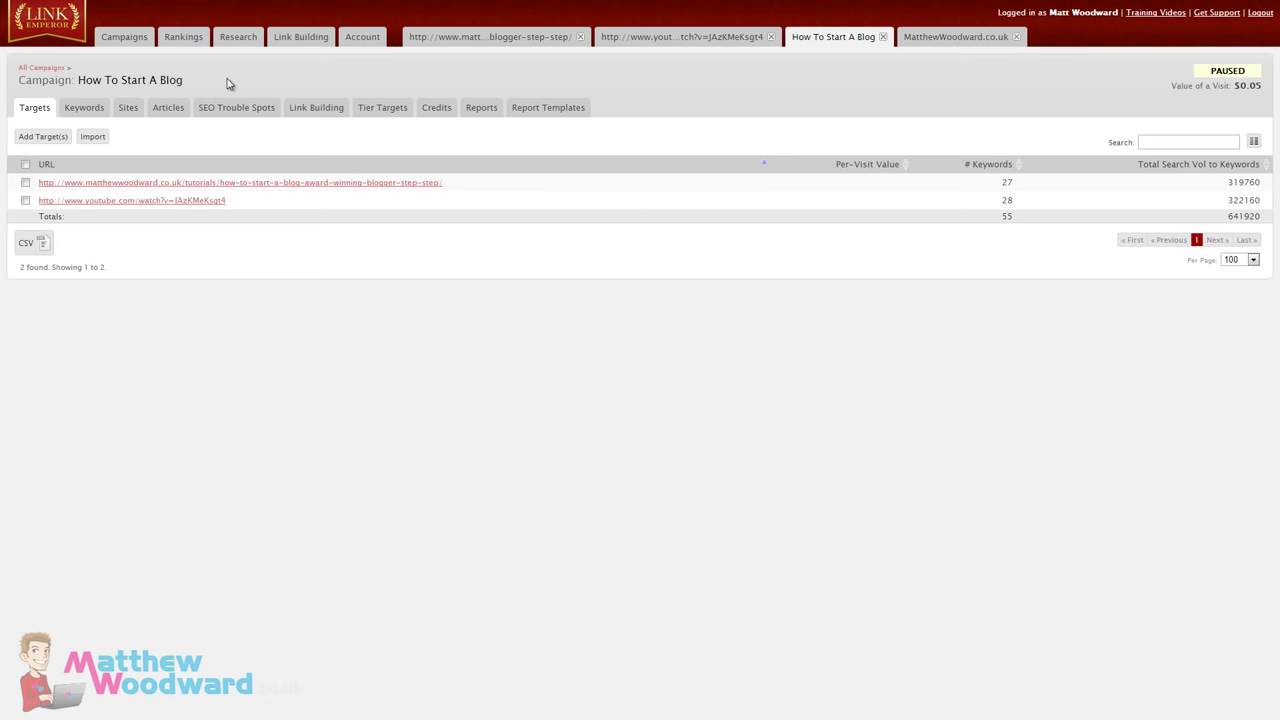
left_click(140, 45)
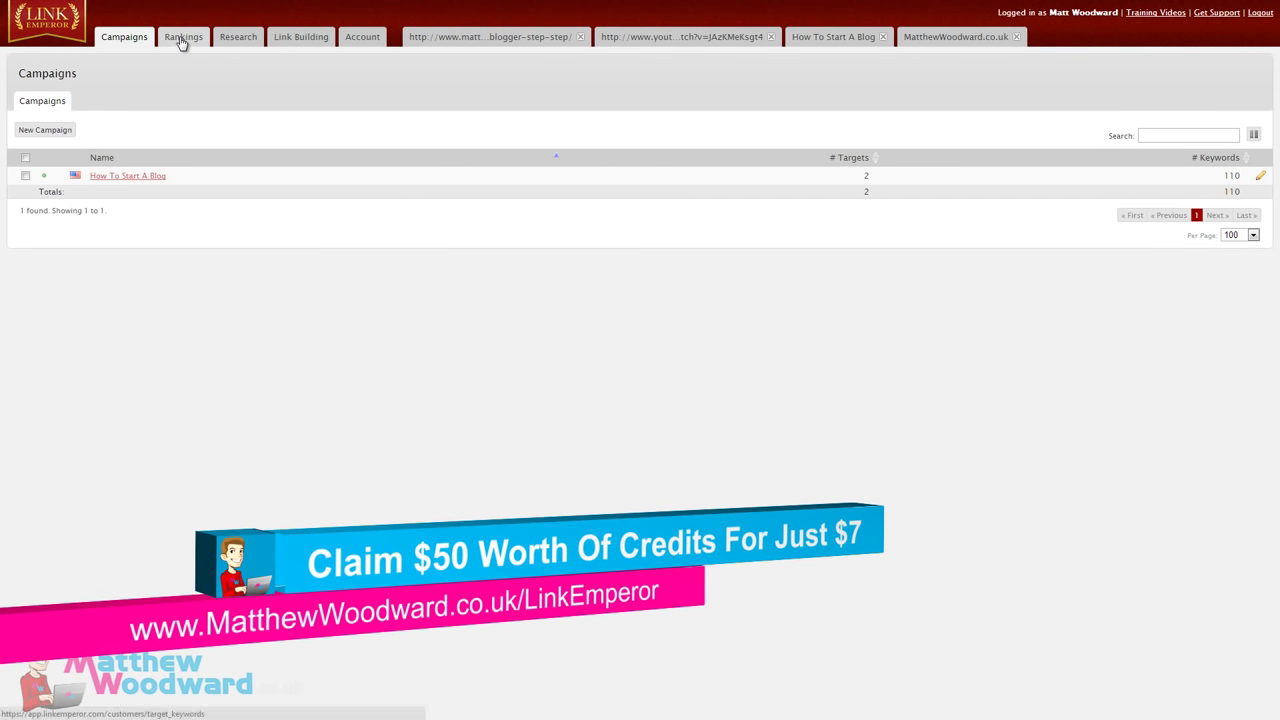
left_click(128, 176)
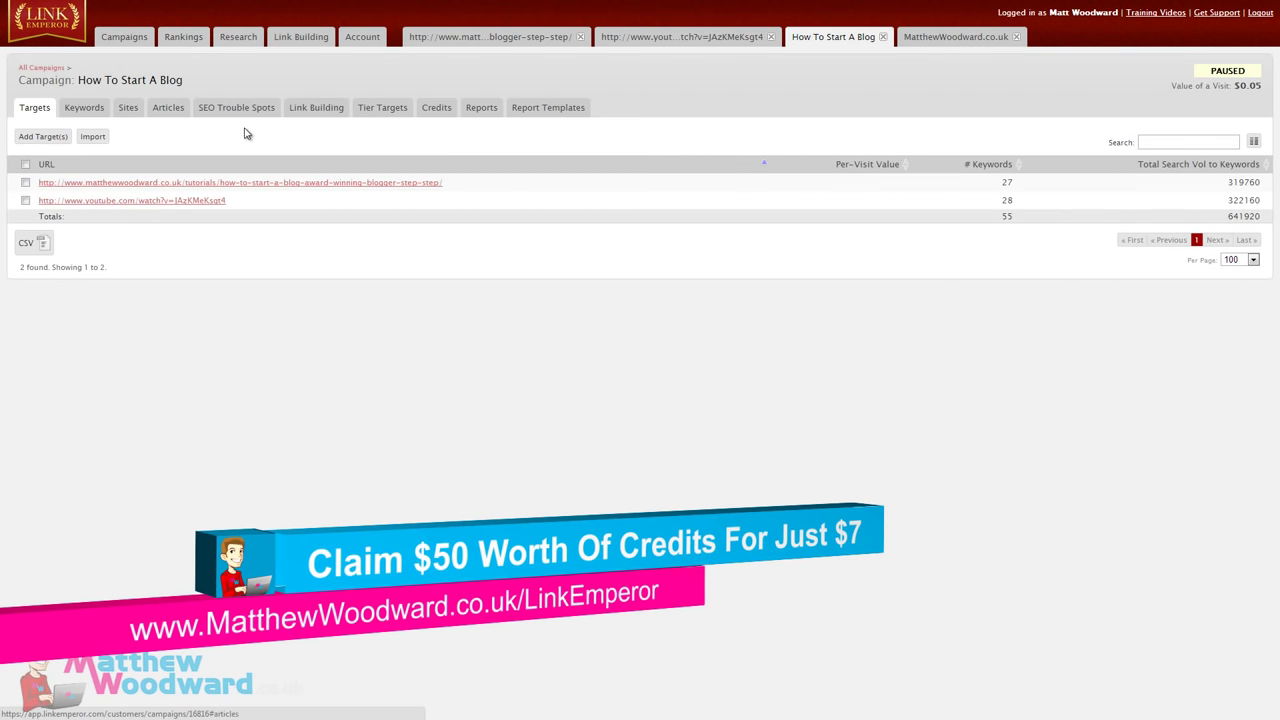
left_click(134, 37)
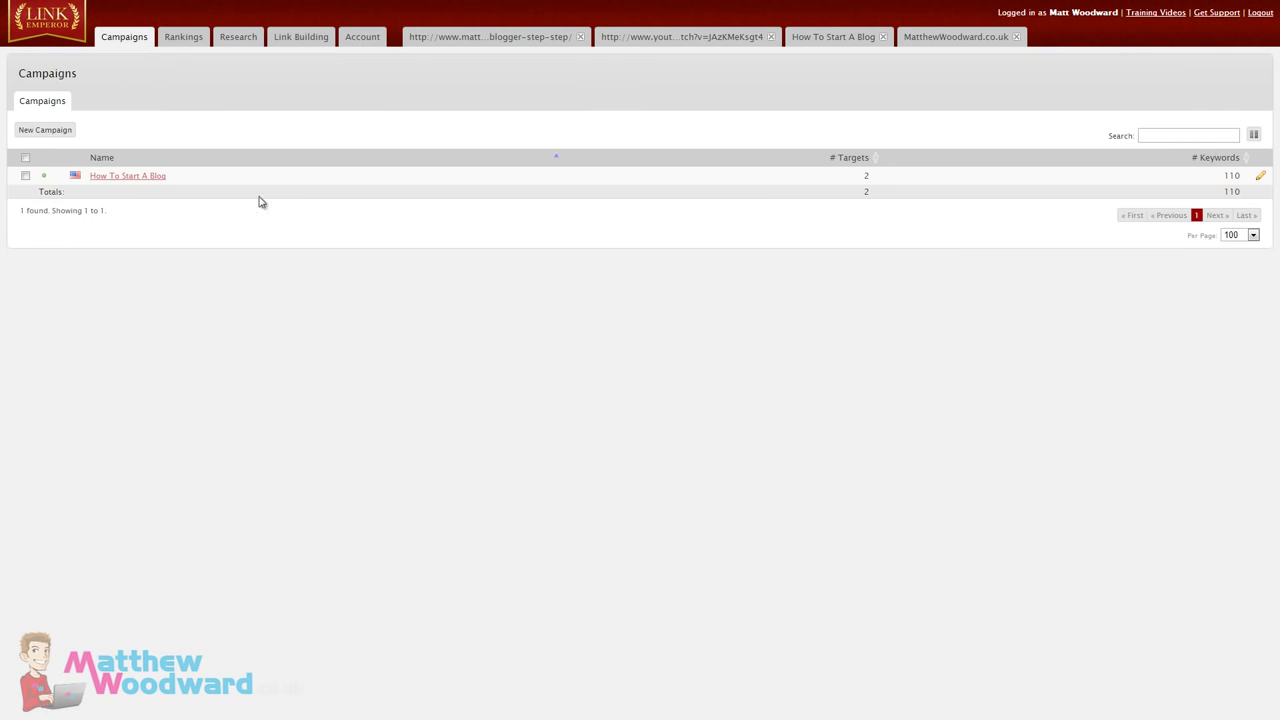
left_click(141, 178)
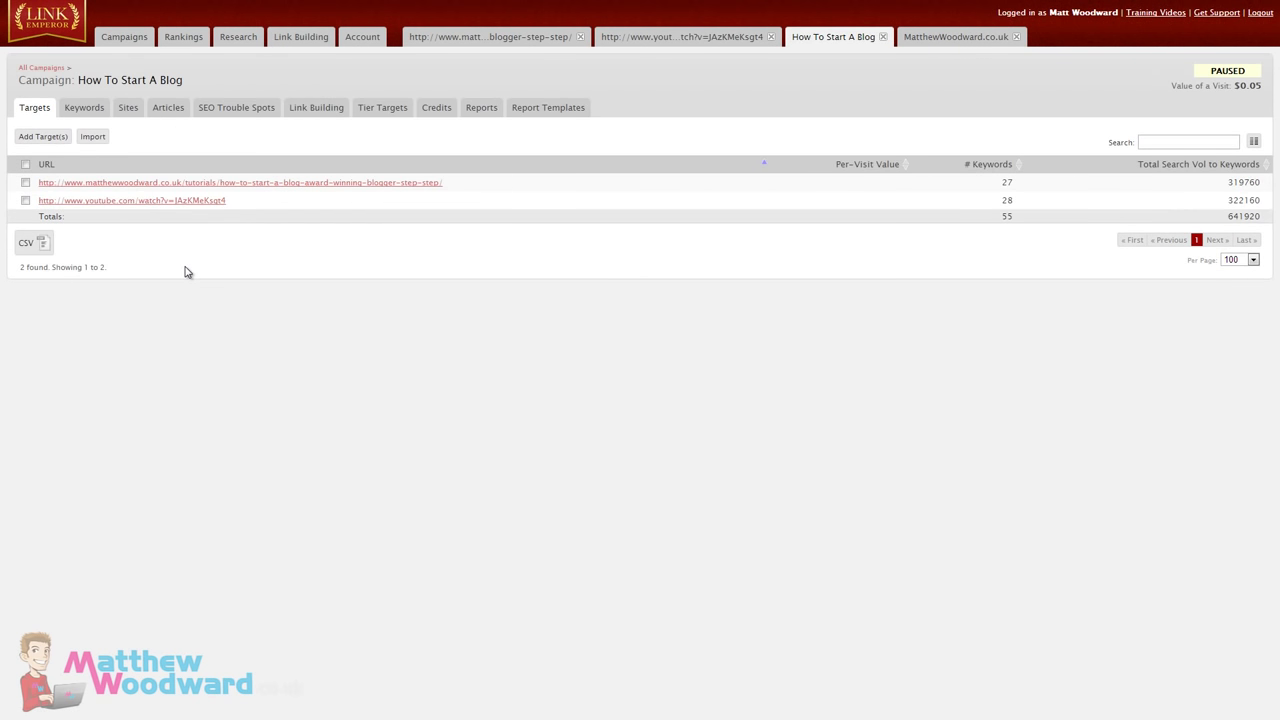